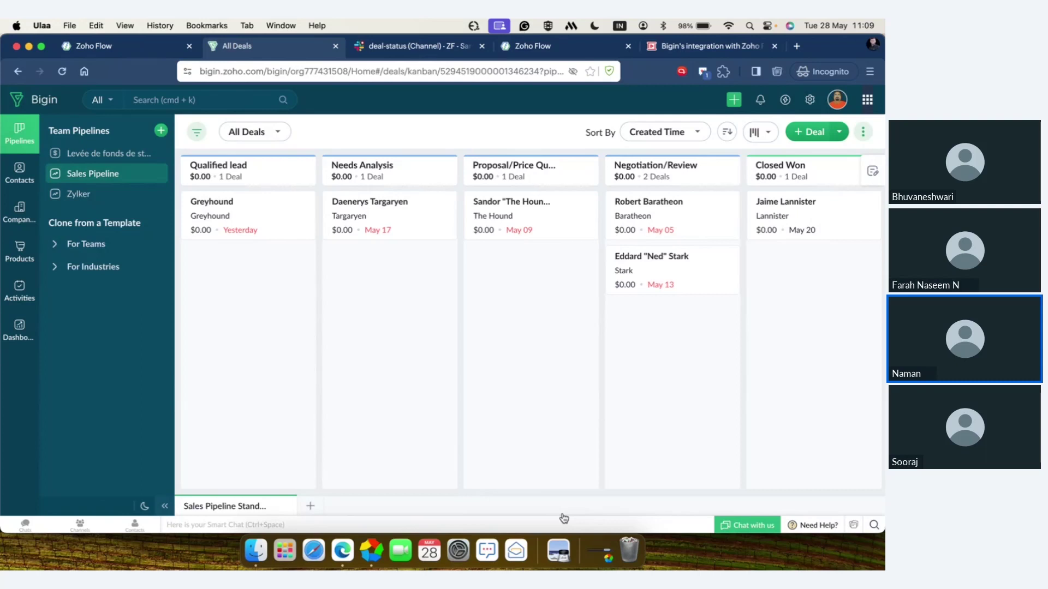
- Start a new team pipeline and browse the ready-made pipeline templates
scroll(519, 454, right, 2)
scroll(518, 453, right, 3)
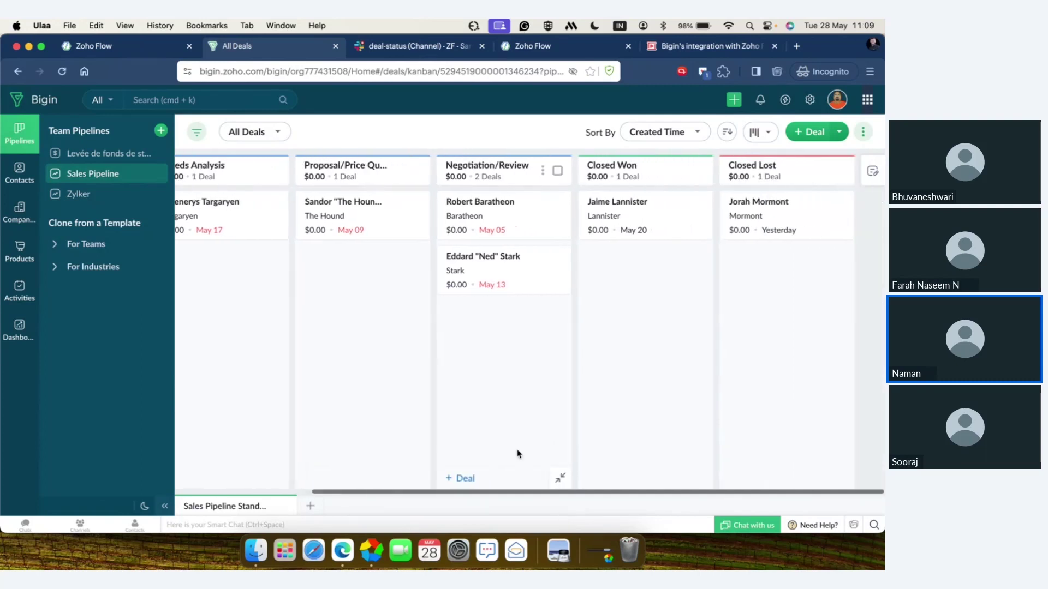
scroll(518, 454, left, 3)
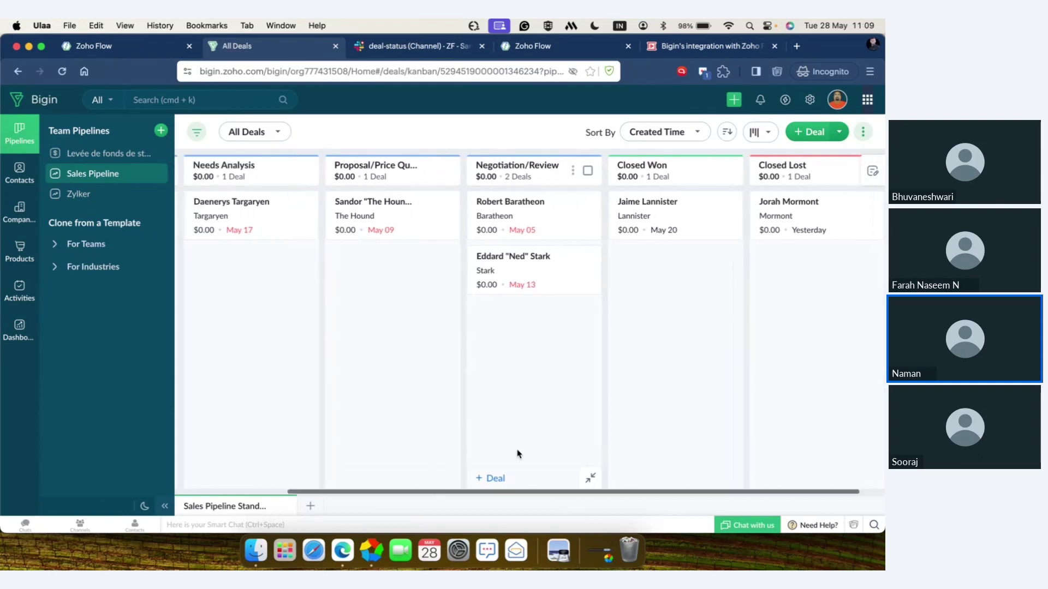
scroll(518, 454, left, 1)
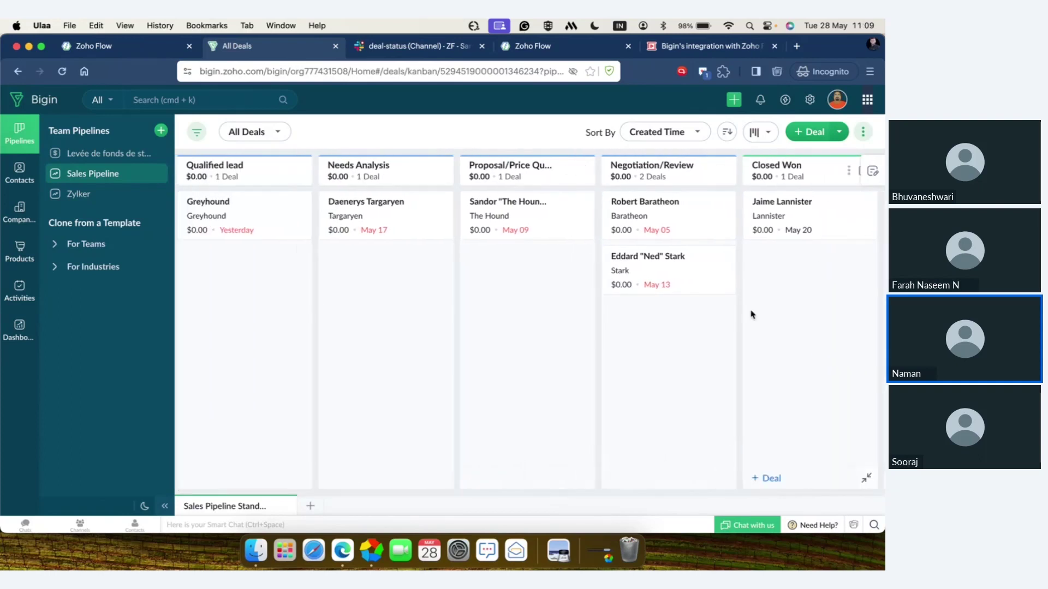
scroll(751, 311, right, 3)
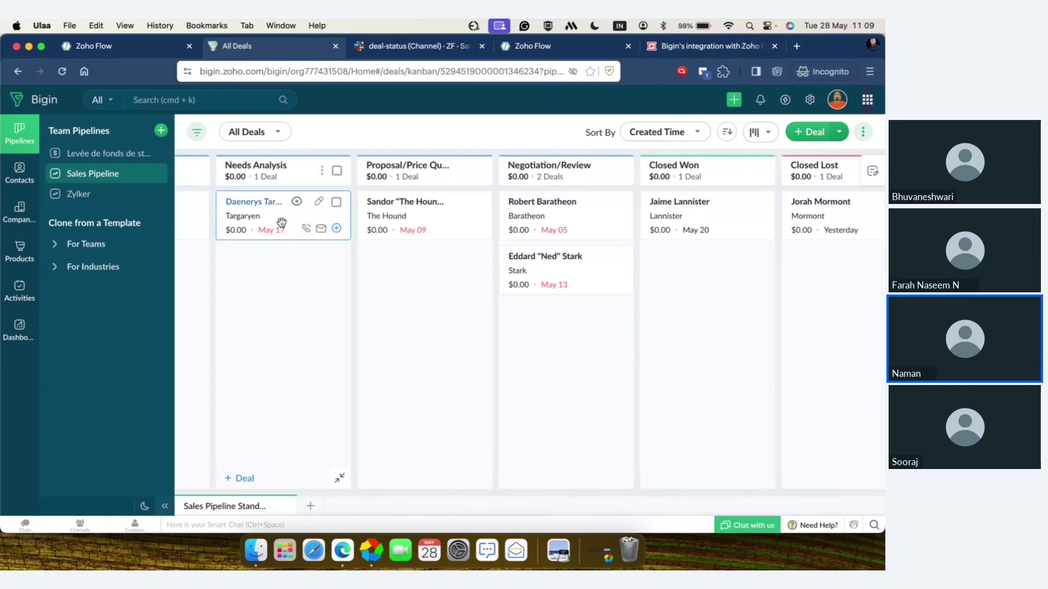
click(161, 131)
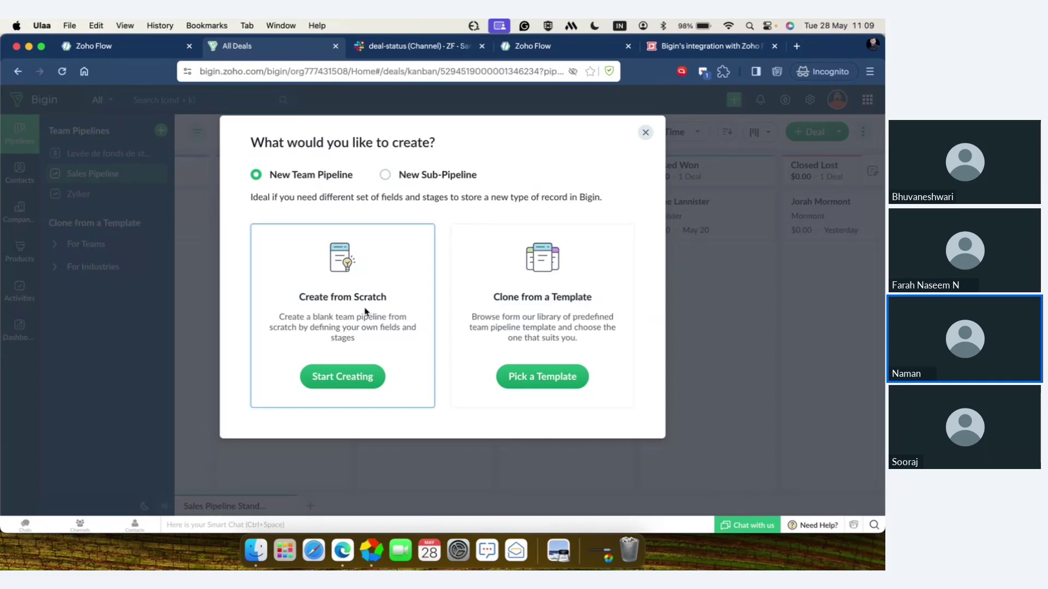
click(532, 378)
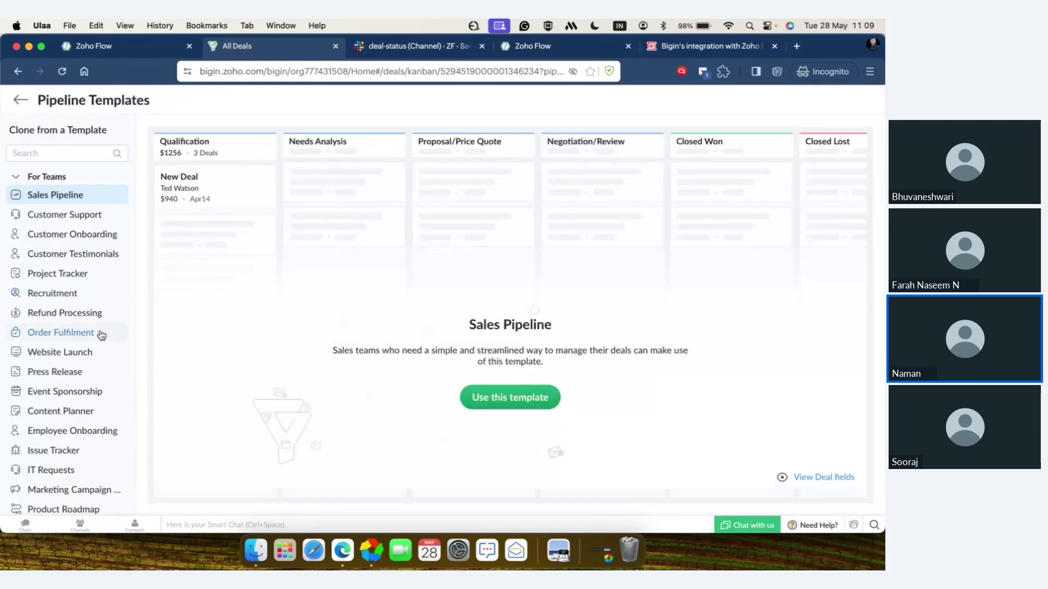
- Preview the Product Roadmap template, then return to the pipeline creation choices
scroll(101, 334, down, 5)
scroll(101, 334, down, 4)
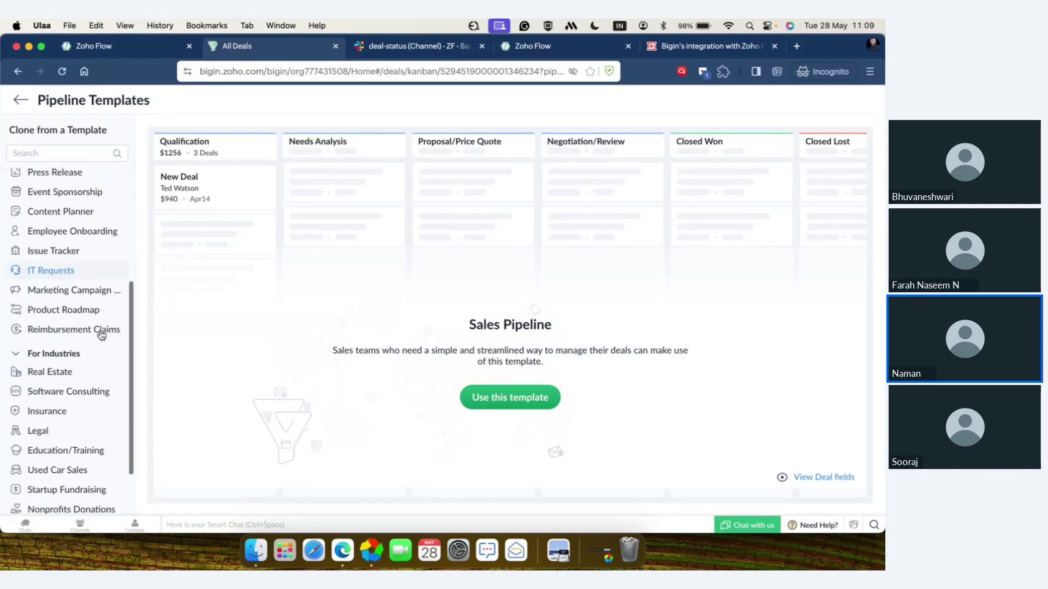
scroll(101, 335, up, 9)
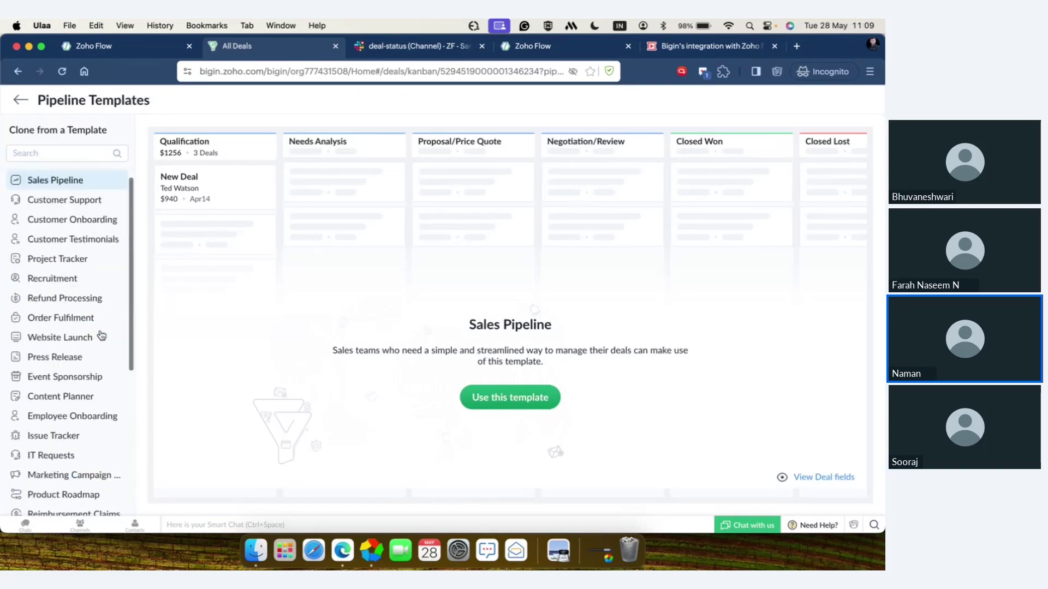
scroll(101, 335, down, 3)
scroll(102, 335, down, 7)
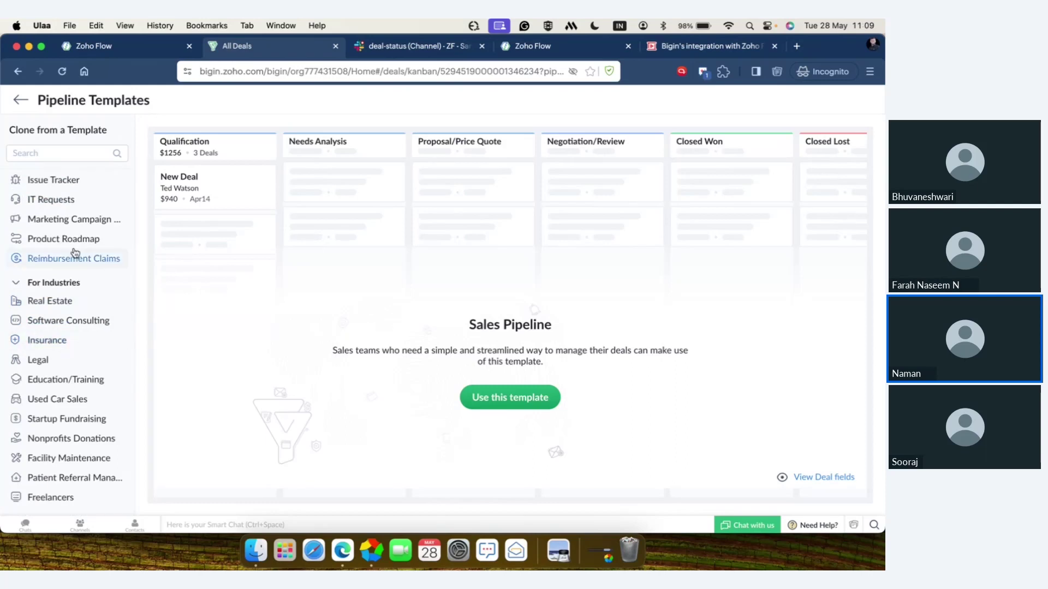
click(74, 248)
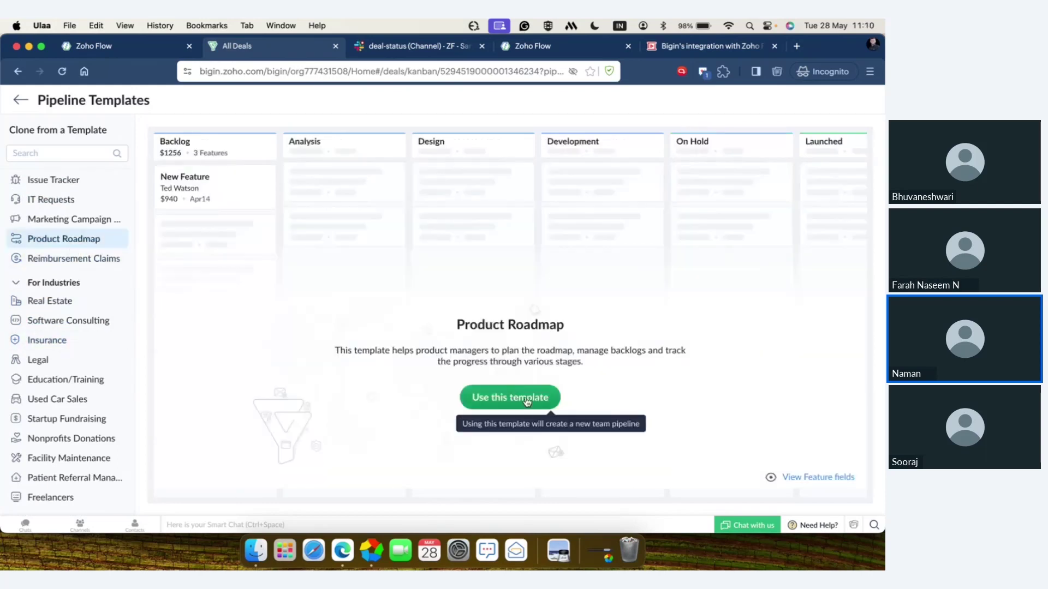
click(17, 101)
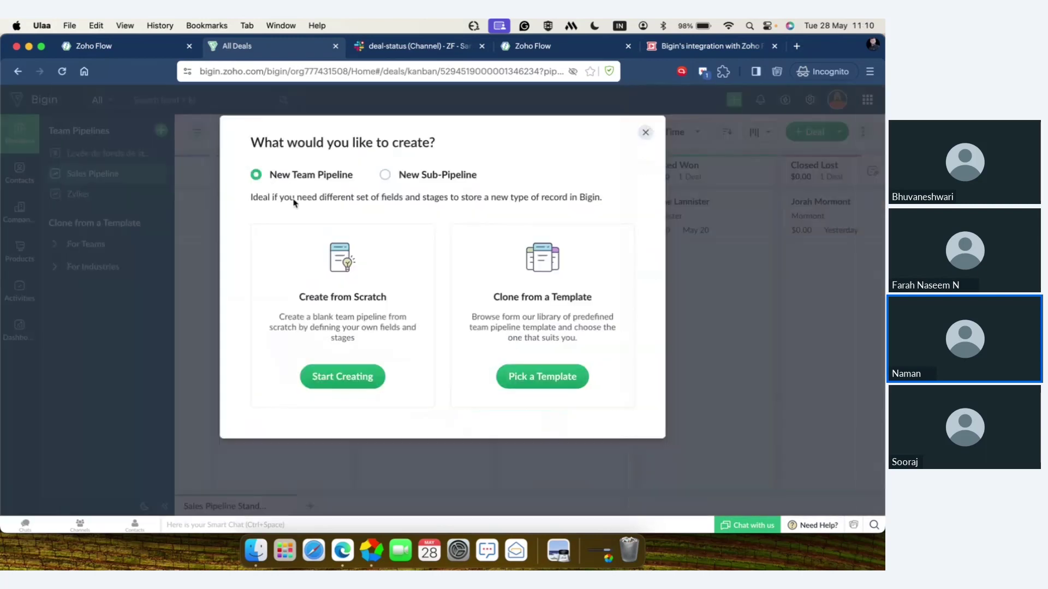
- Start a blank team pipeline named 'Zylker consultantion'
click(357, 377)
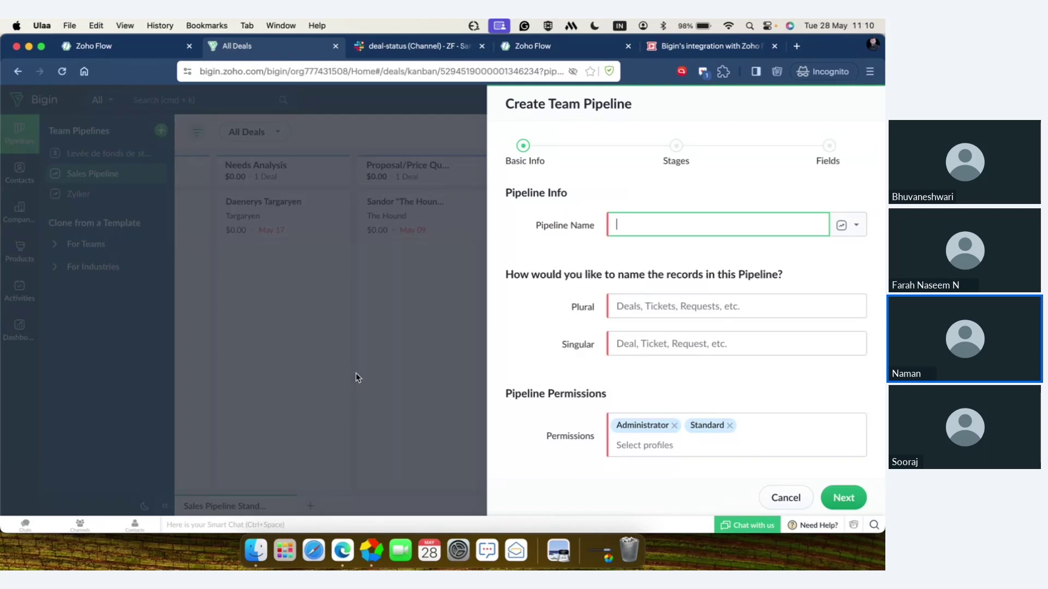
text(Zylk)
text(er d)
text(onsul)
text(tant)
key(BackSpace)
text(ions)
key(BackSpace)
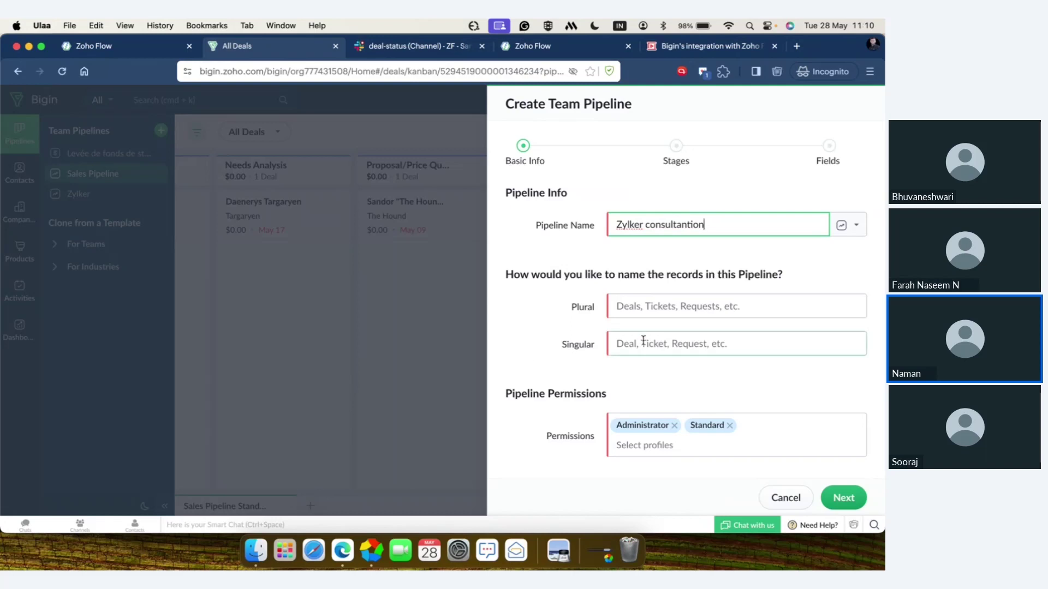
- Name the pipeline's records Deals (plural) and Deal (singular), then proceed to stages
click(638, 305)
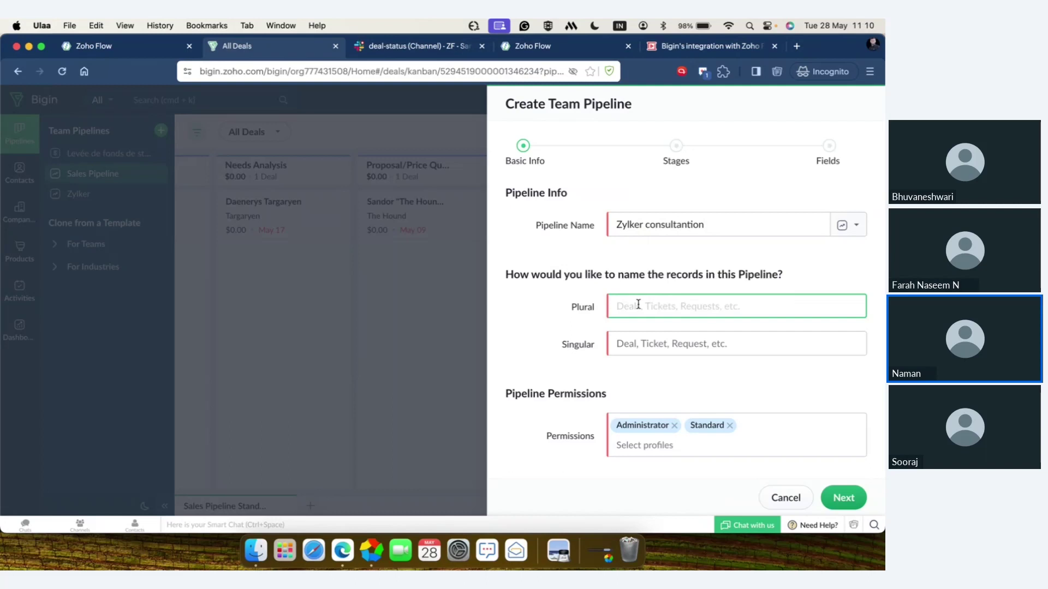
text(Deals)
click(661, 340)
text(Deal)
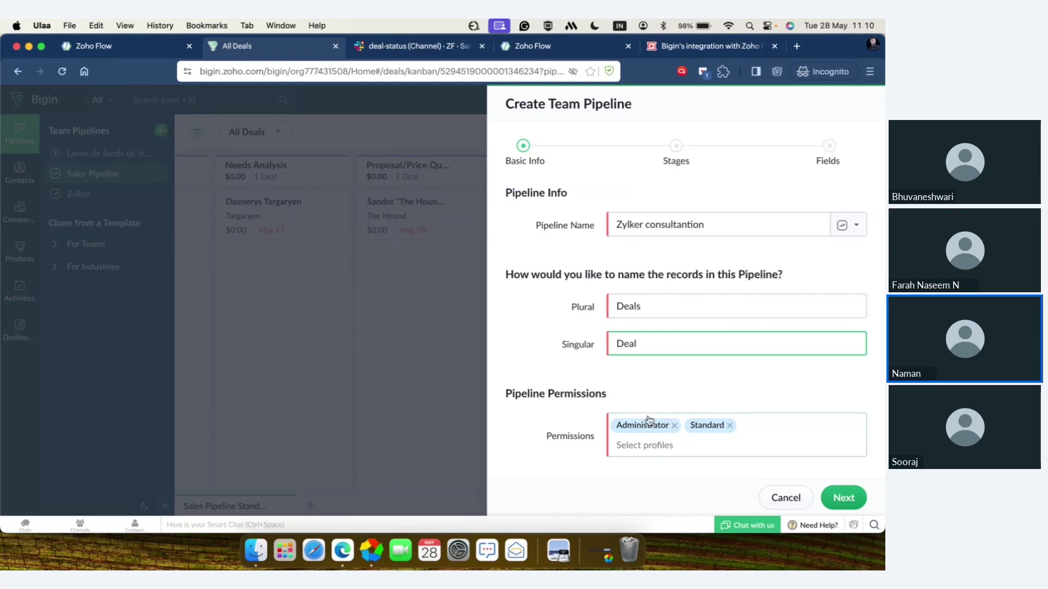
click(662, 447)
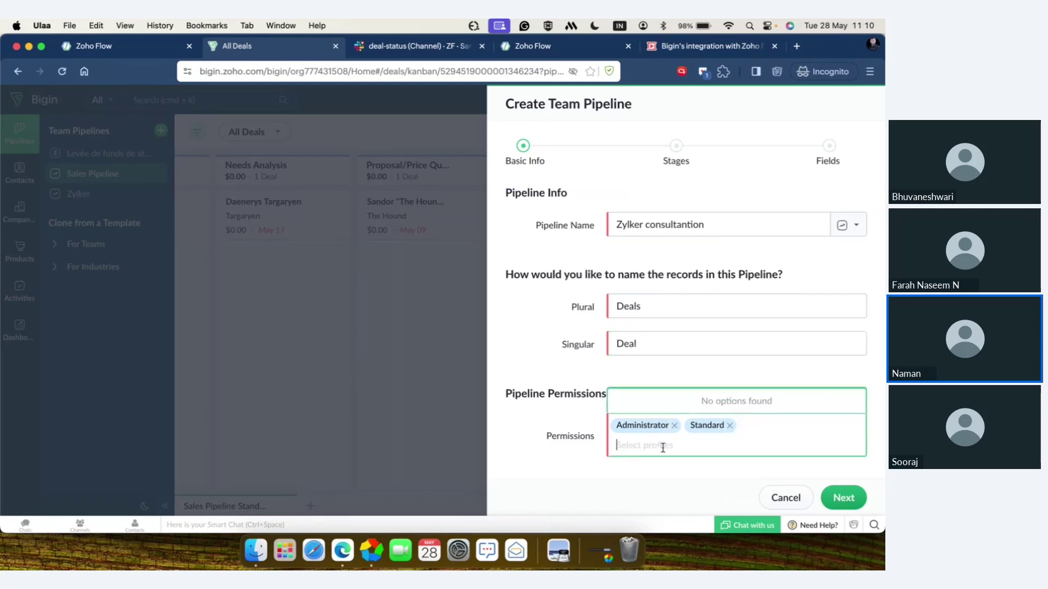
click(841, 508)
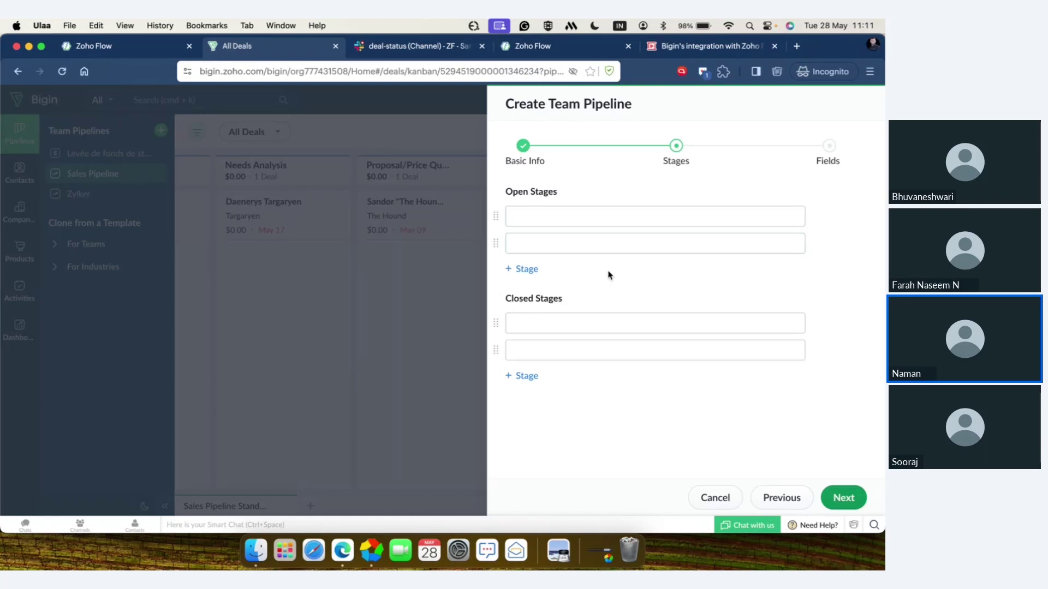
- Set open stages: Qualified lead, custom Reach out, Proposal/Price Quote, Negotiation/Review
click(548, 225)
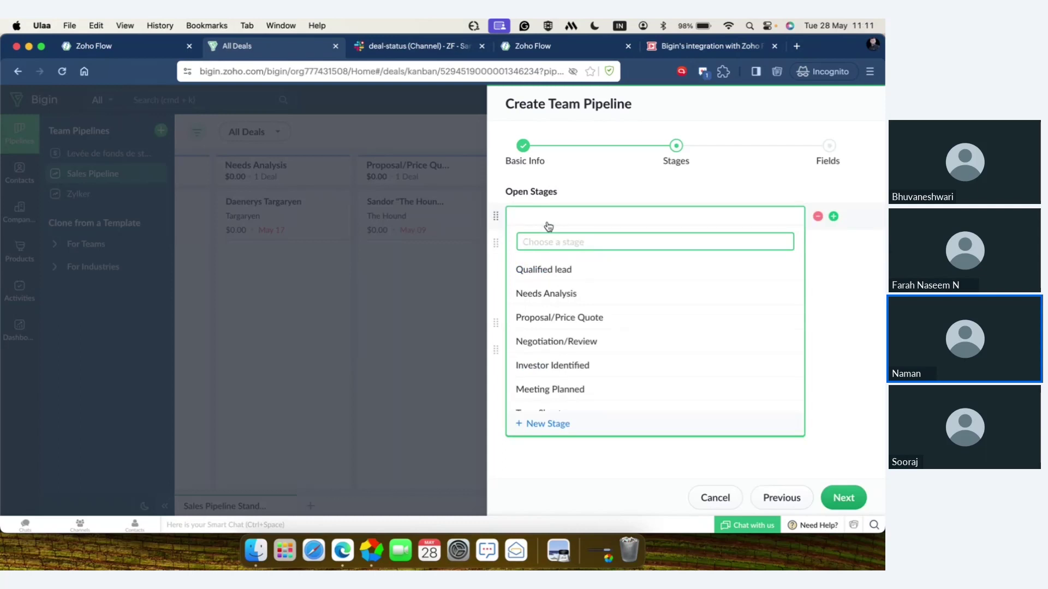
scroll(556, 327, down, 1)
scroll(557, 326, down, 5)
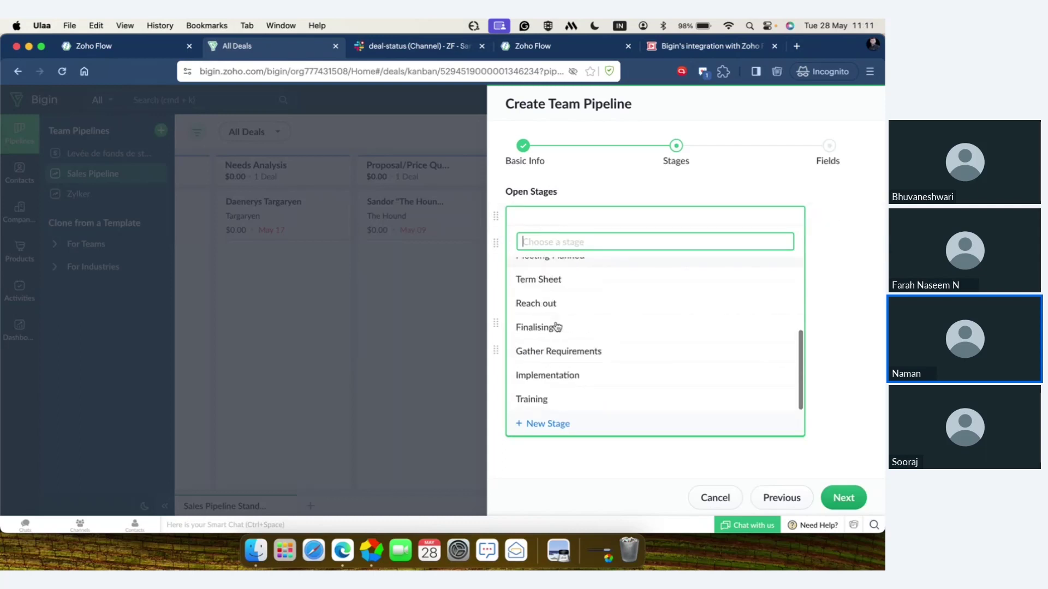
scroll(556, 327, up, 5)
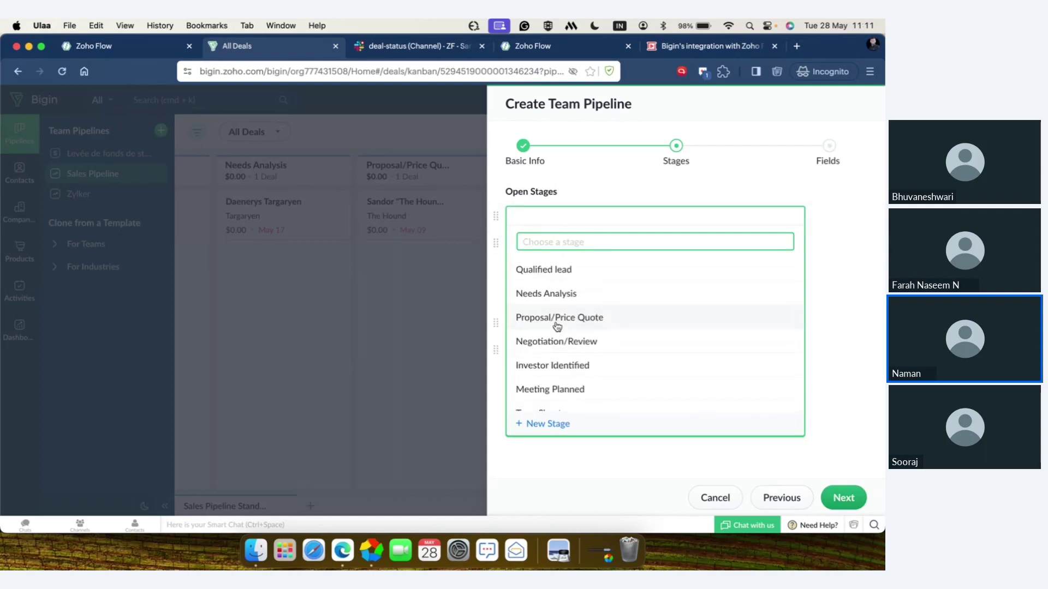
click(579, 271)
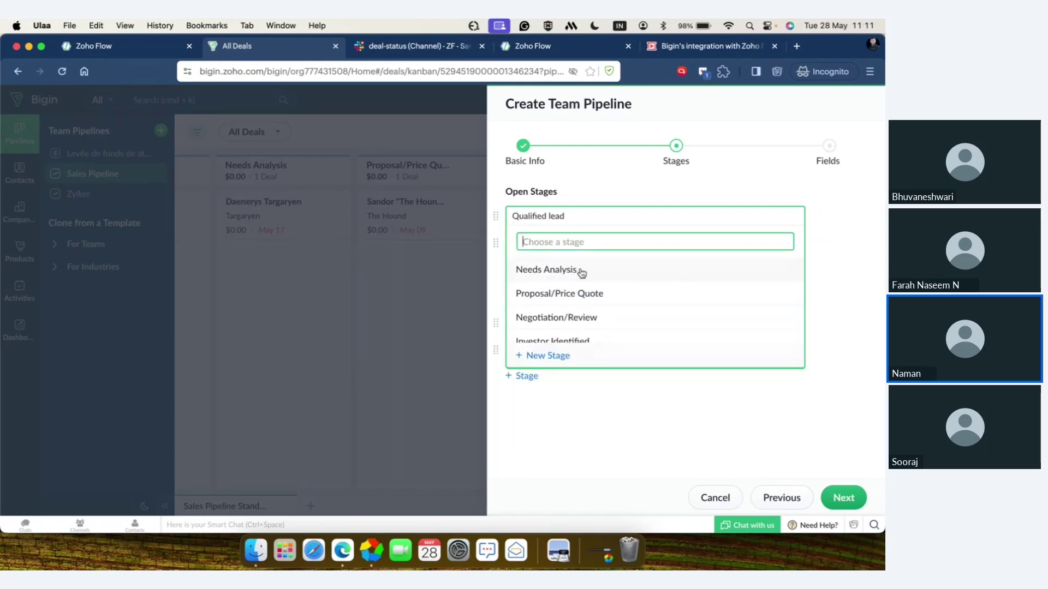
click(556, 251)
scroll(571, 370, down, 2)
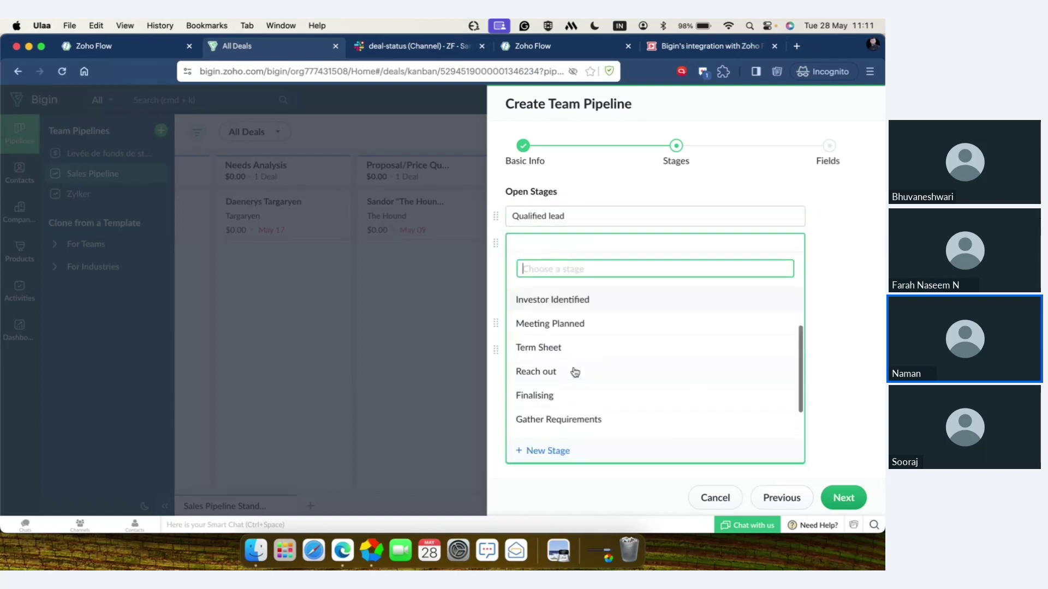
click(552, 452)
text(Reach out)
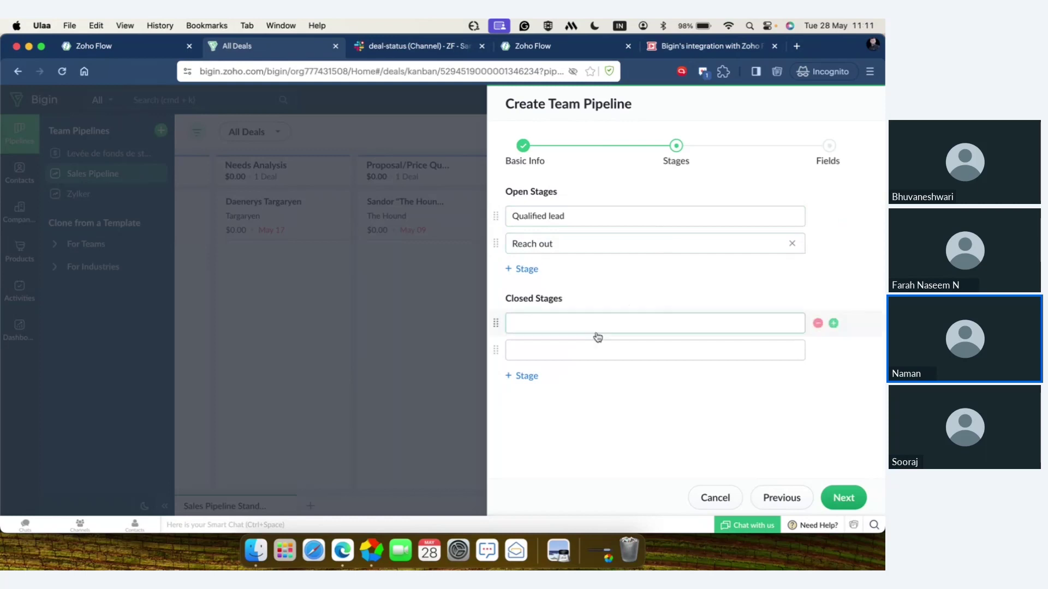
click(522, 272)
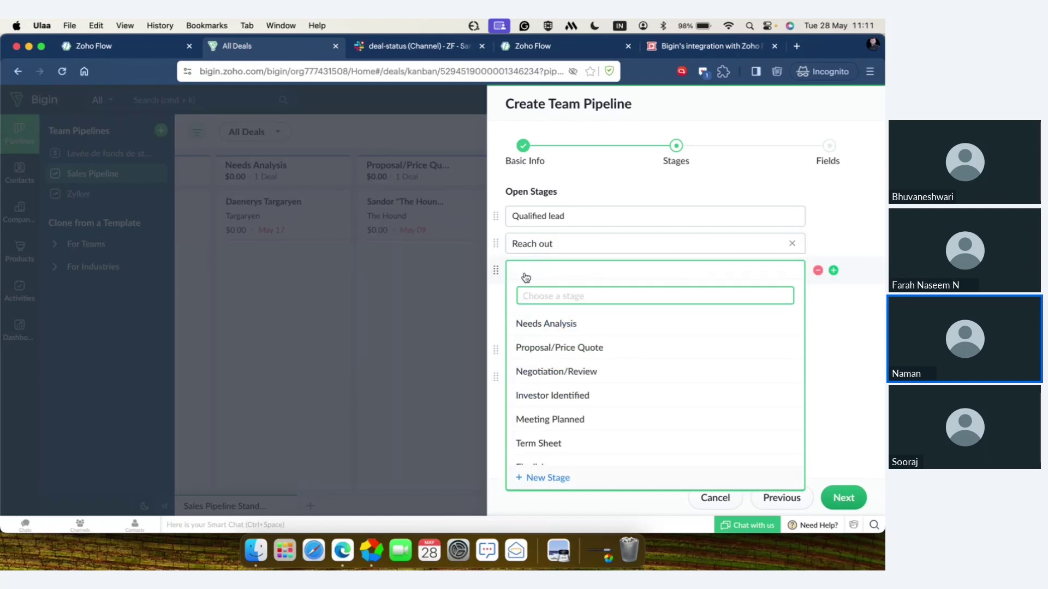
click(555, 354)
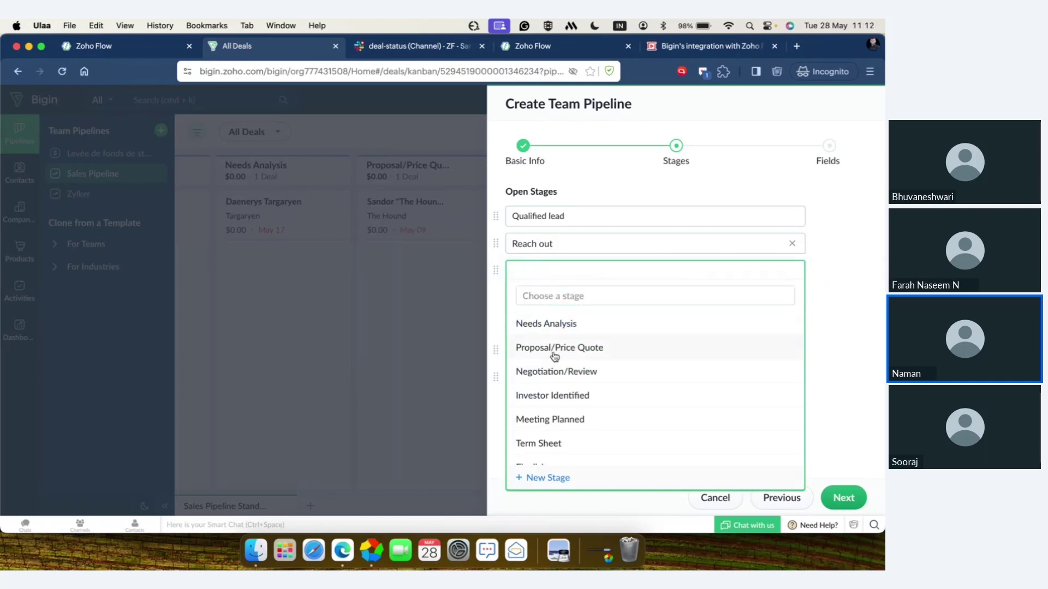
click(525, 296)
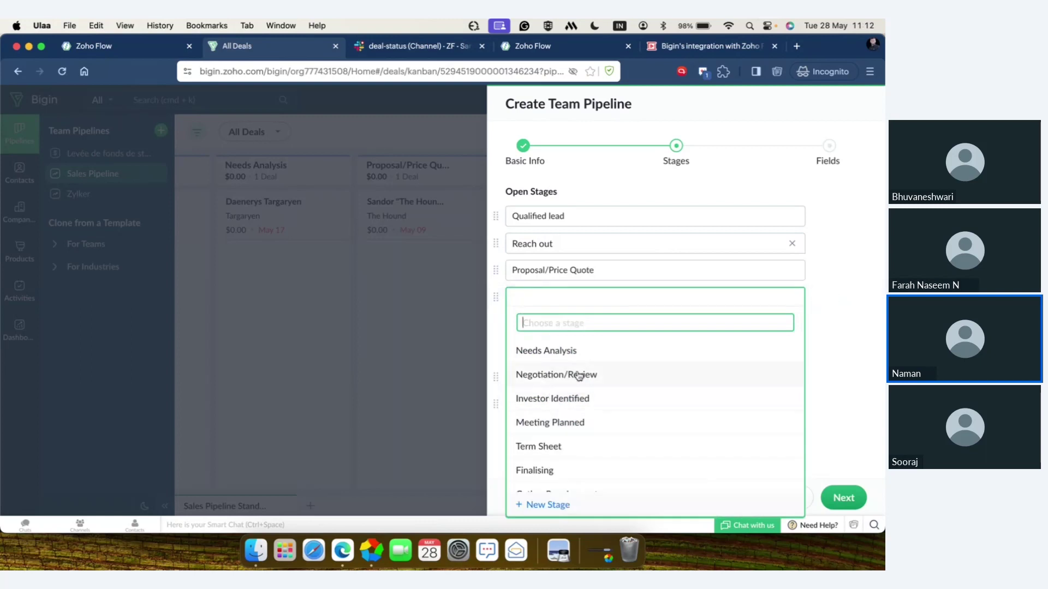
click(577, 374)
- Set closed stages to Closed Won and Closed Lost, removing the extra empty row, and continue
click(579, 376)
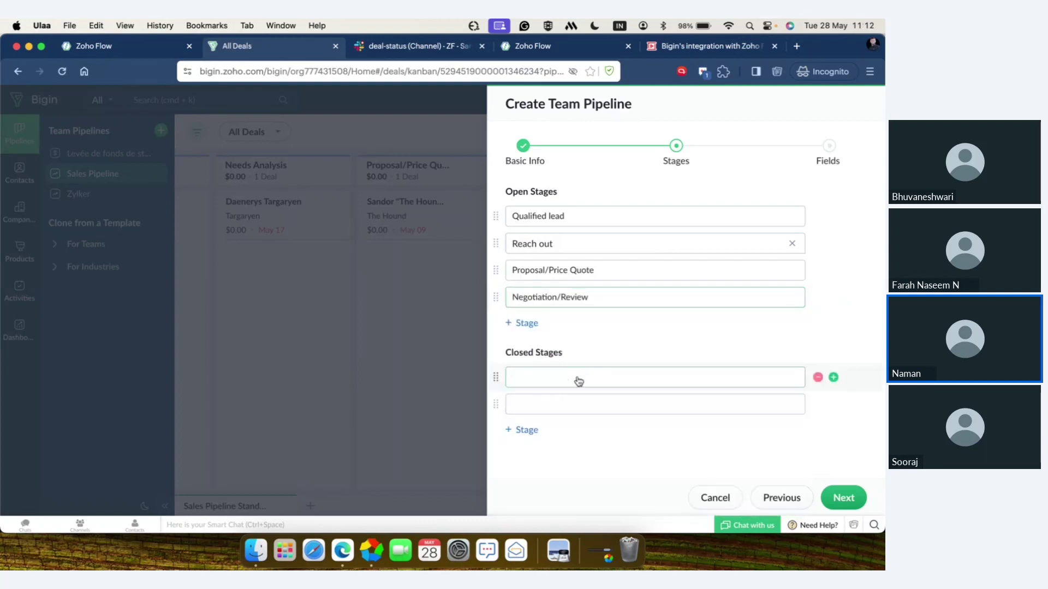
click(588, 204)
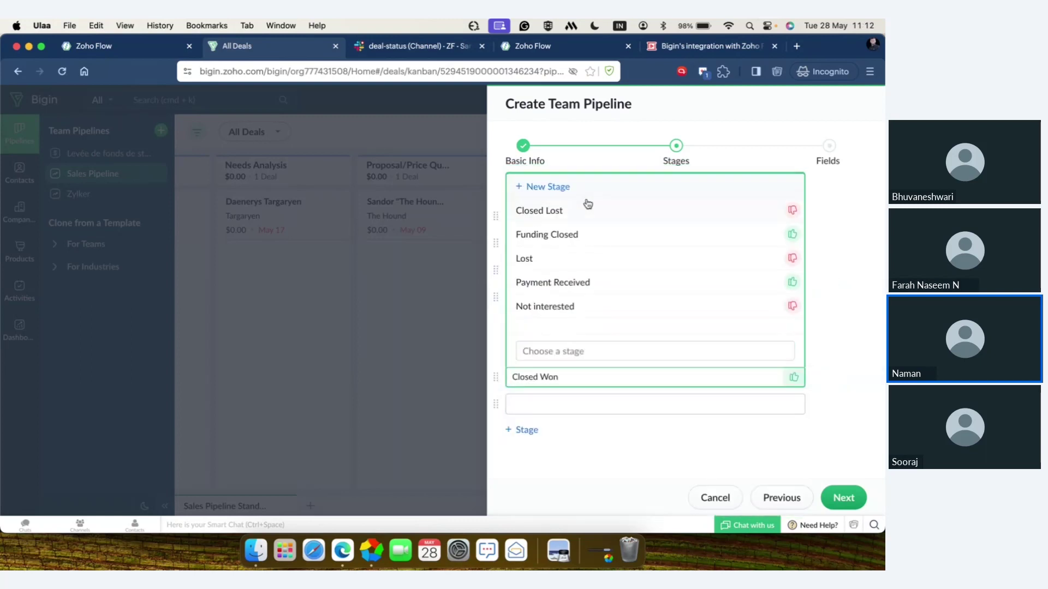
click(551, 412)
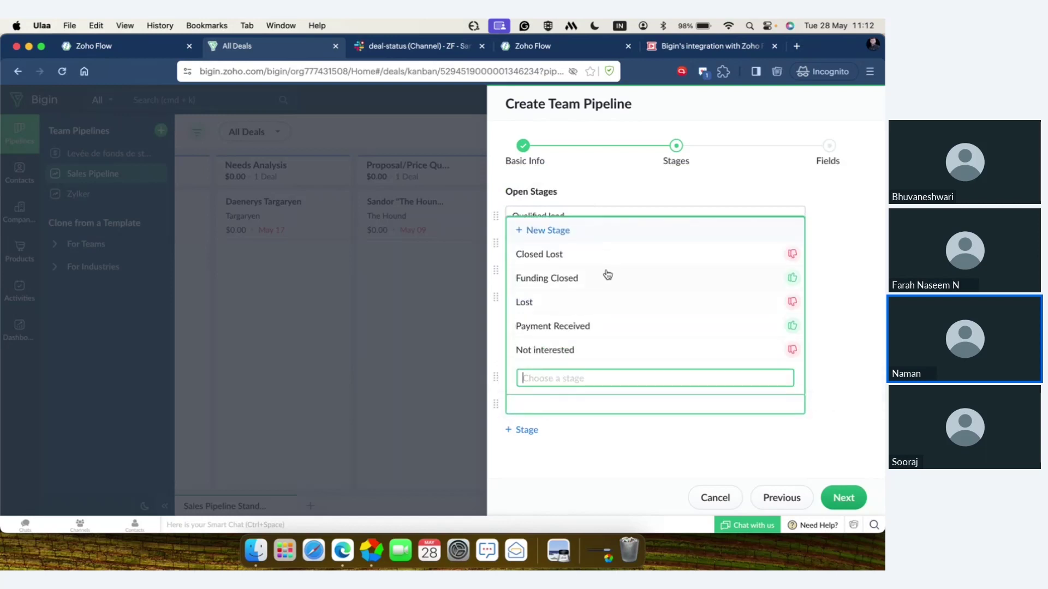
click(612, 251)
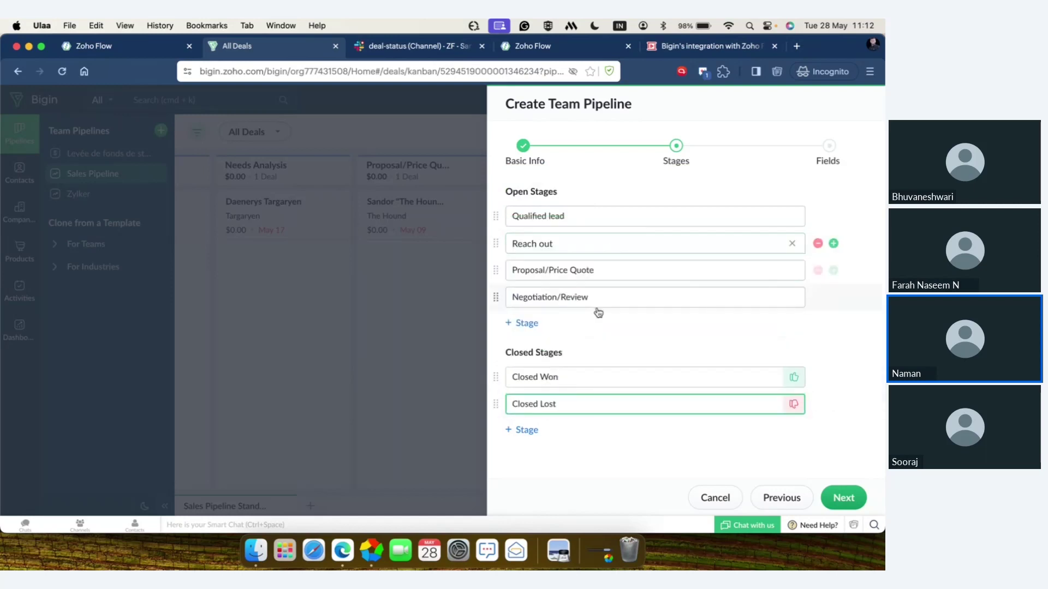
click(532, 430)
click(534, 432)
click(533, 431)
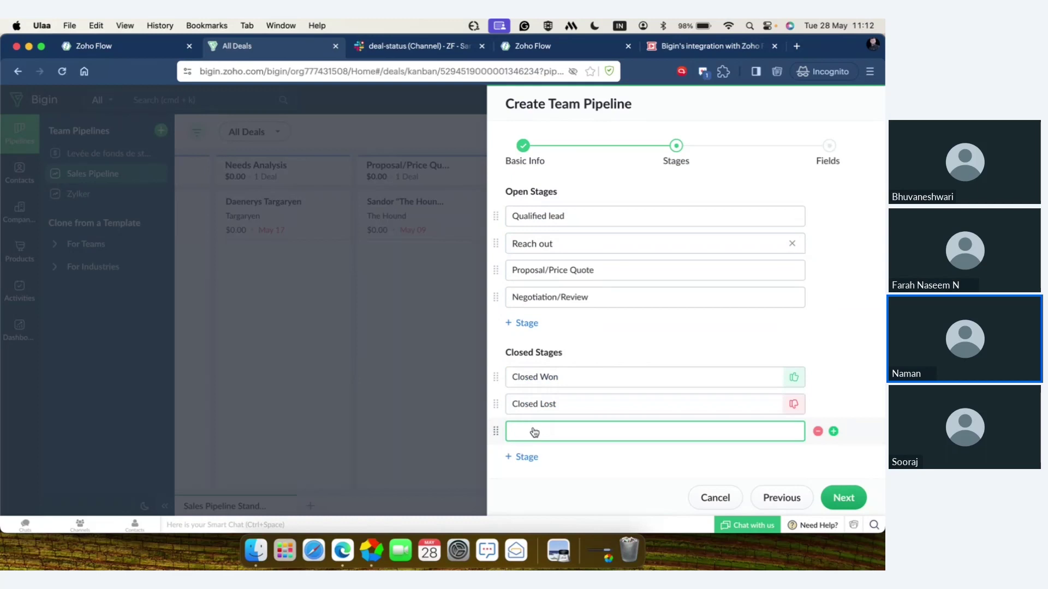
click(533, 431)
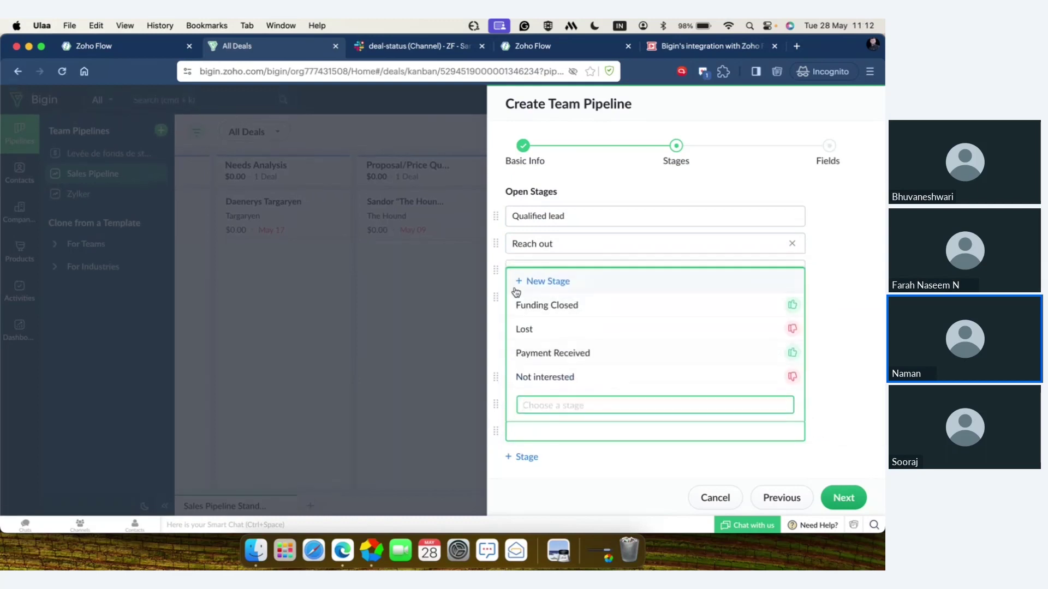
click(574, 460)
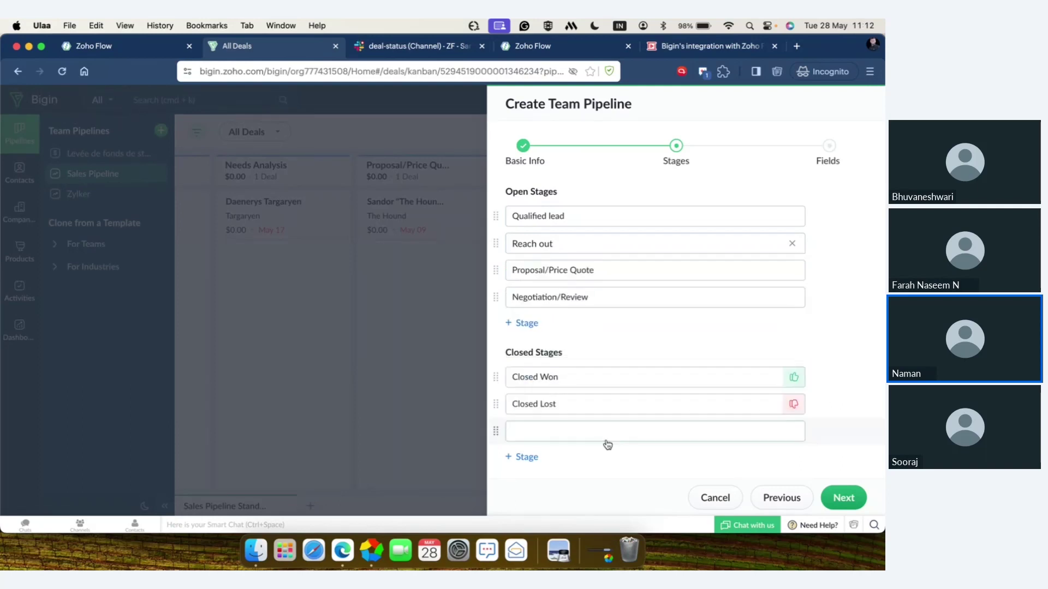
mouse_move(831, 434)
click(818, 432)
click(842, 498)
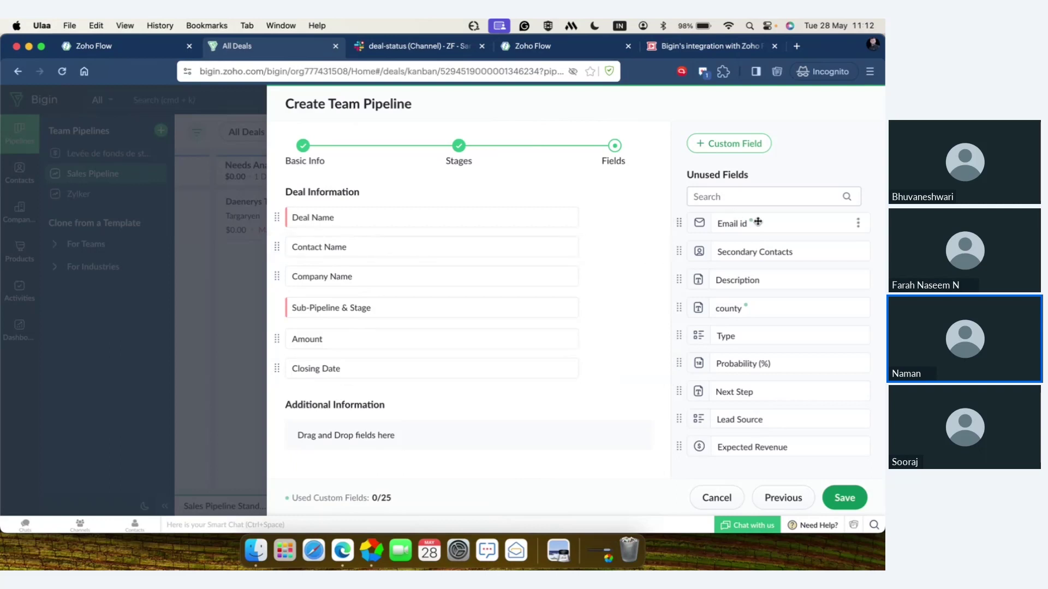
- Move Email id from Unused Fields into Deal Information and begin a new custom field
drag(756, 222, 405, 304)
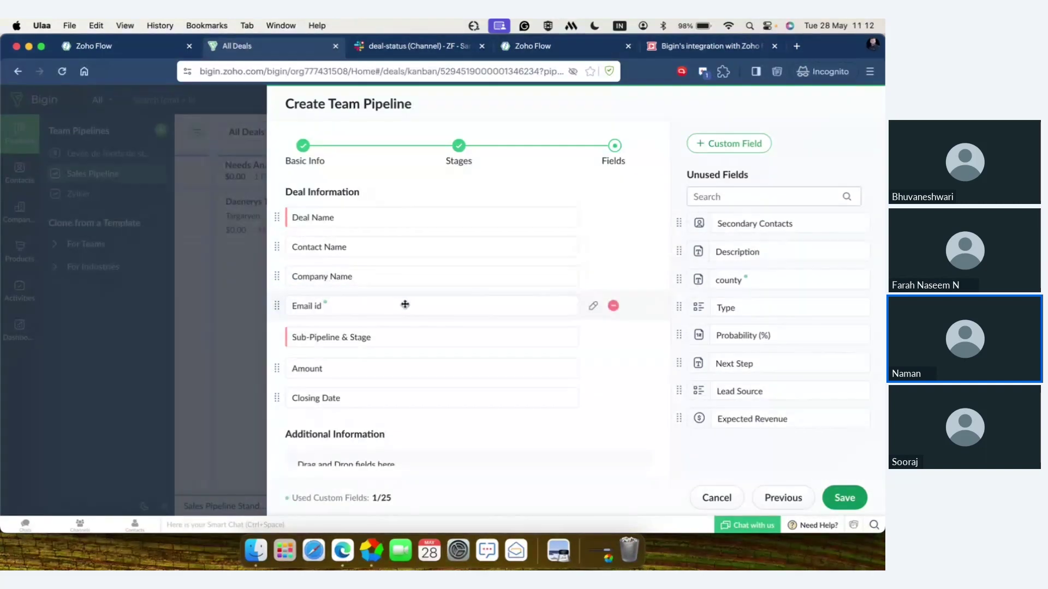
click(739, 192)
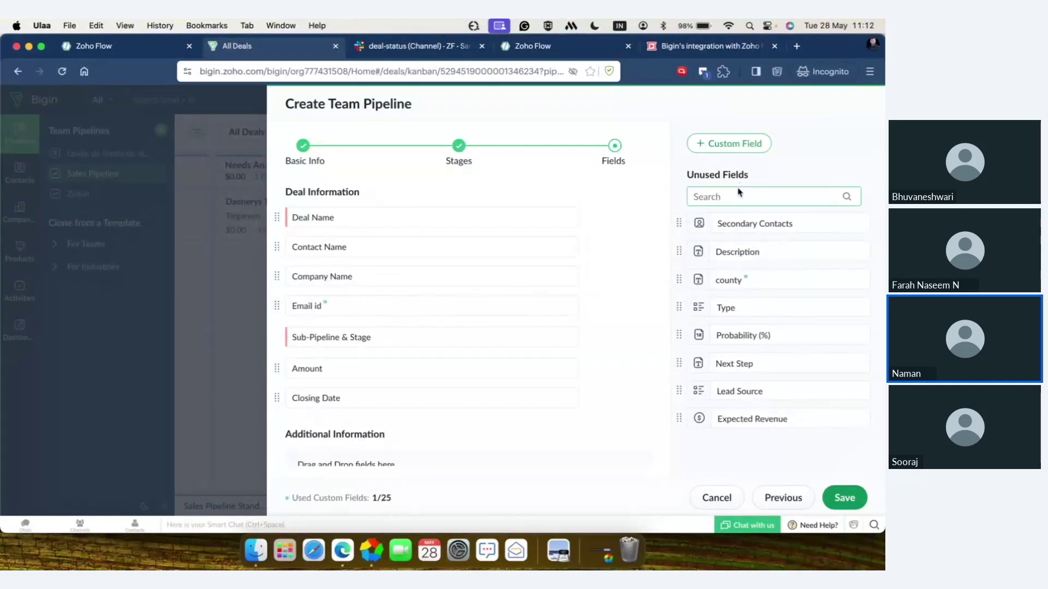
click(745, 143)
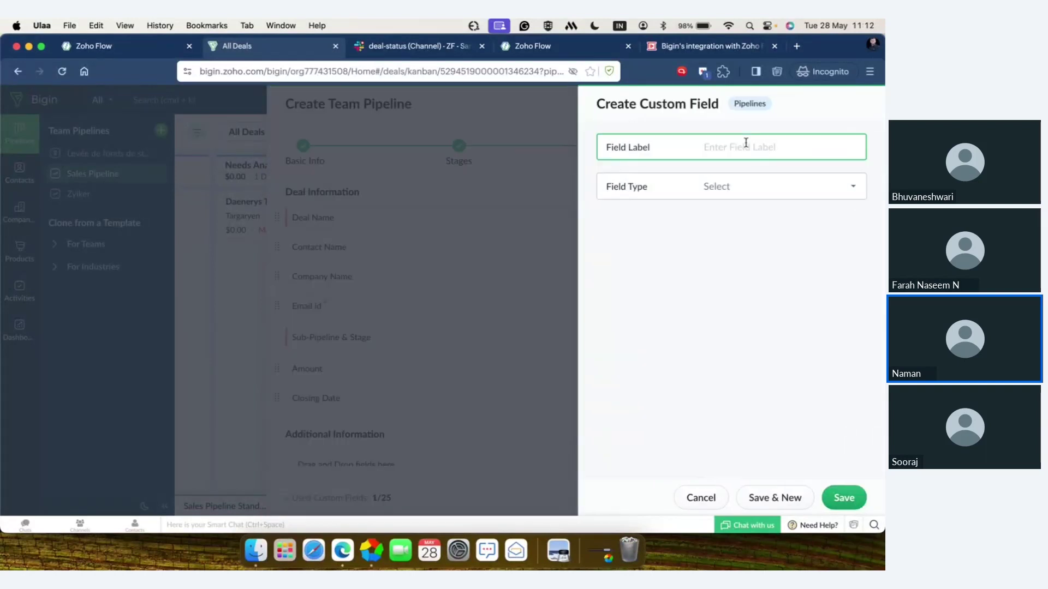
- Create a custom field 'State' of type Text with Single Line sub type
text(State)
click(783, 191)
scroll(771, 307, down, 2)
scroll(771, 307, down, 1)
scroll(771, 307, down, 1)
scroll(770, 307, up, 1)
scroll(771, 307, down, 2)
scroll(771, 307, up, 3)
scroll(771, 307, up, 2)
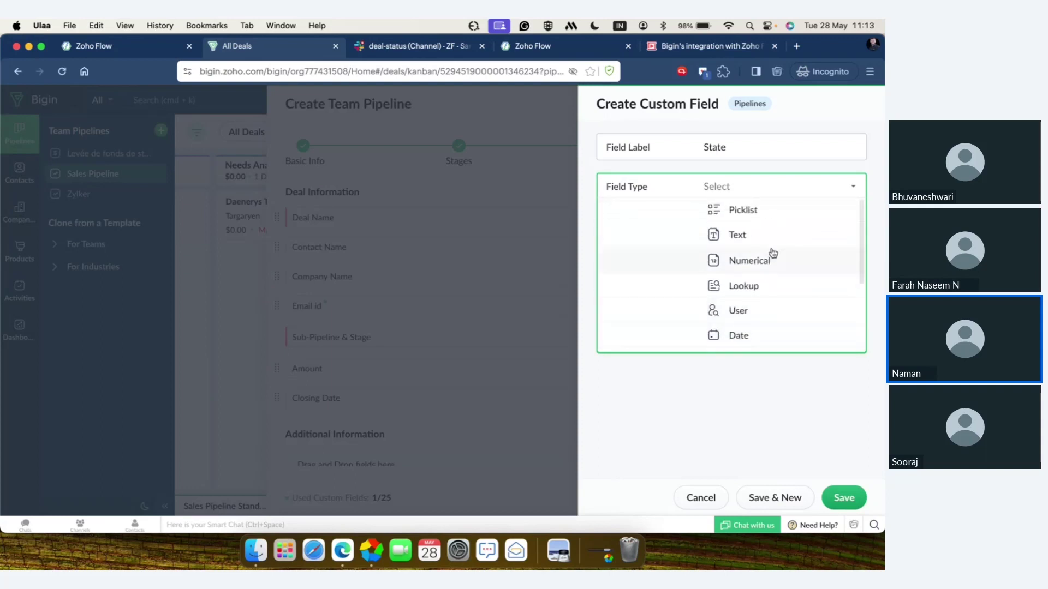
click(776, 238)
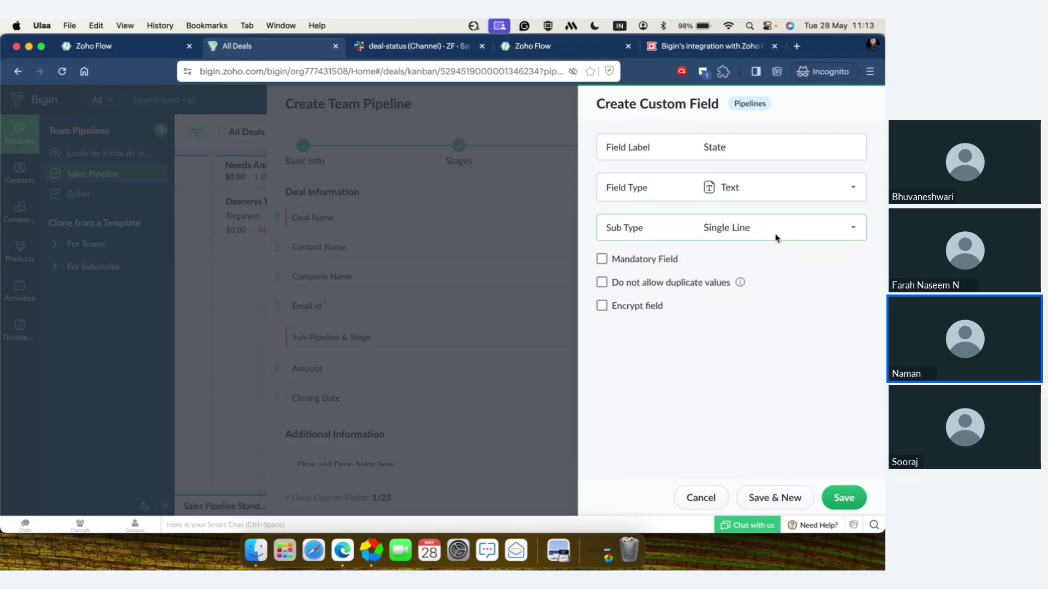
click(796, 232)
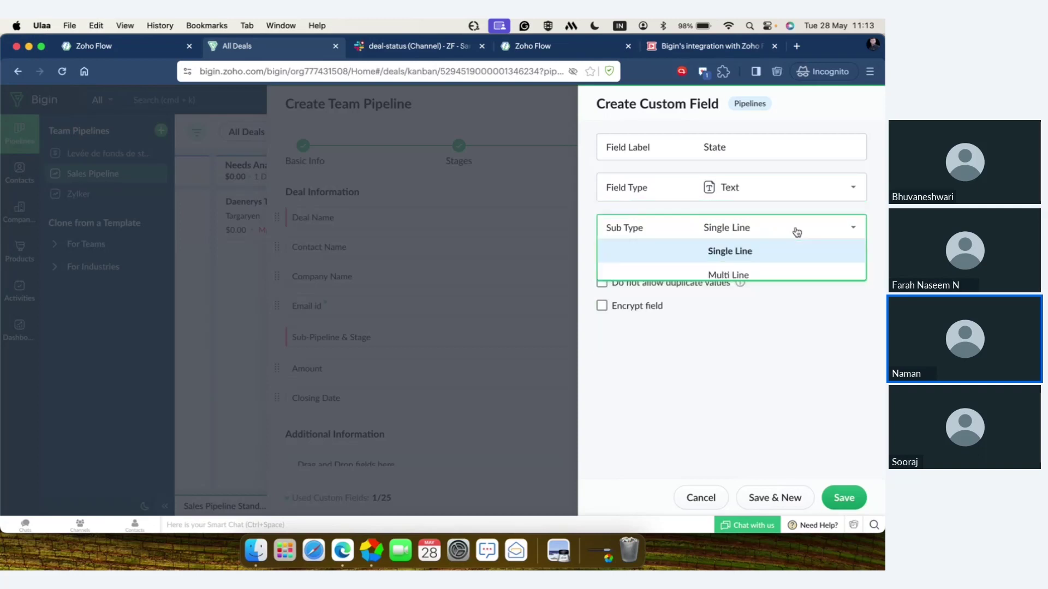
click(797, 232)
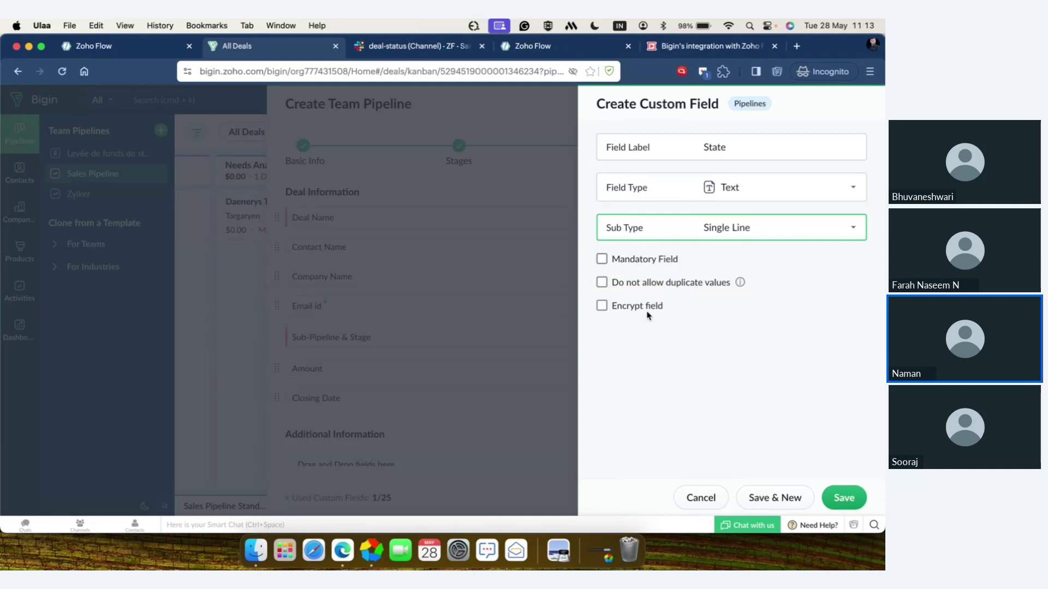
click(844, 497)
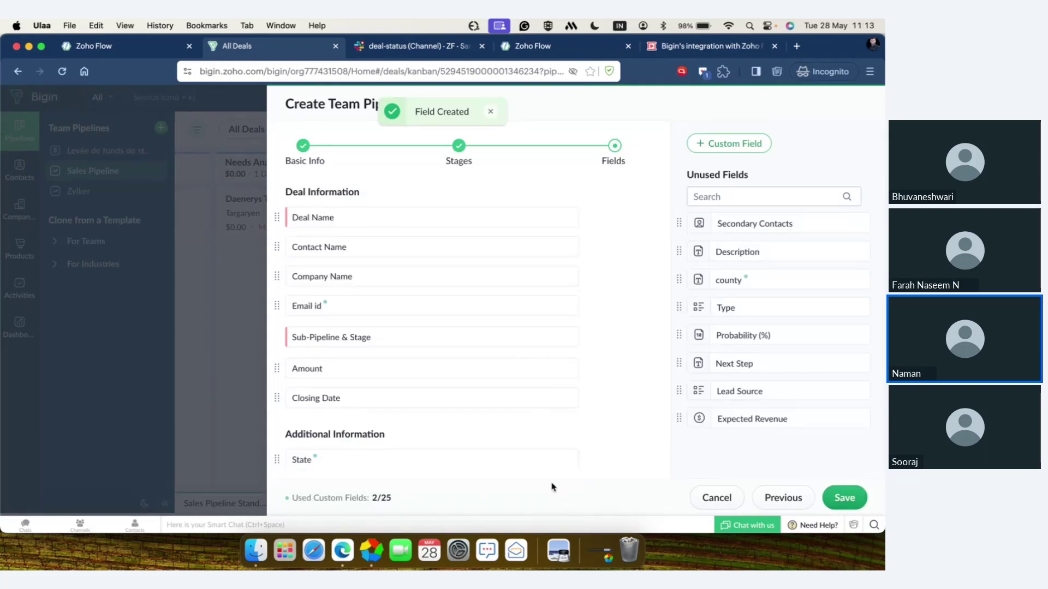
- Save the new Zylker consultantion team pipeline
scroll(531, 384, down, 3)
scroll(531, 383, up, 3)
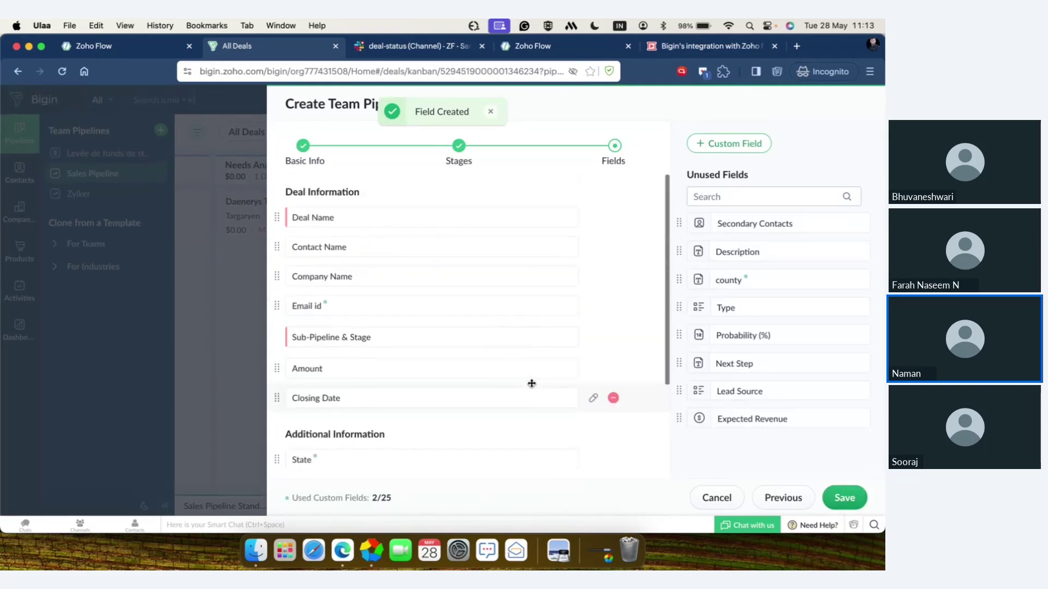
scroll(532, 384, down, 4)
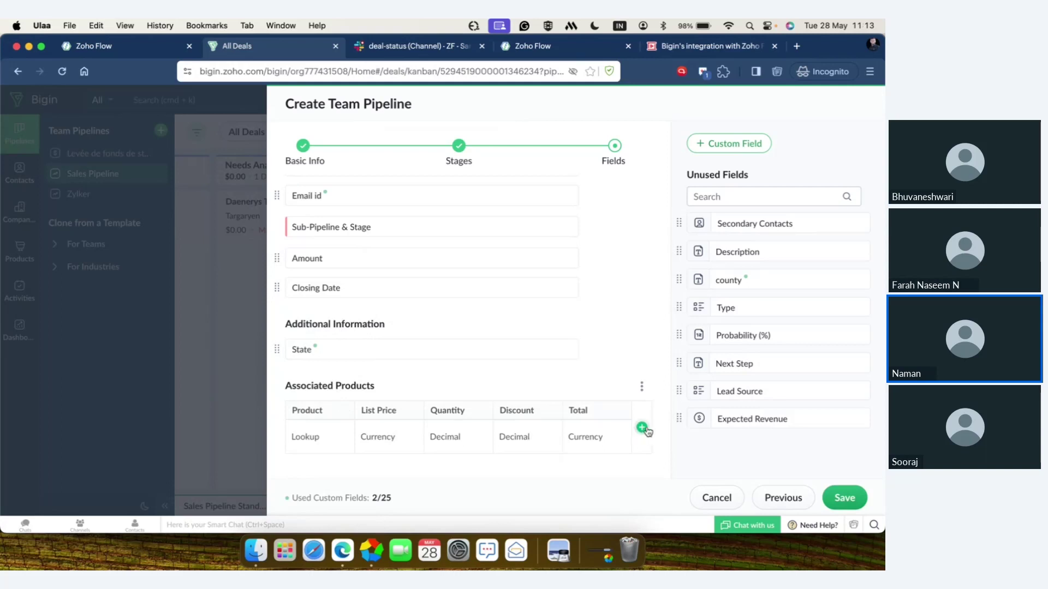
click(844, 498)
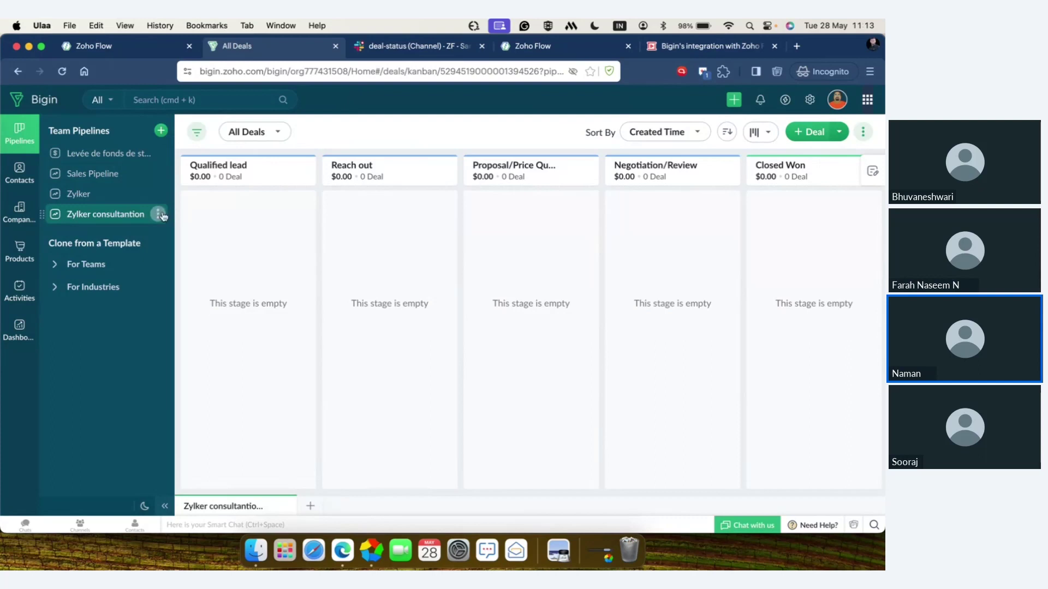
- Review the Zylker consultantion stages in Manage Stages, then open Bigin Settings
click(158, 214)
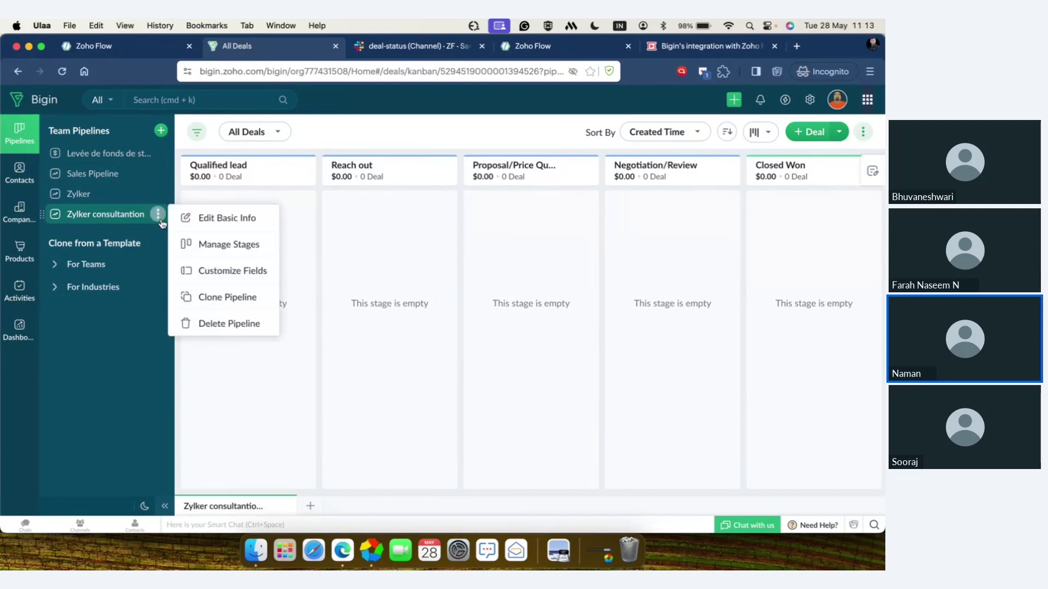
click(221, 245)
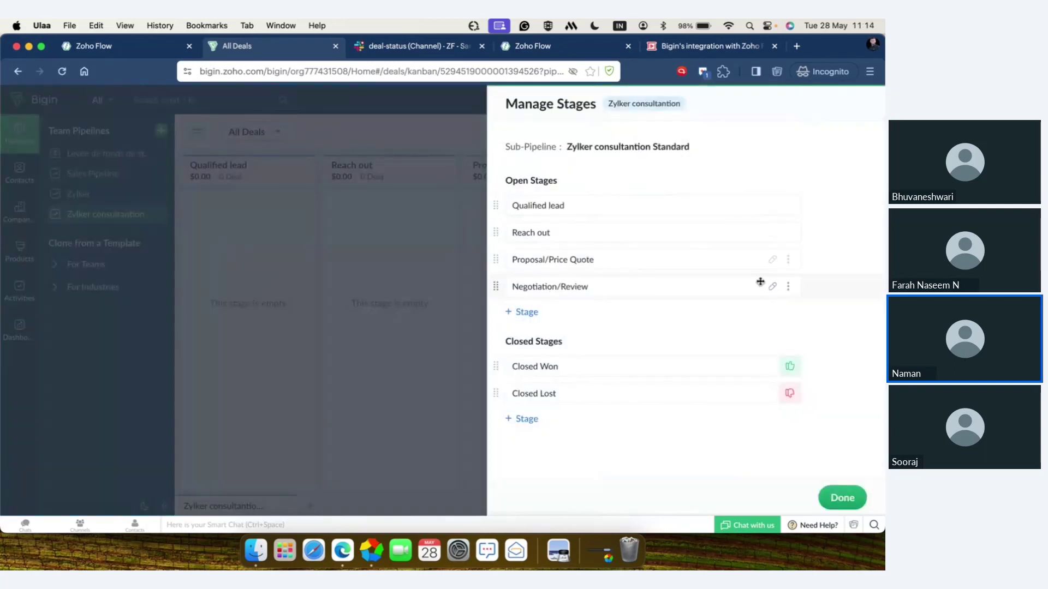
click(787, 287)
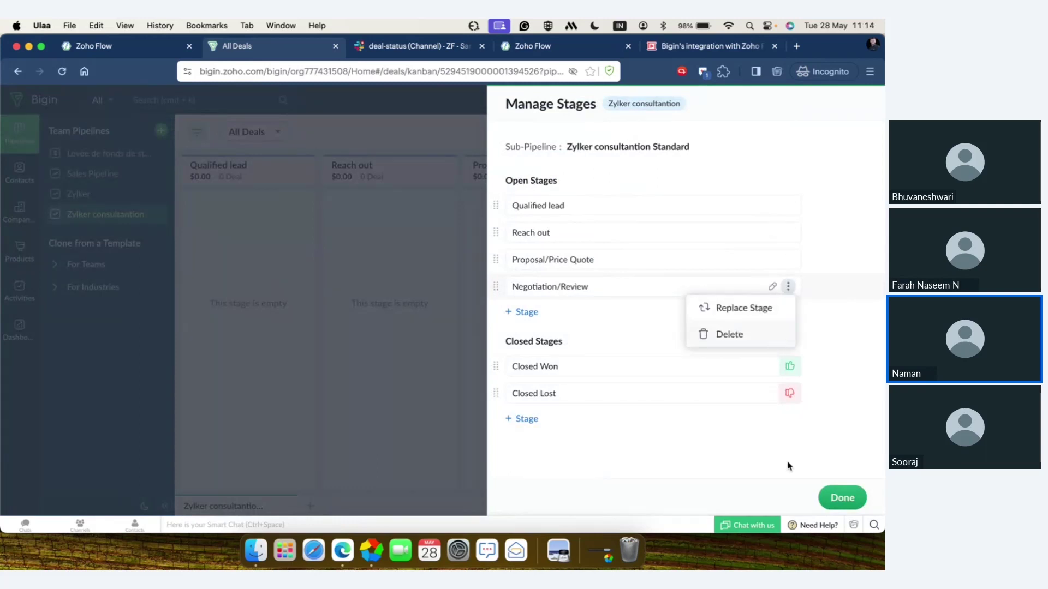
click(842, 498)
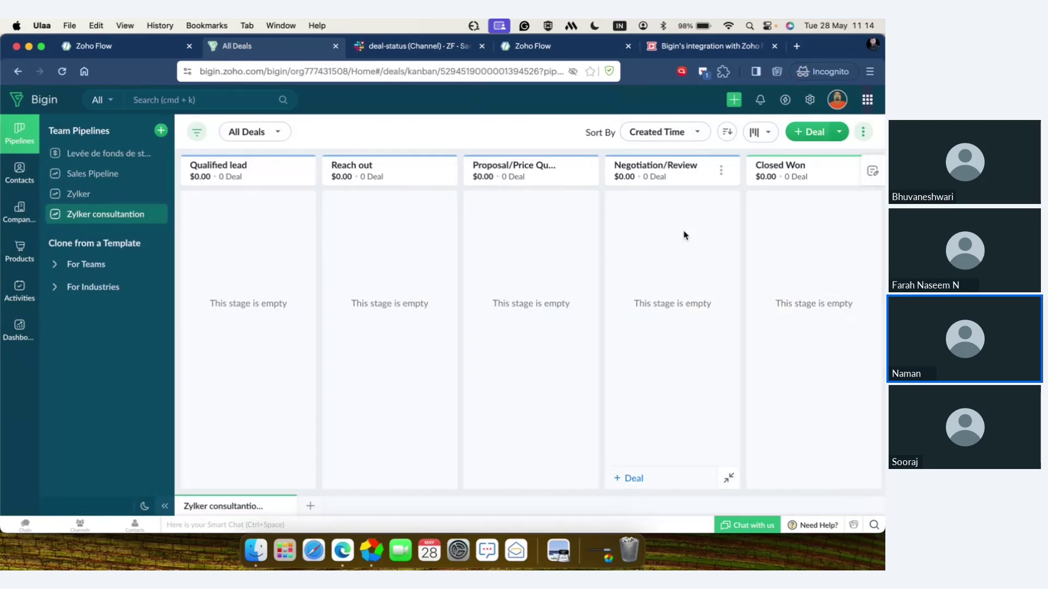
click(812, 99)
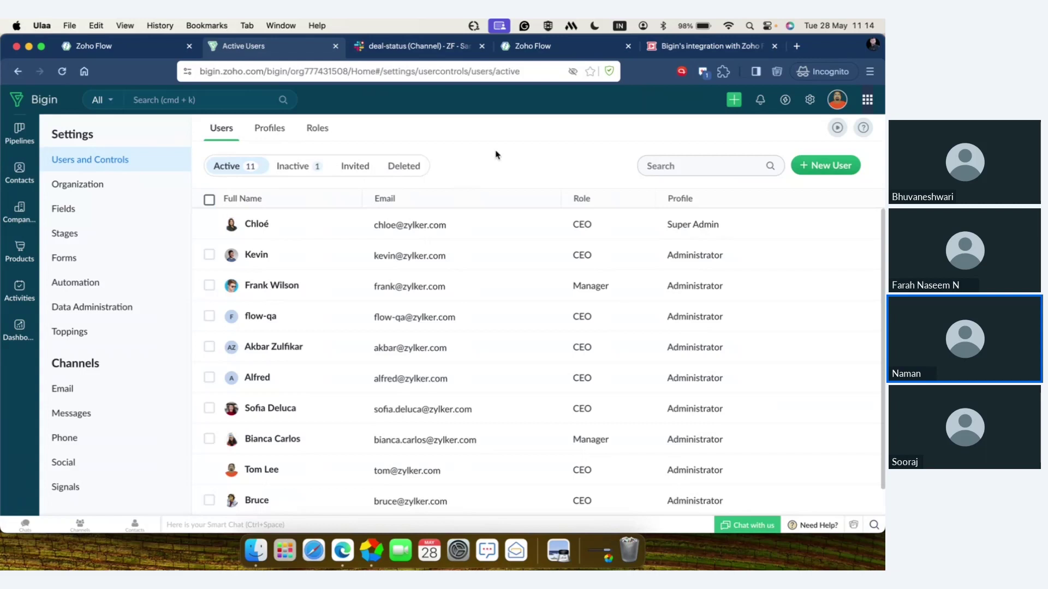
- In Forms settings, start a new form to reach the form-type choice
click(79, 265)
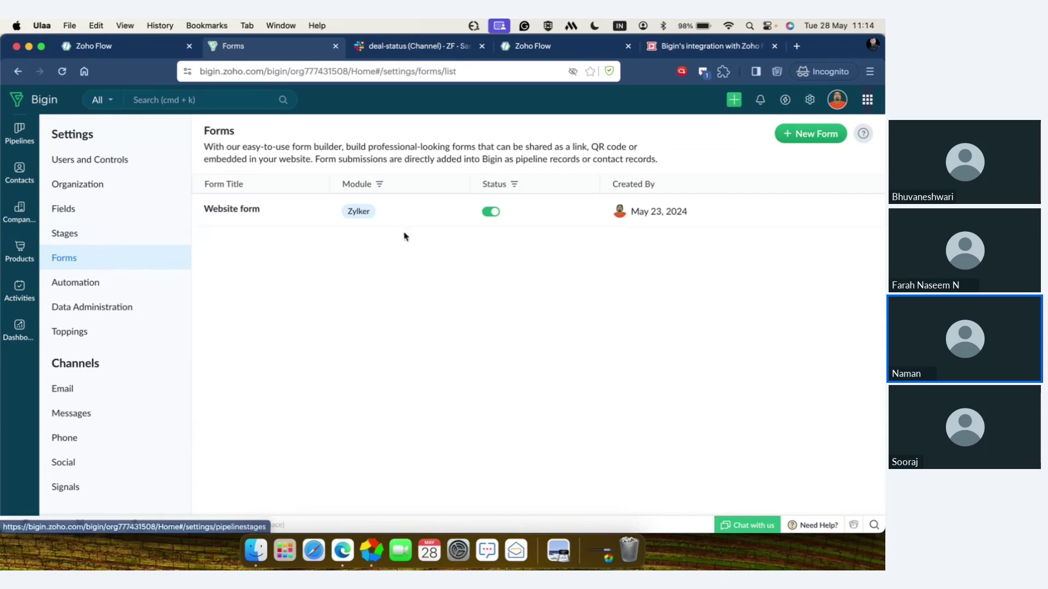
click(803, 138)
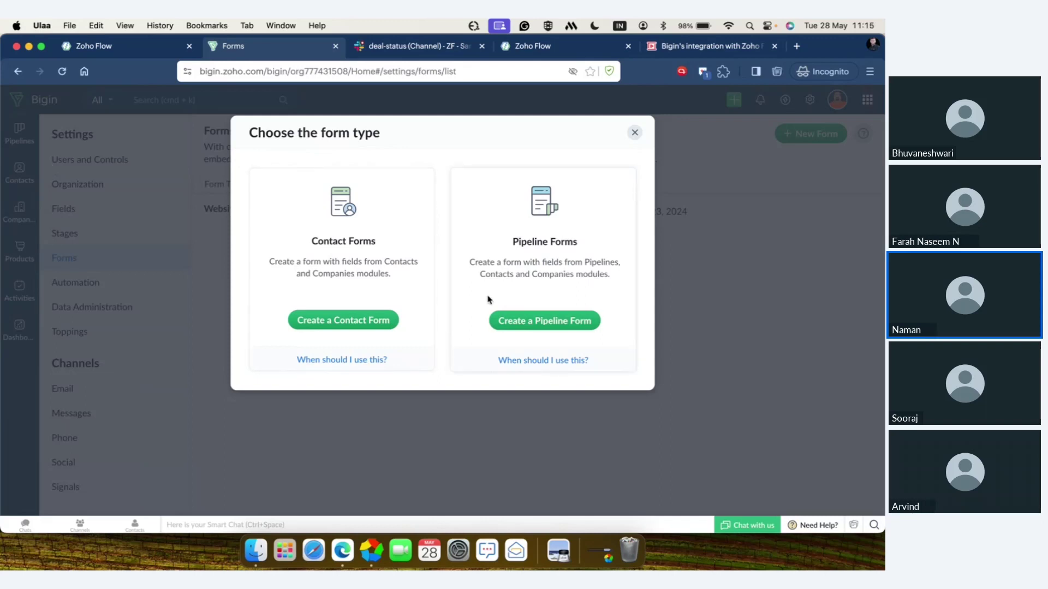
- Create a Pipeline Form based on the Zylker consultantion pipeline
click(520, 320)
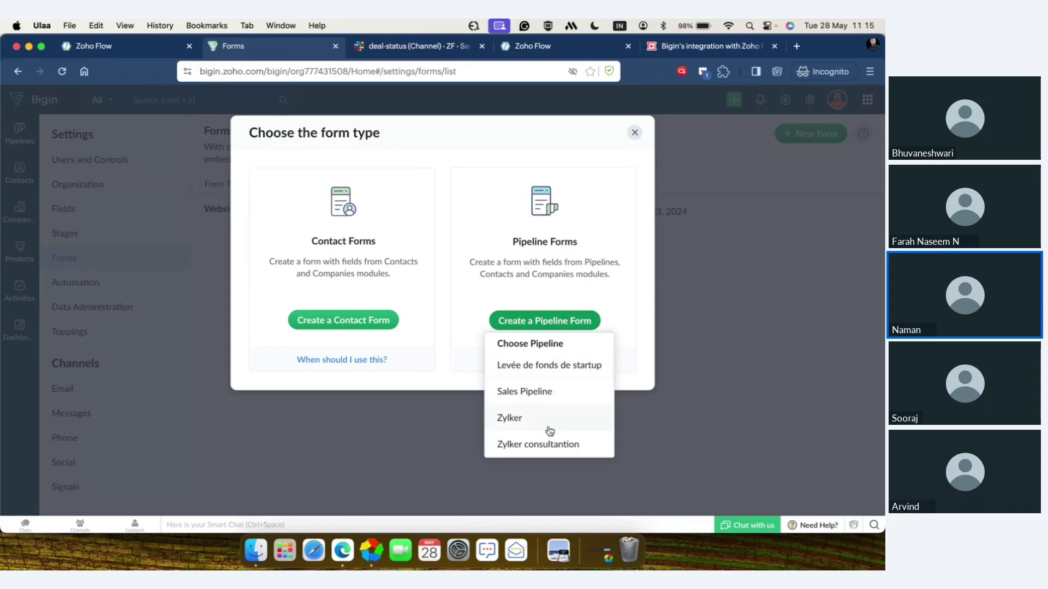
click(547, 446)
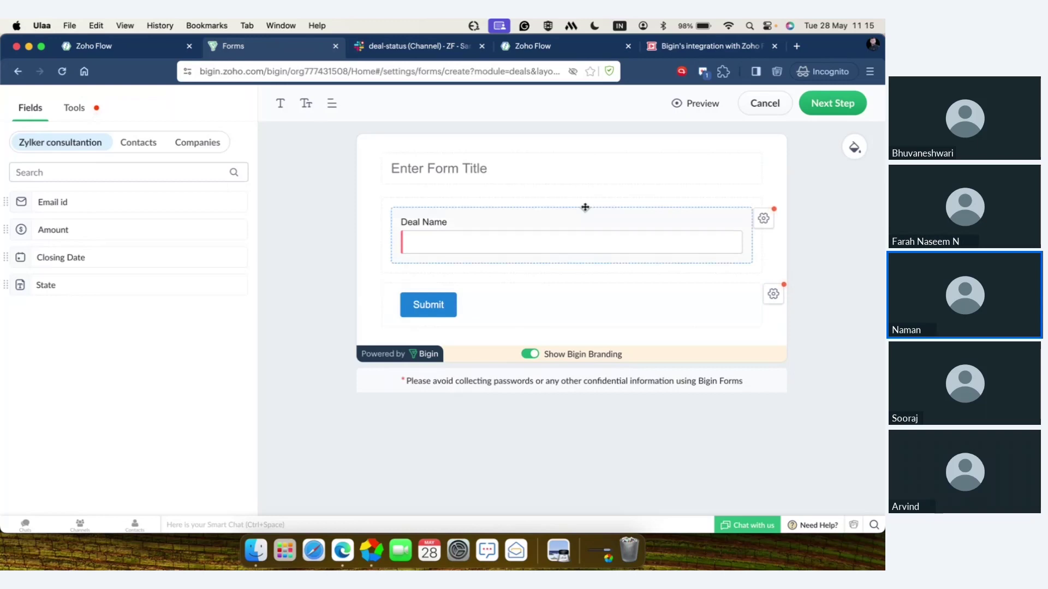
- Title the form 'Lead details' and relabel the Deal Name field as Company Name
click(604, 173)
text(Lead)
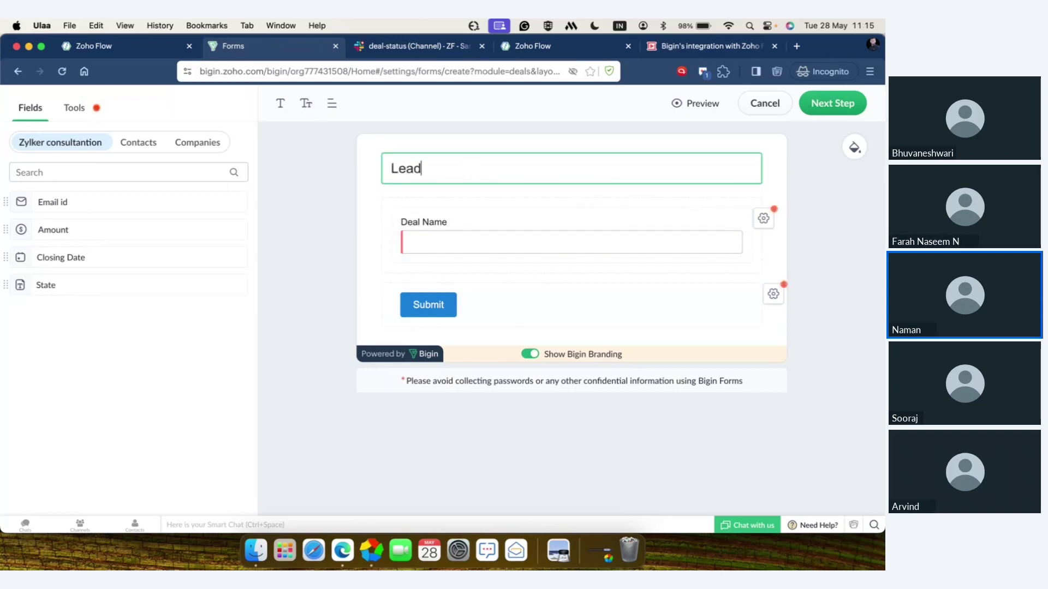
text( deat)
text(ils)
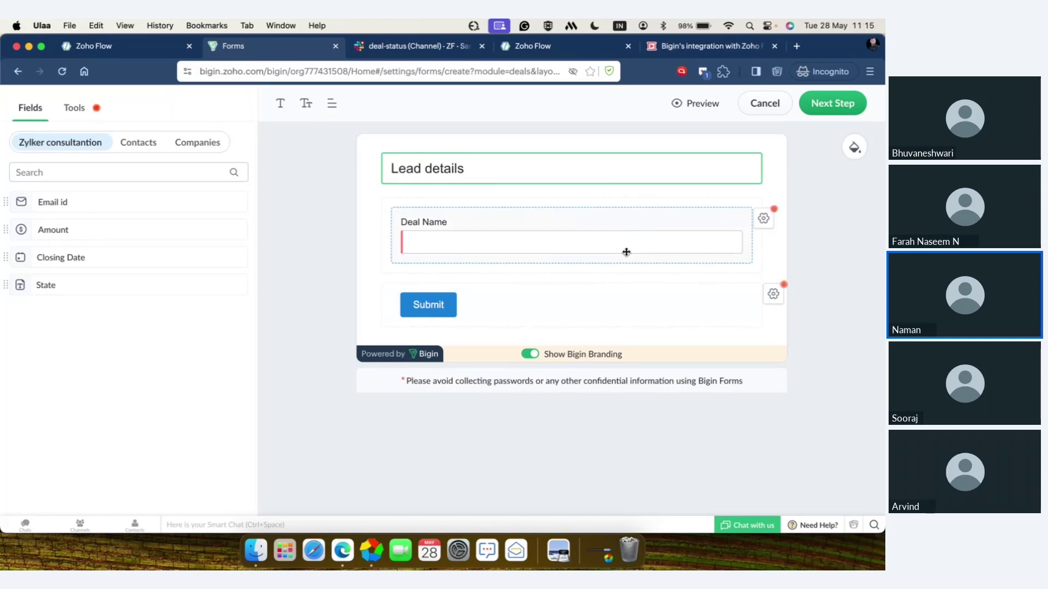
click(762, 225)
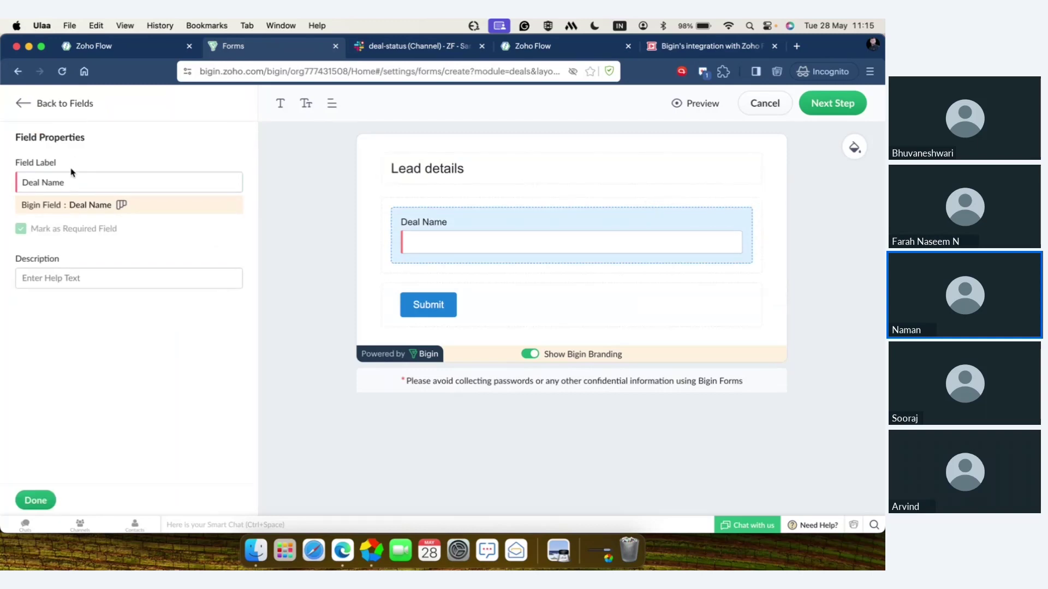
click(69, 183)
key(super+a)
text(Company Name)
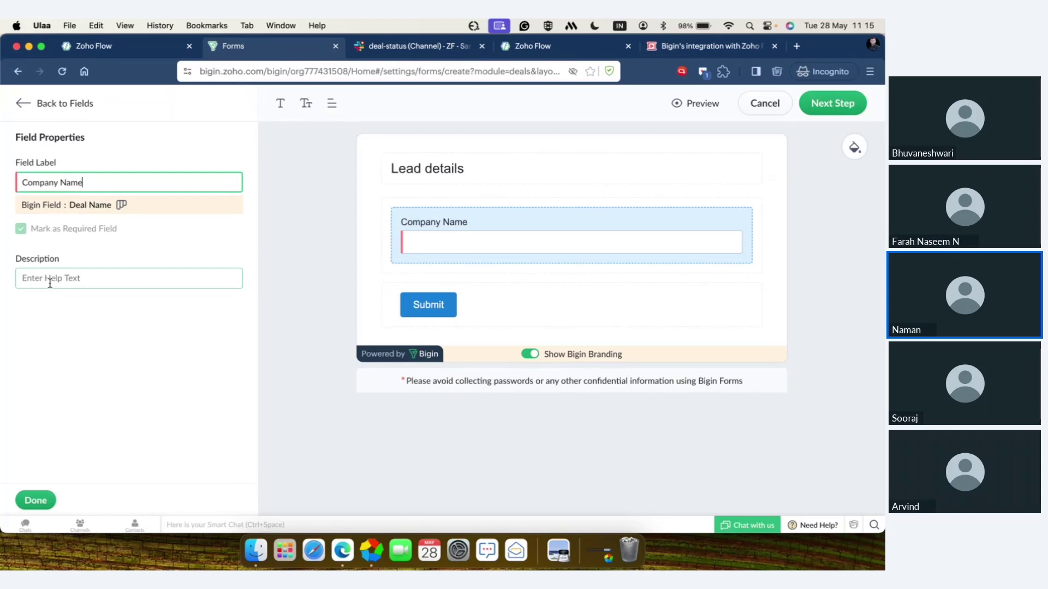
click(31, 500)
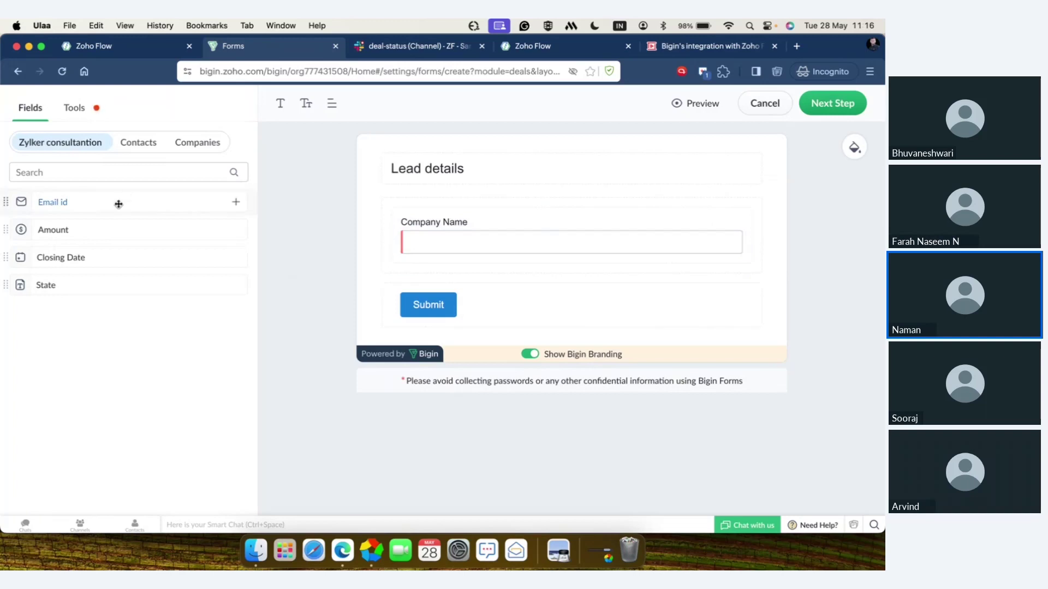
- Add the Email id field below Company Name and mark it required
drag(118, 203, 544, 295)
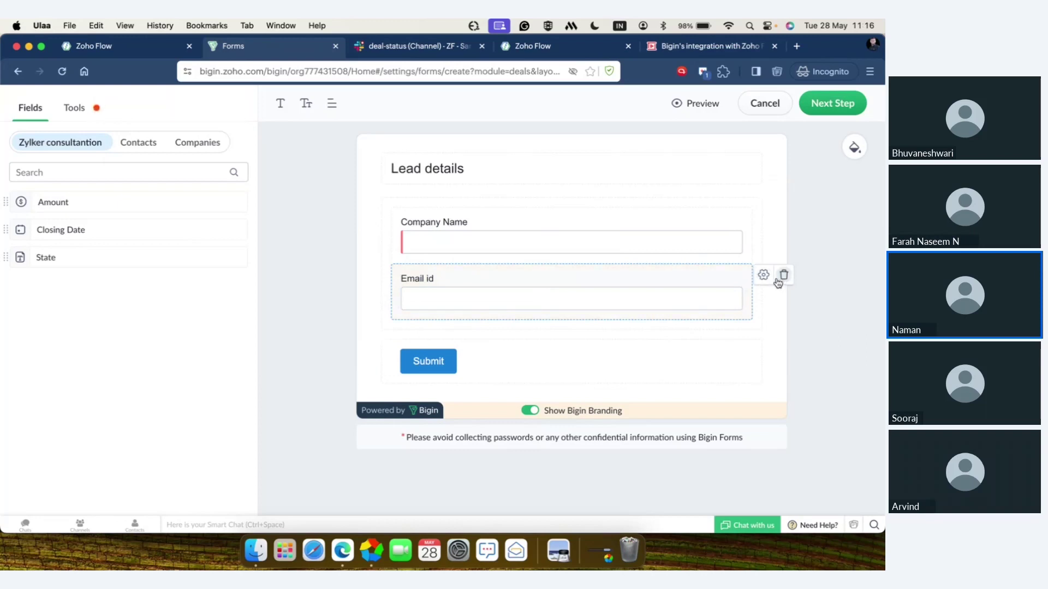
click(763, 277)
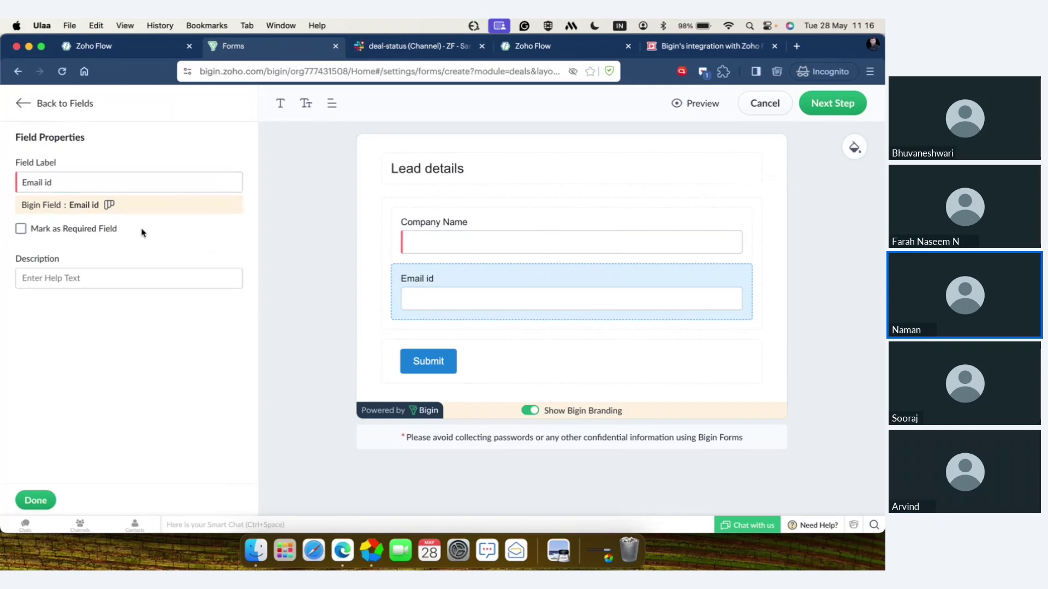
click(21, 229)
click(34, 501)
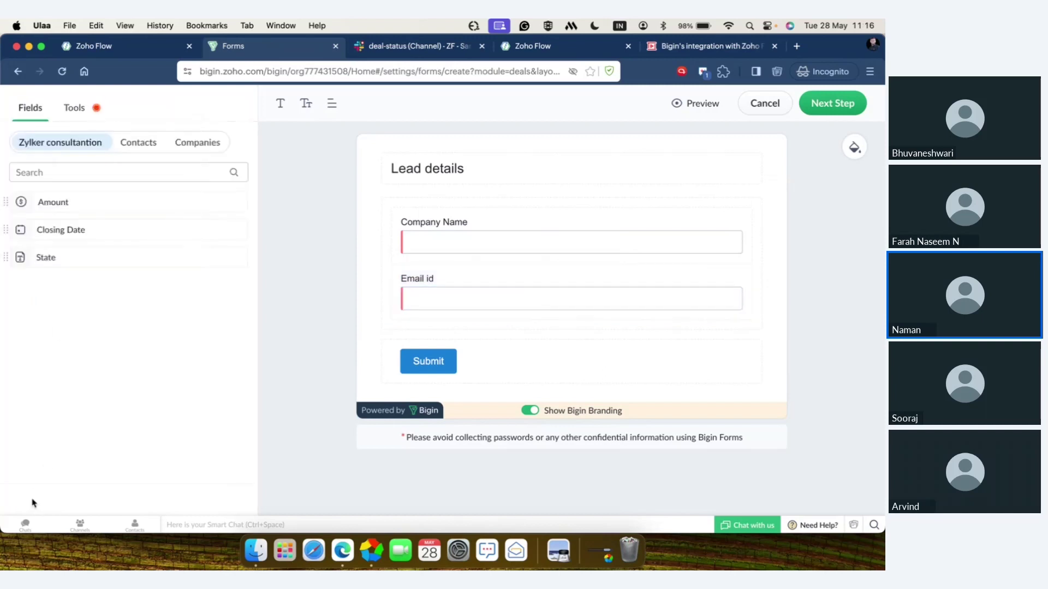
- Add Contacts fields First Name, Phone and Mailing Country to the Lead details form
click(143, 143)
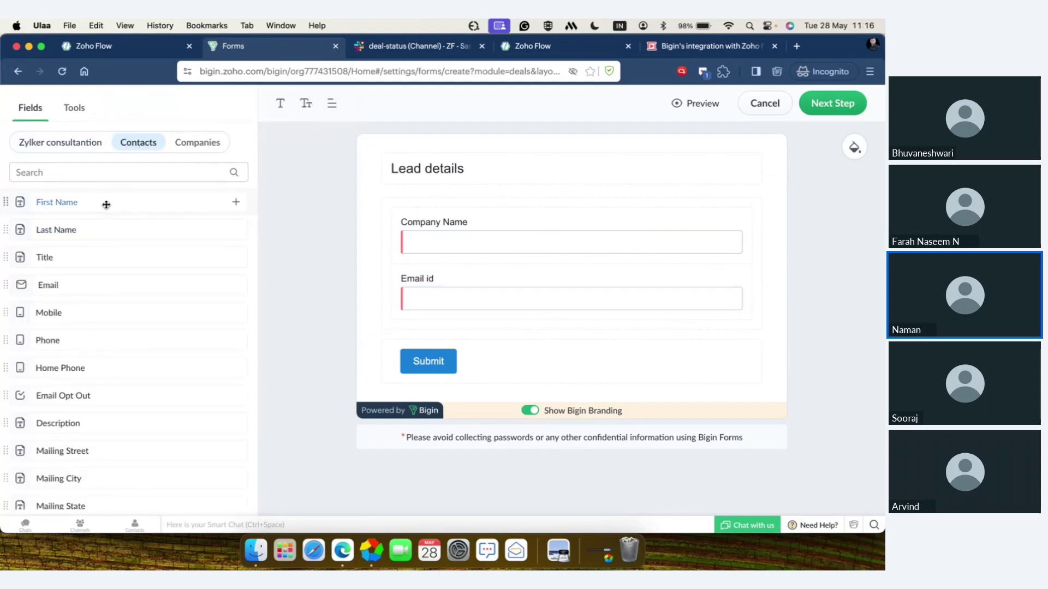
drag(107, 205, 518, 223)
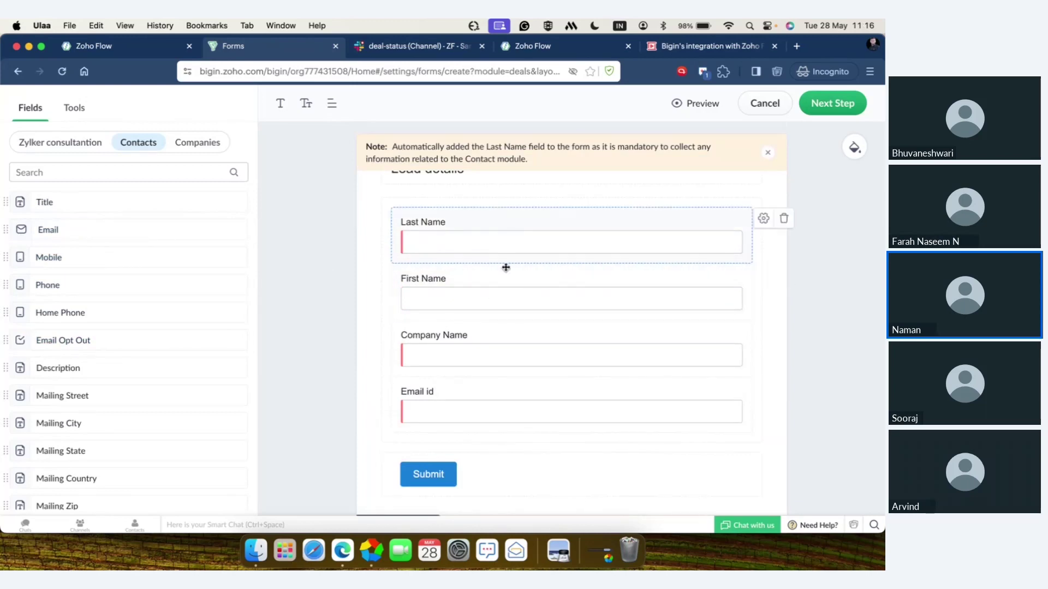
drag(125, 294, 529, 472)
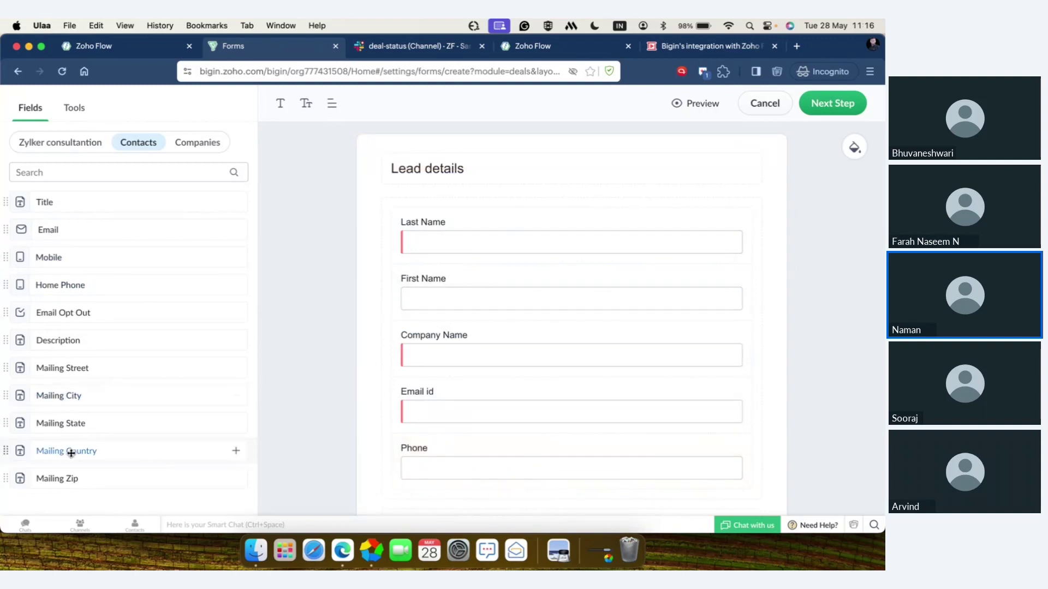
drag(70, 453, 472, 504)
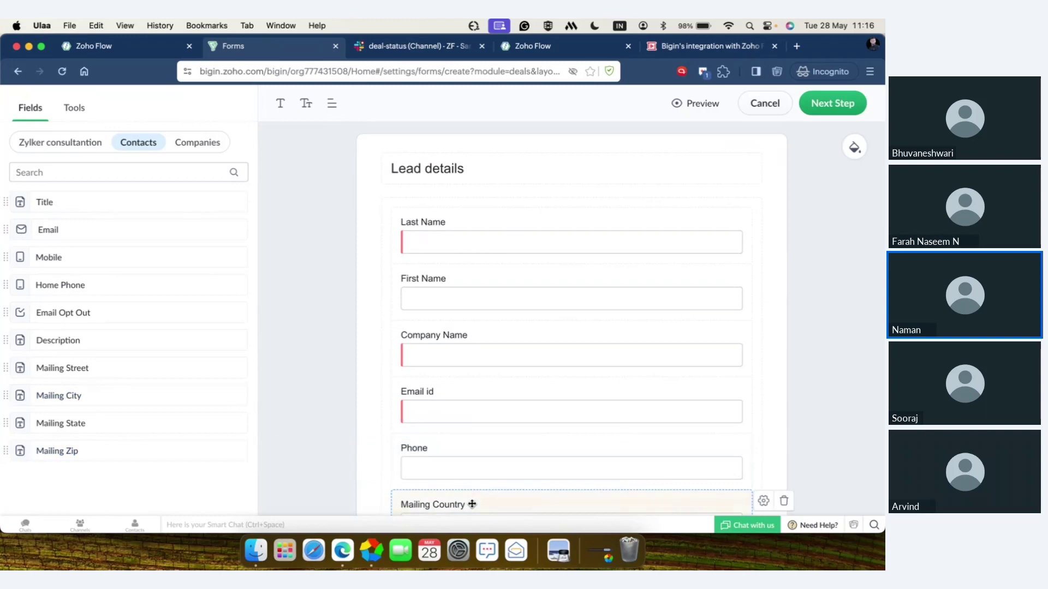
scroll(472, 504, down, 1)
scroll(472, 504, down, 3)
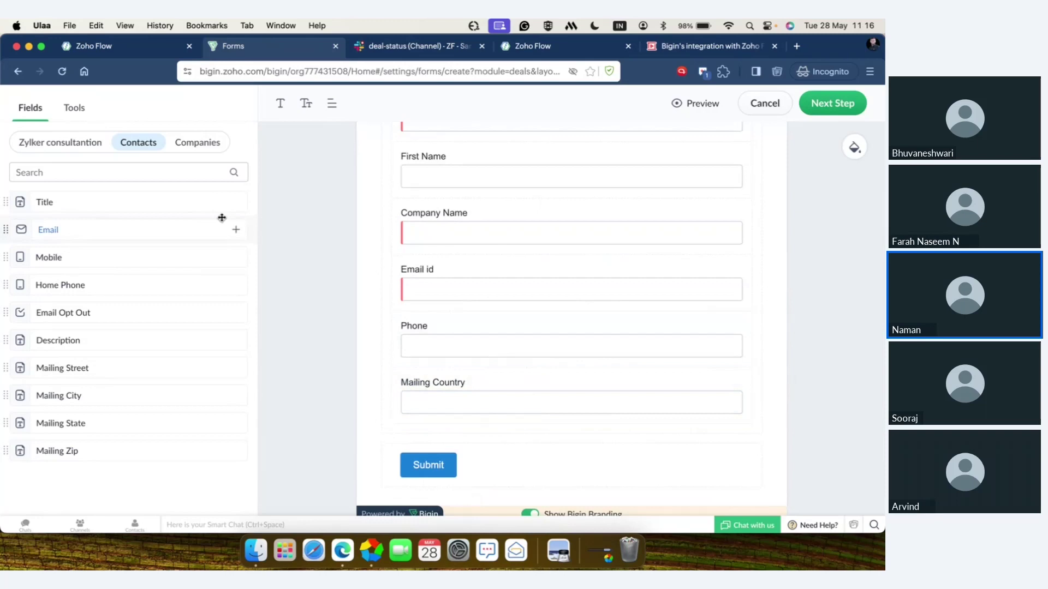
click(205, 142)
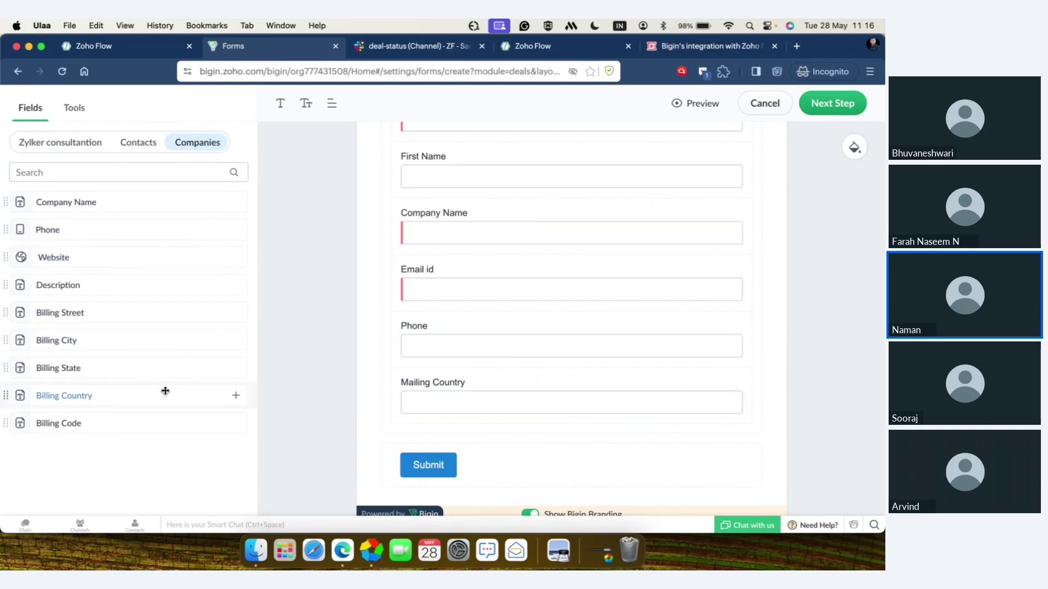
click(82, 112)
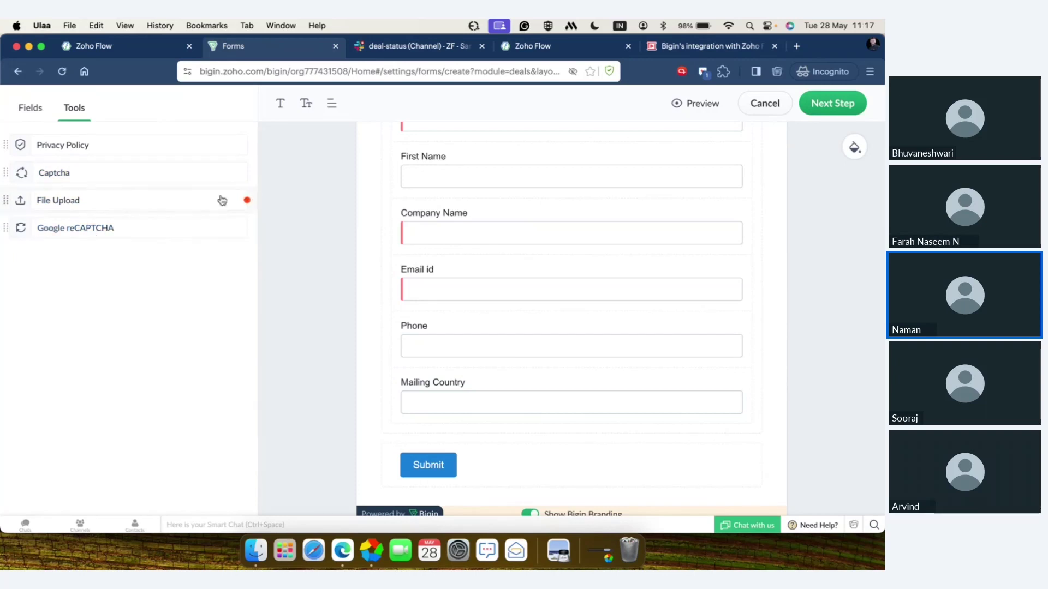
mouse_move(246, 200)
scroll(300, 260, down, 2)
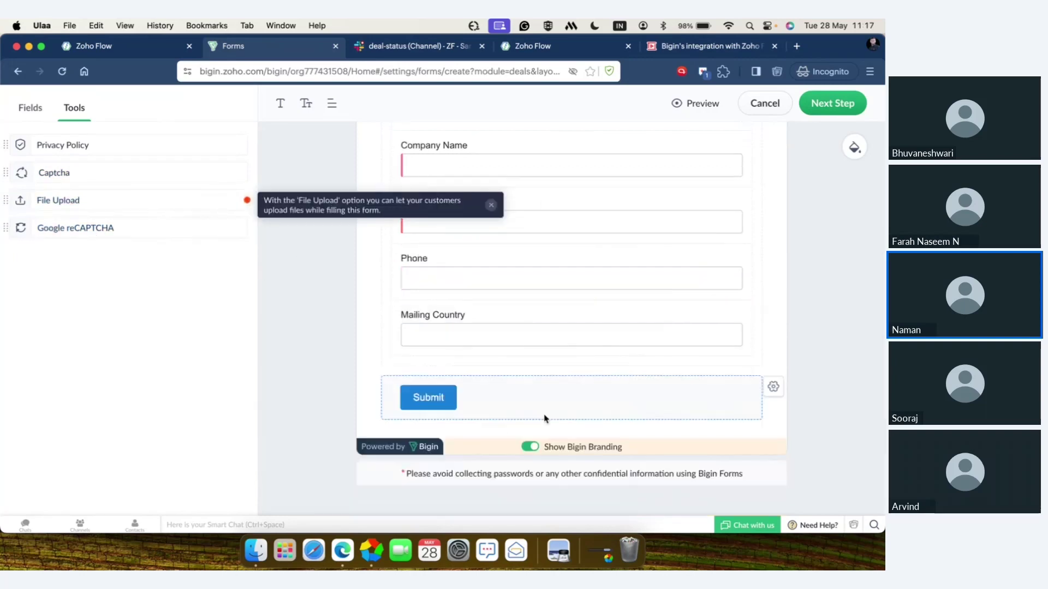
click(775, 387)
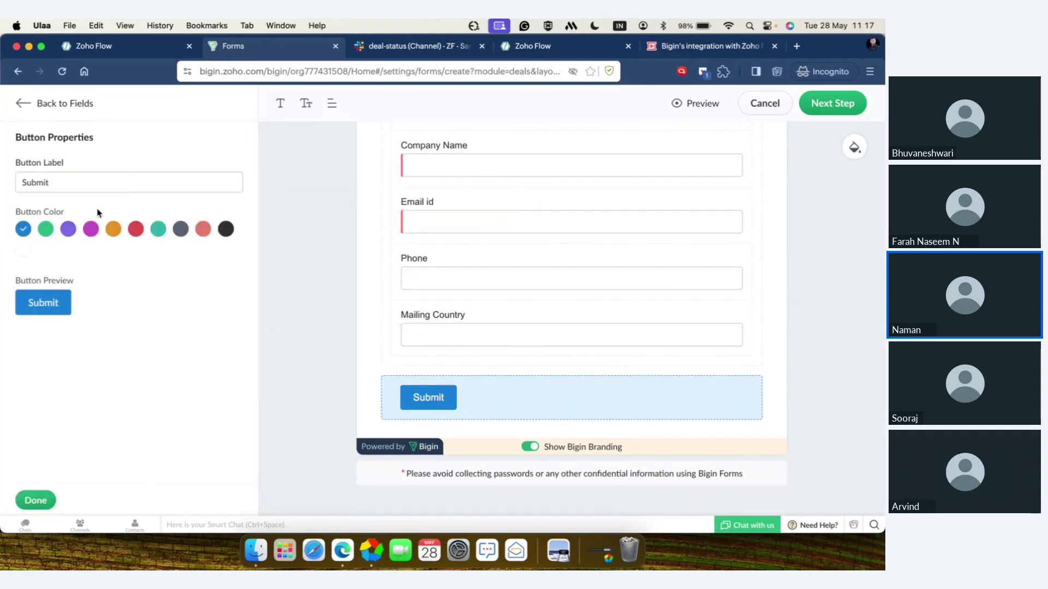
click(83, 184)
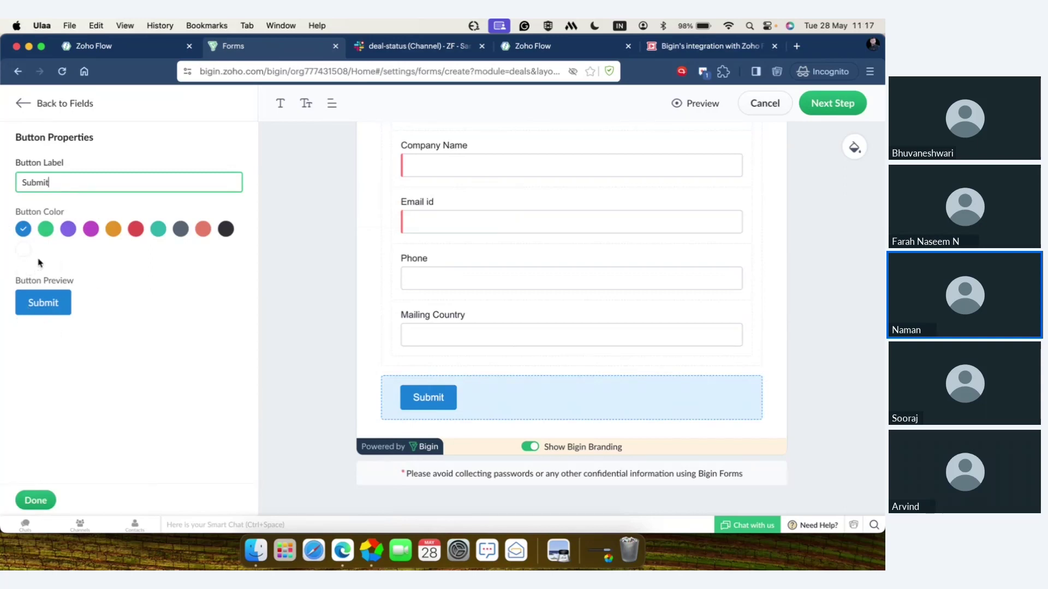
click(46, 501)
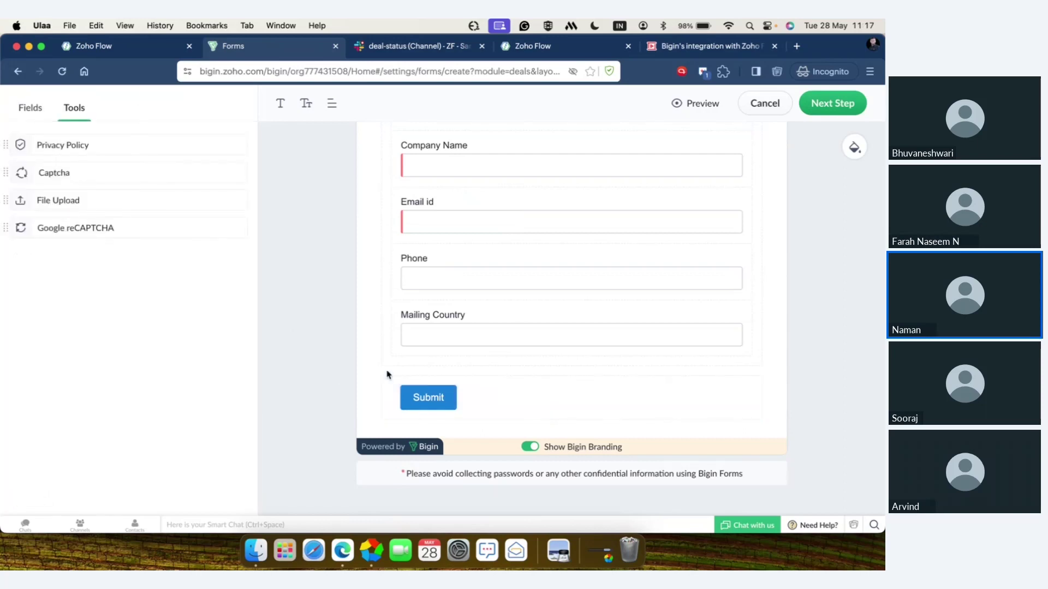
click(535, 449)
click(535, 449)
scroll(535, 449, up, 4)
click(706, 105)
click(441, 102)
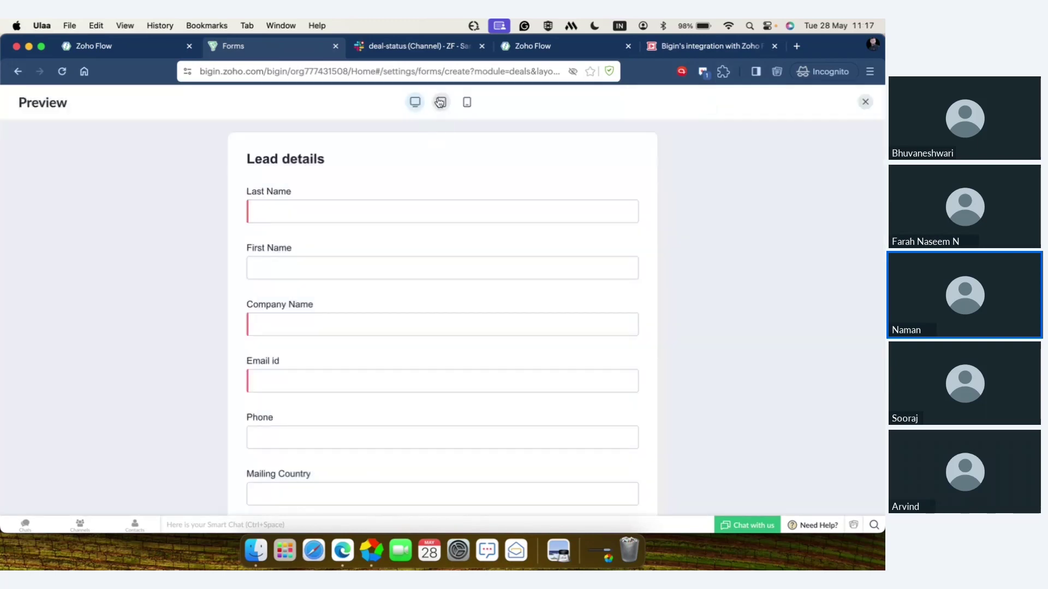
click(467, 103)
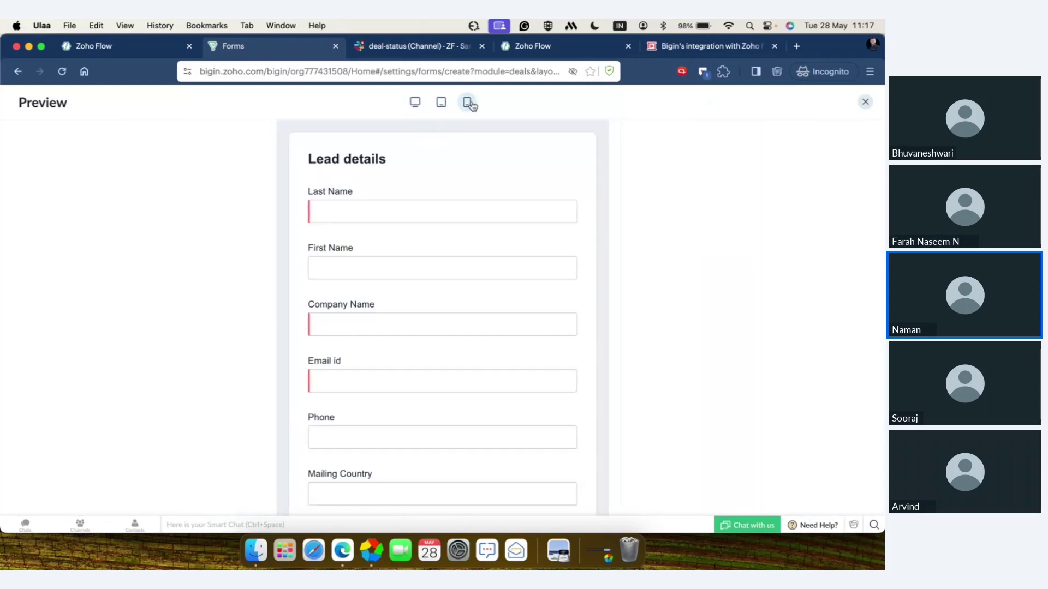
click(415, 102)
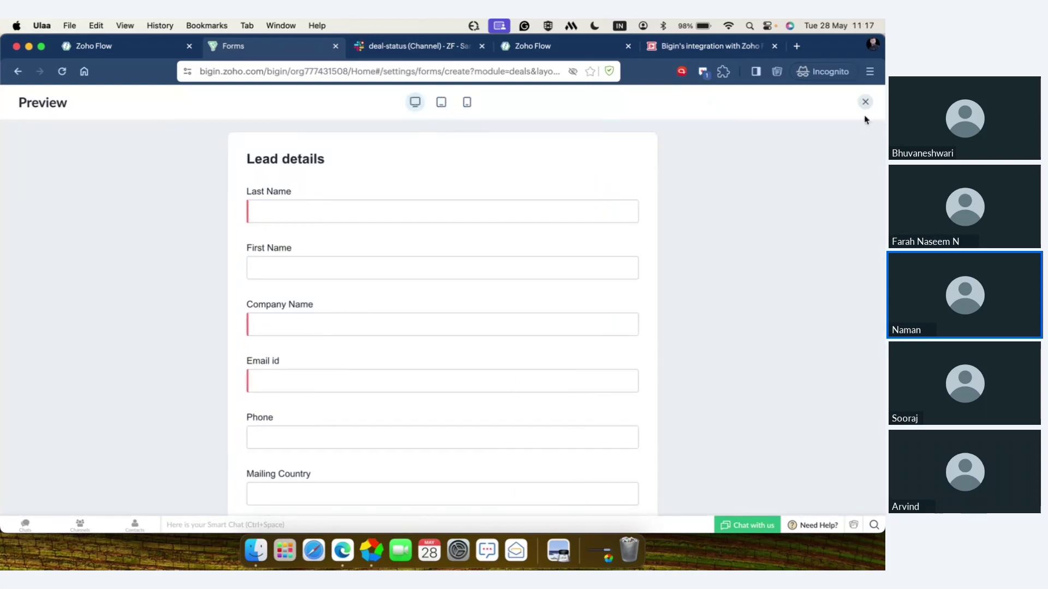
click(865, 102)
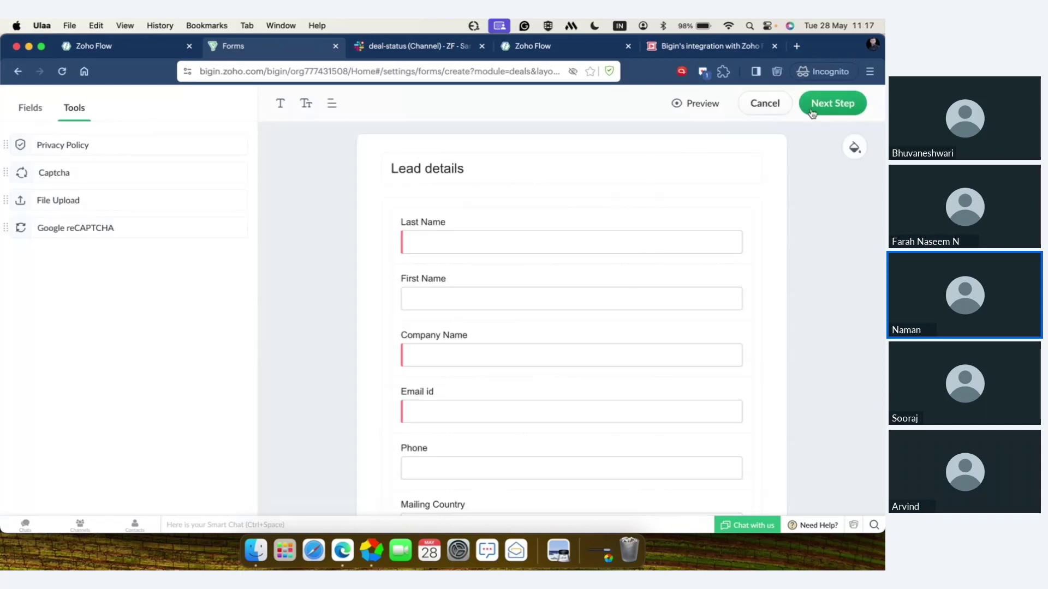
click(824, 109)
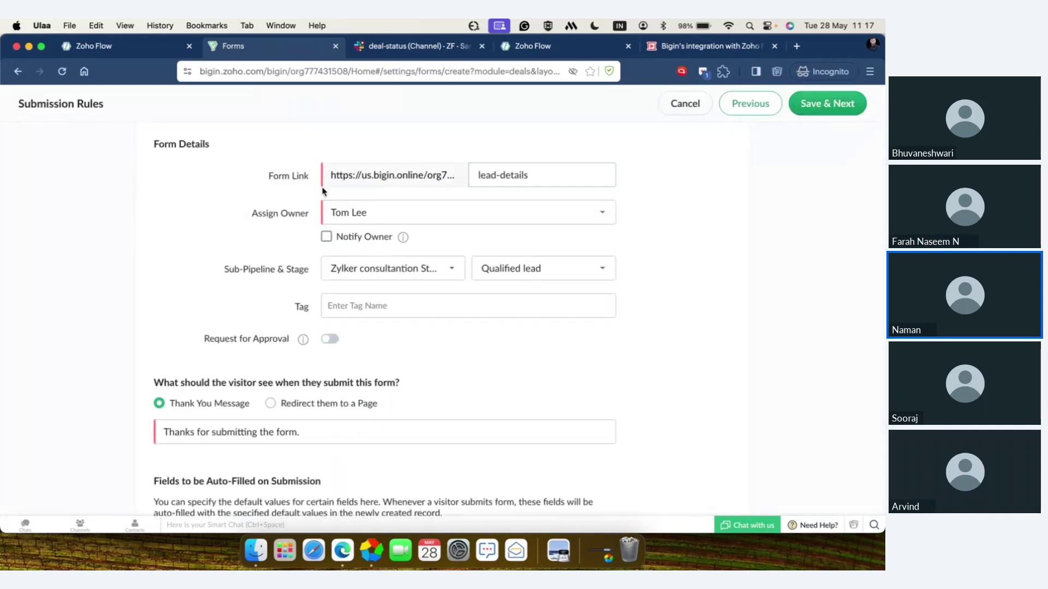
- Keep the lead-details form link, the default owner and the Qualified lead stage, then save the form
click(538, 175)
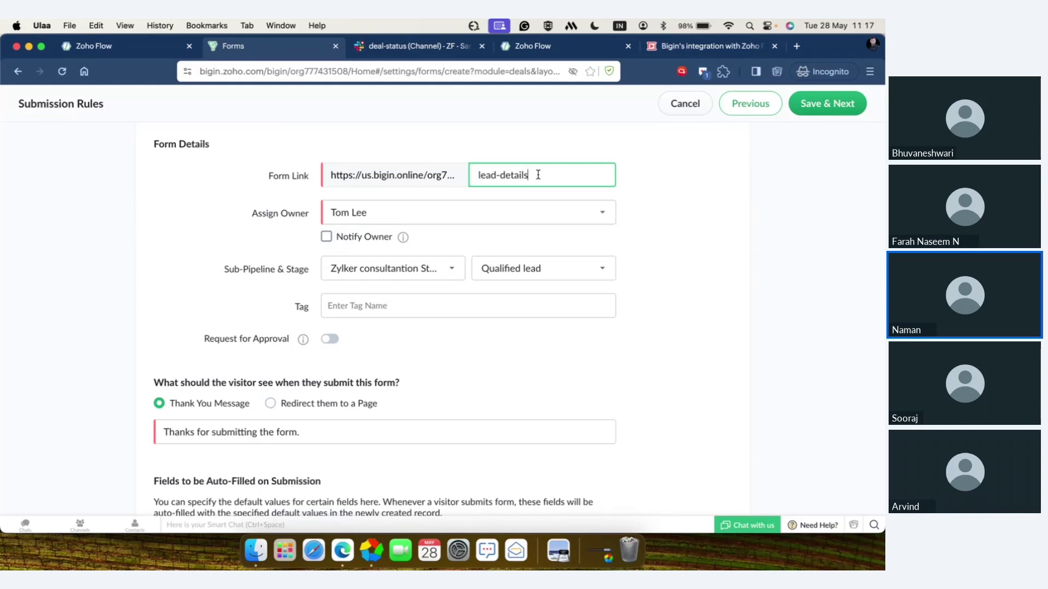
click(503, 212)
scroll(491, 343, down, 5)
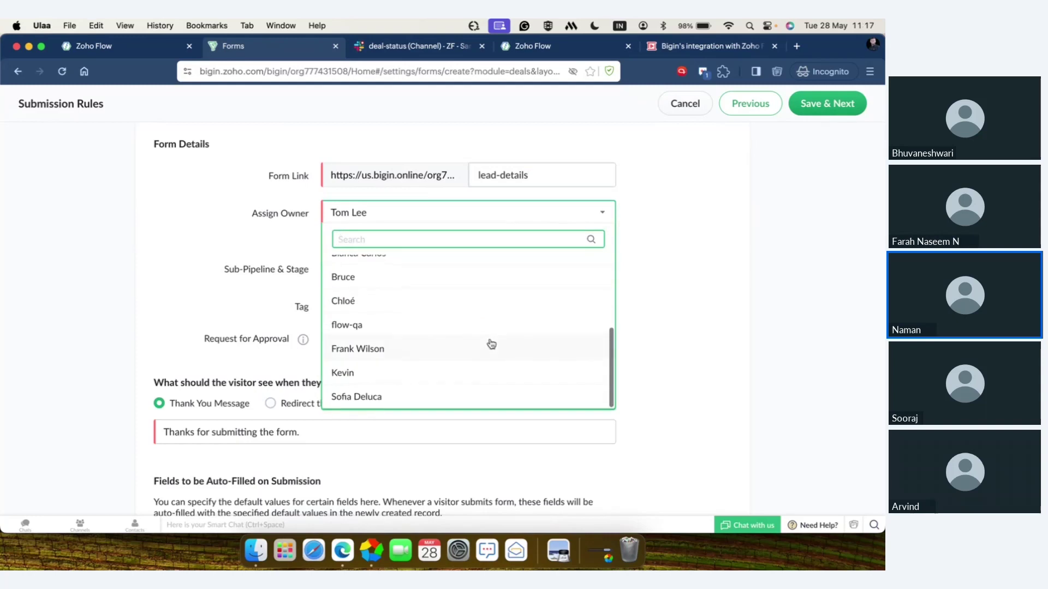
scroll(491, 344, up, 5)
scroll(491, 344, up, 1)
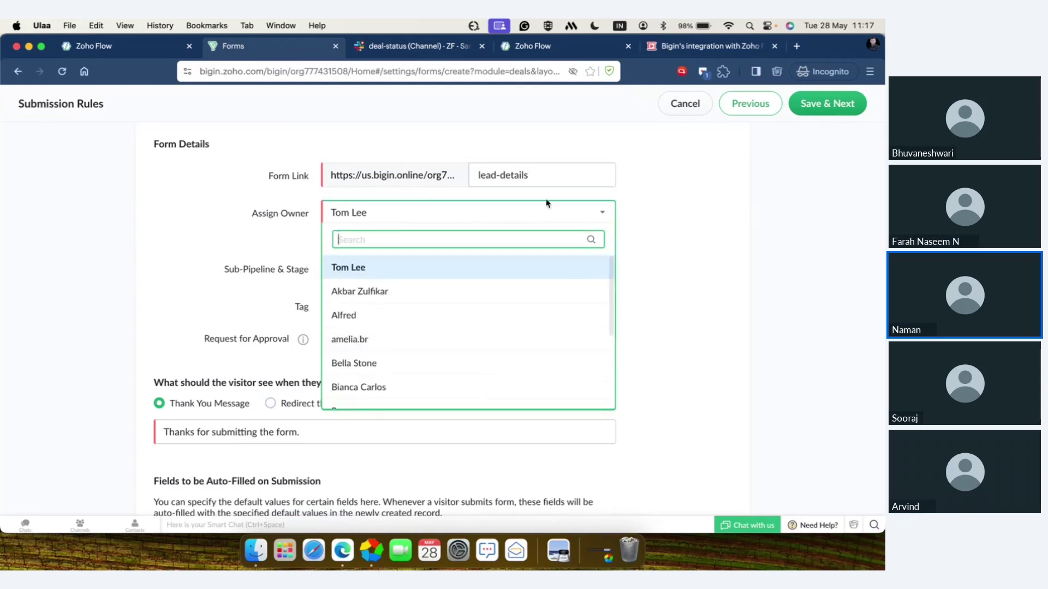
click(546, 212)
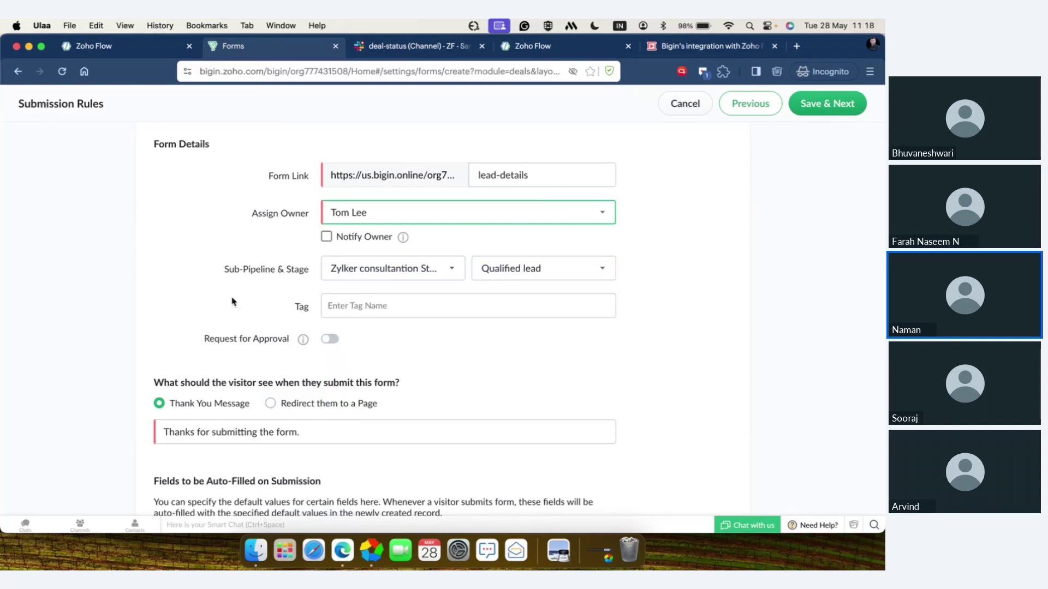
scroll(233, 301, down, 2)
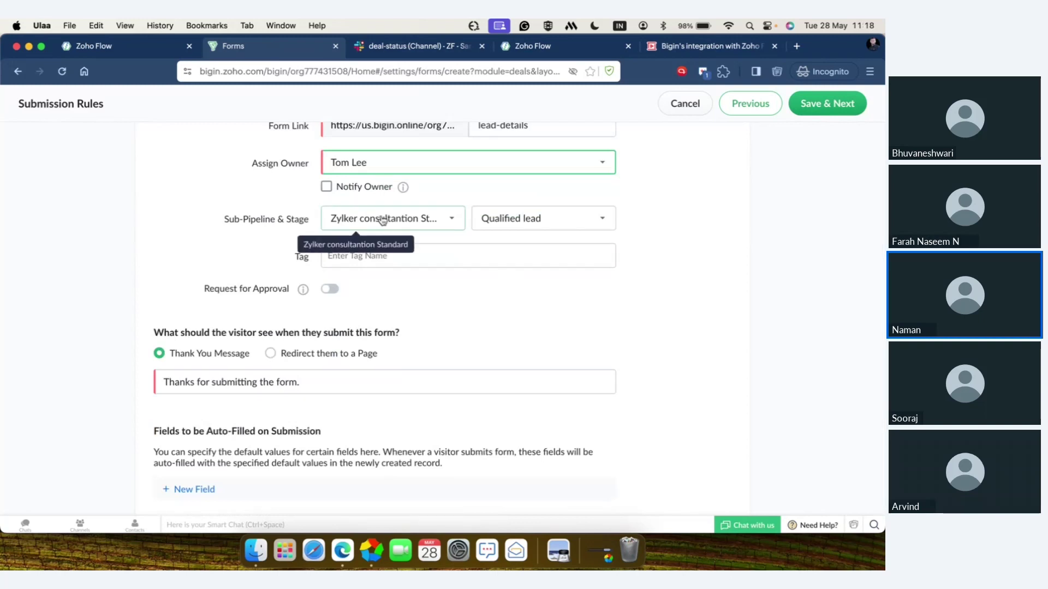
click(543, 223)
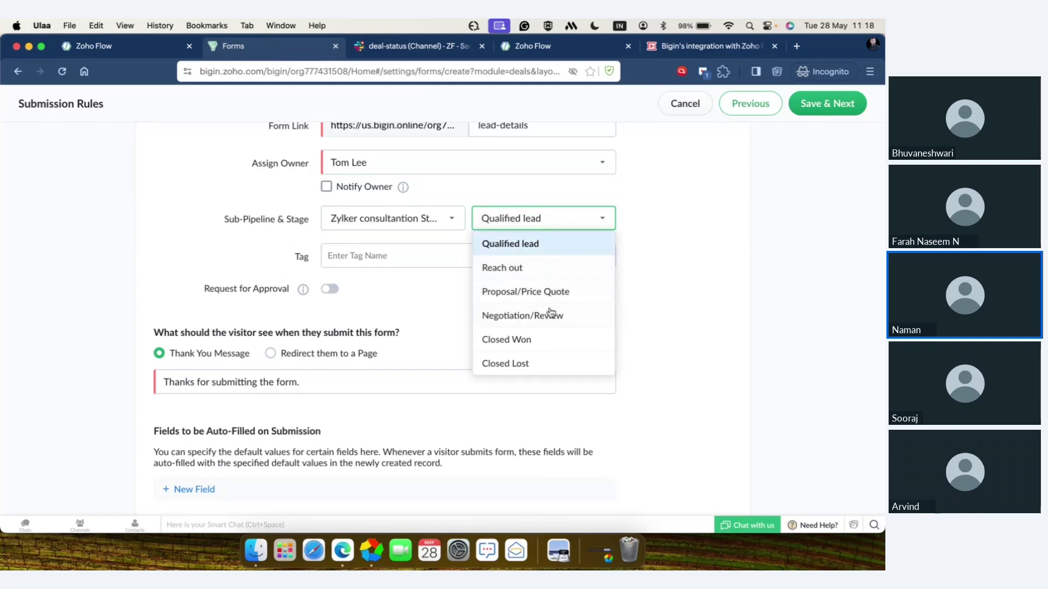
click(565, 221)
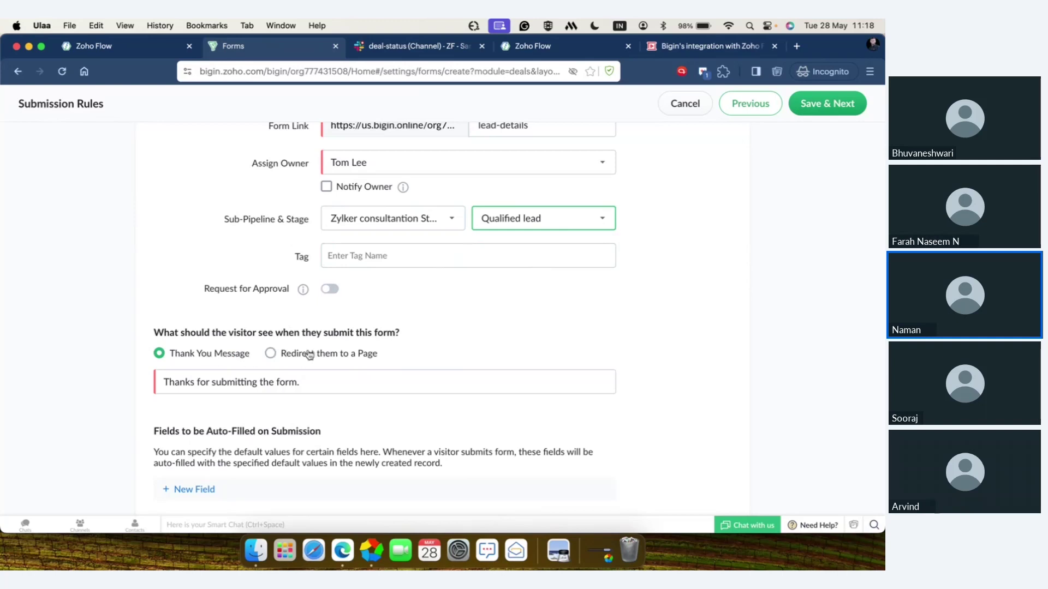
scroll(310, 355, up, 2)
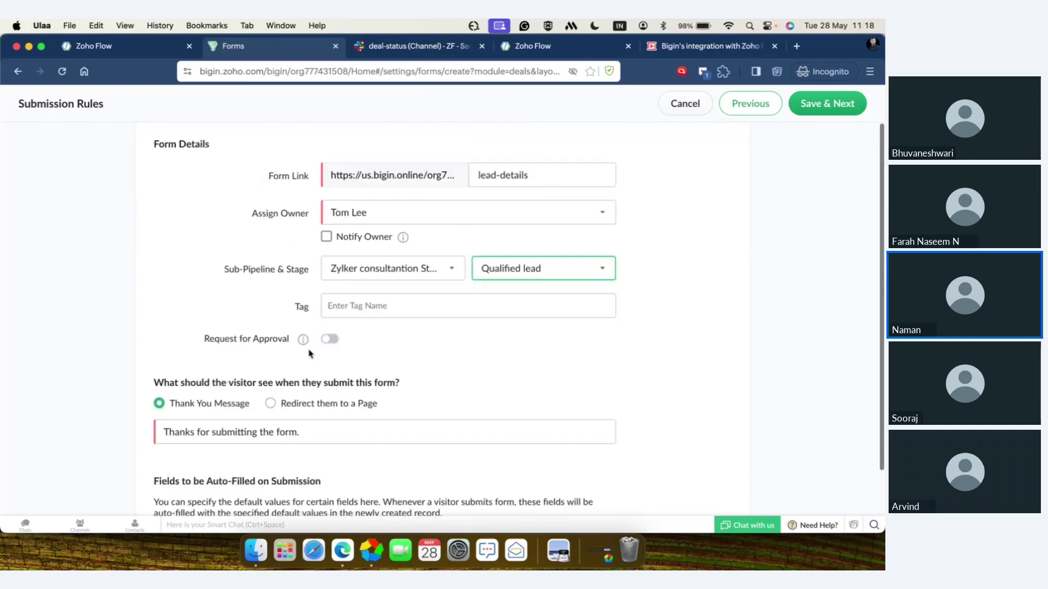
click(837, 103)
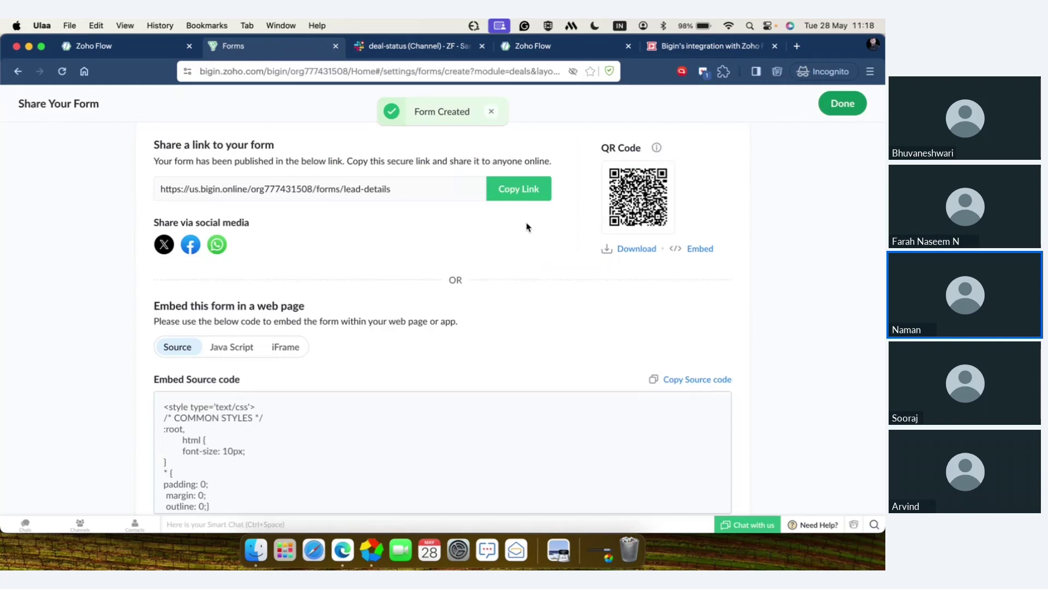
- Copy the form's public link and load it in a new private browser tab
click(526, 187)
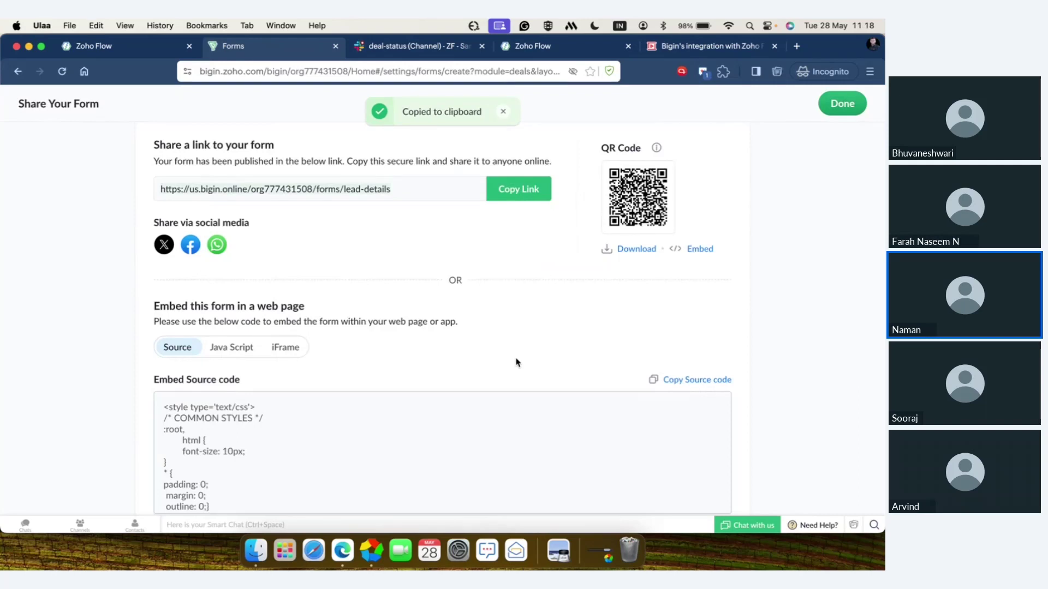
scroll(516, 362, down, 3)
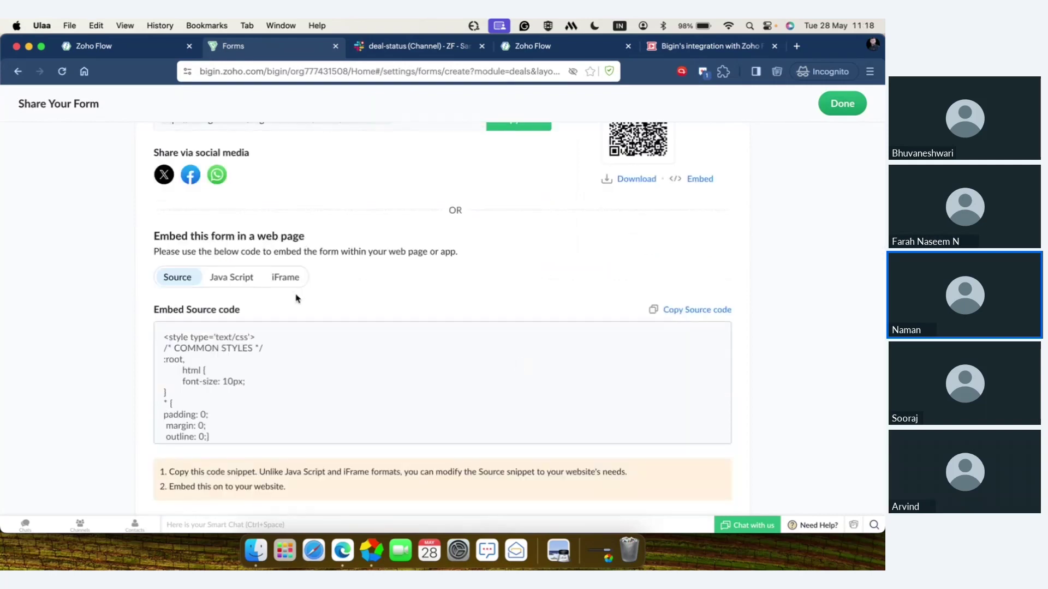
click(796, 46)
key(super+v)
key(Return)
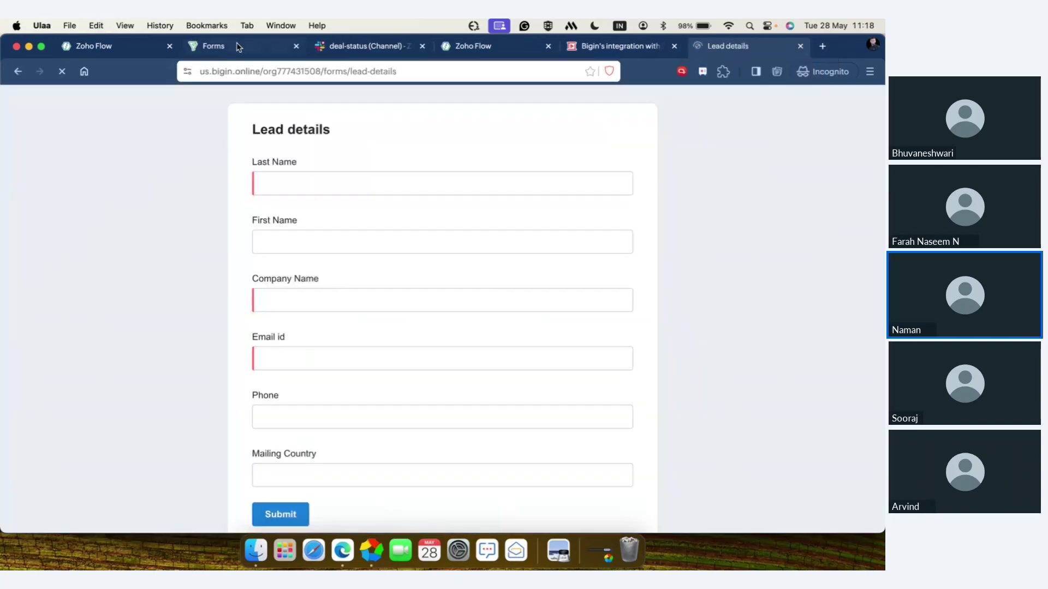
- Finish sharing with Done, visit the deals pipeline, then switch to the live Lead details form
click(238, 47)
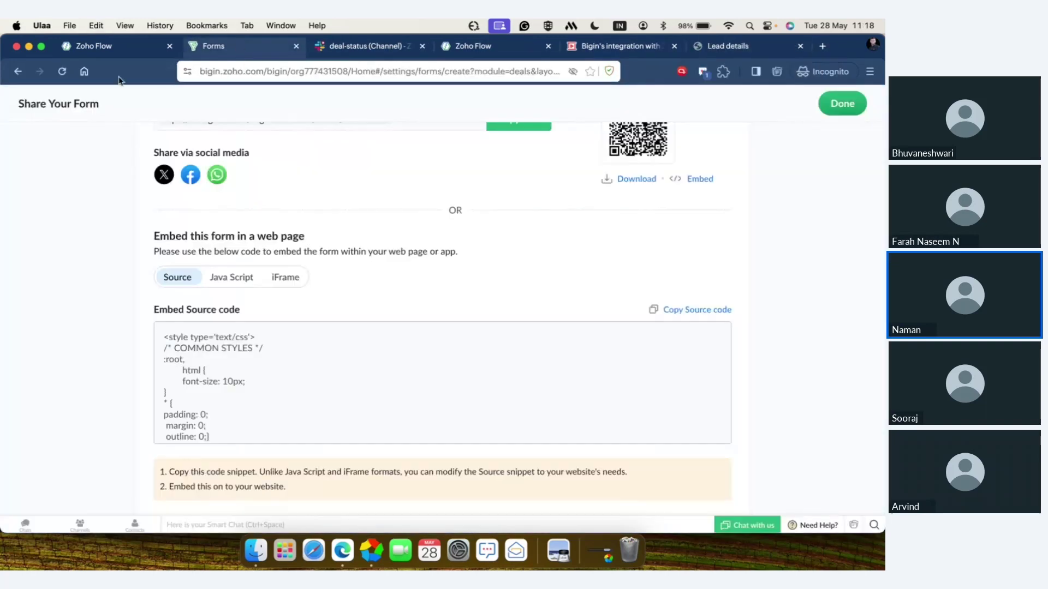
scroll(869, 145, up, 3)
click(842, 103)
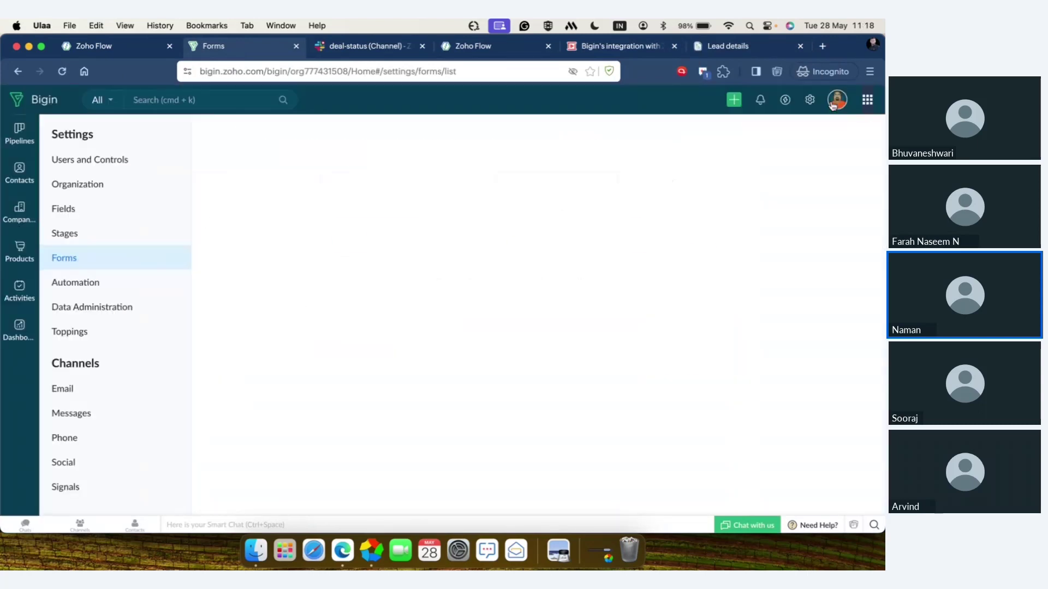
click(22, 131)
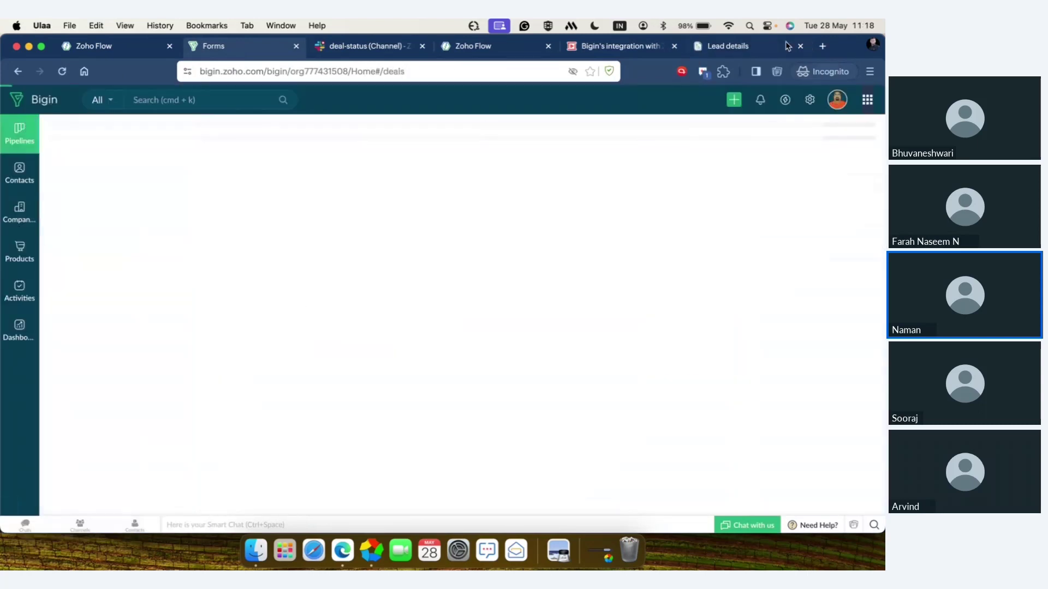
click(745, 50)
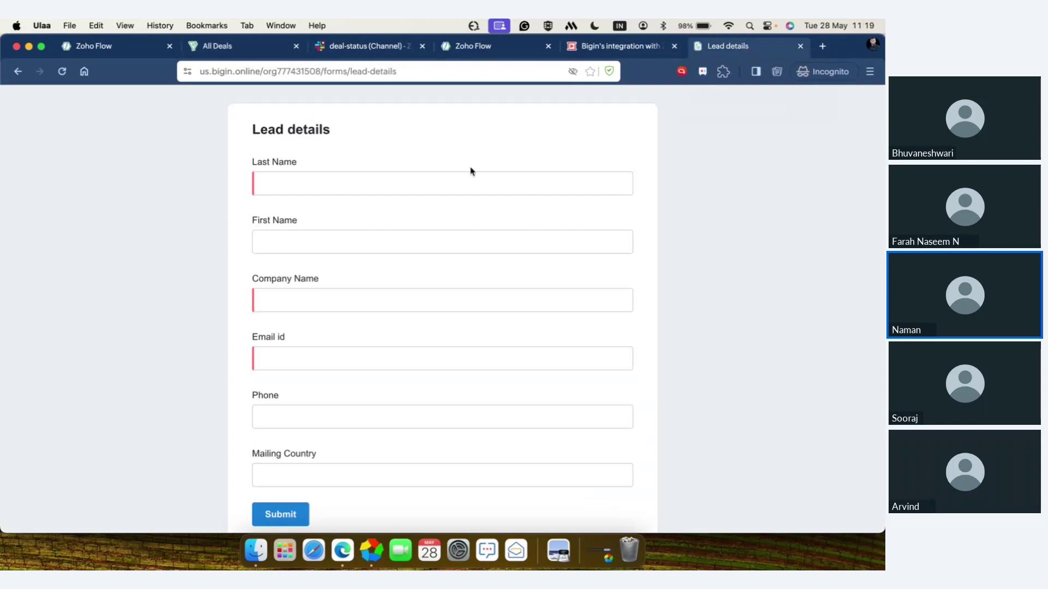
- Submit the form with the lead's last and first name, company 'Zavk's cars' and e-mail, then return to deals
click(450, 186)
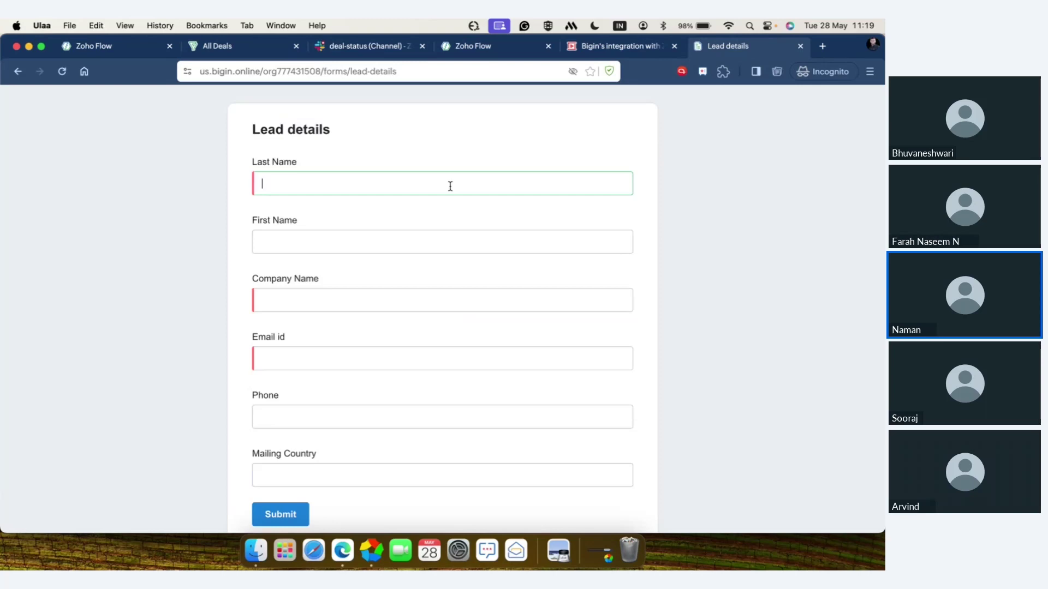
click(445, 242)
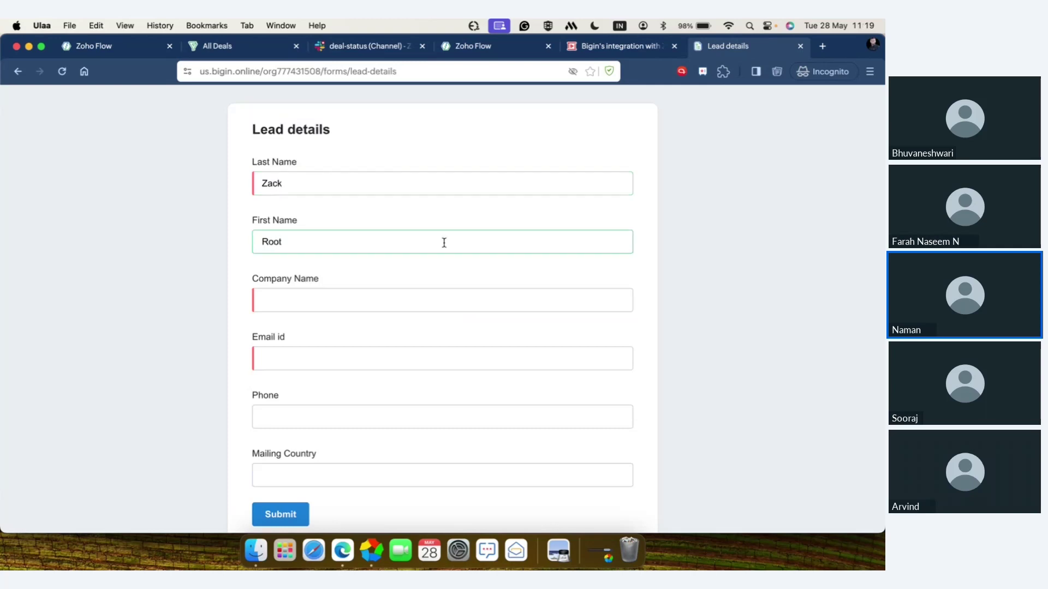
click(452, 302)
text(Zav)
text(k)
text('s c)
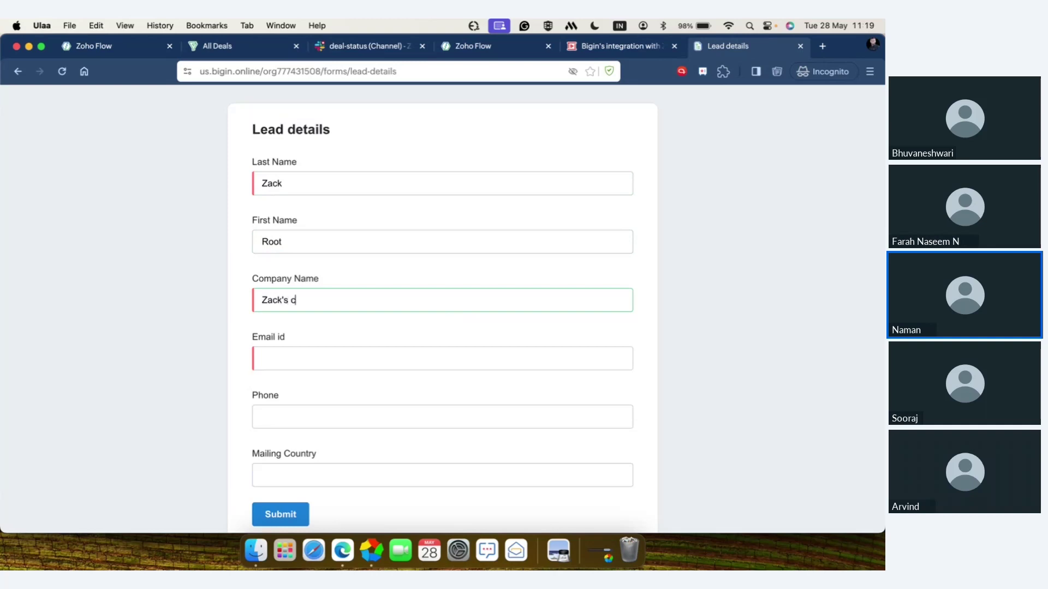
text(ars)
click(445, 365)
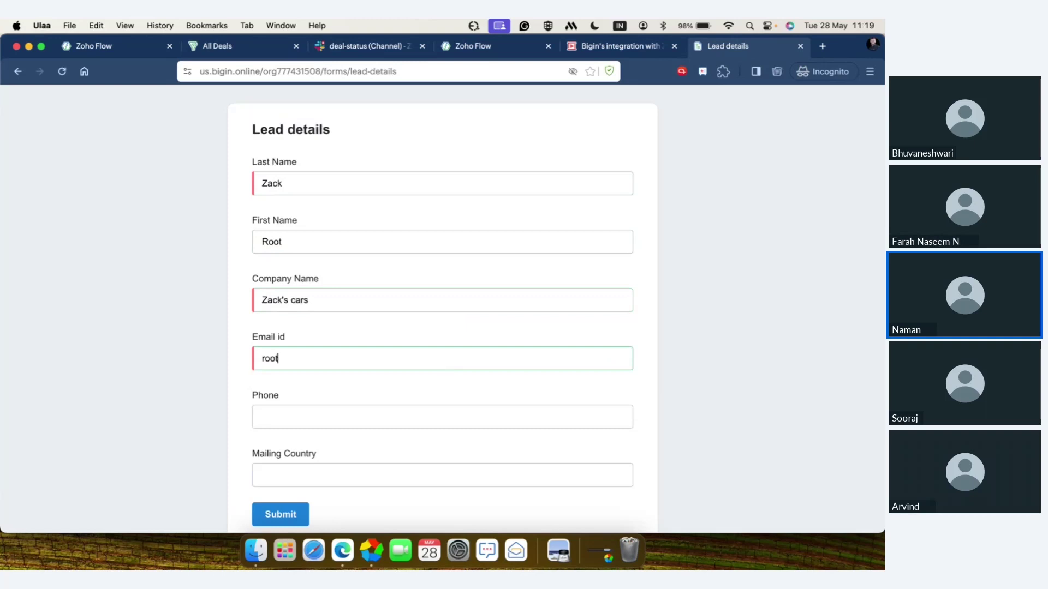
scroll(441, 305, down, 1)
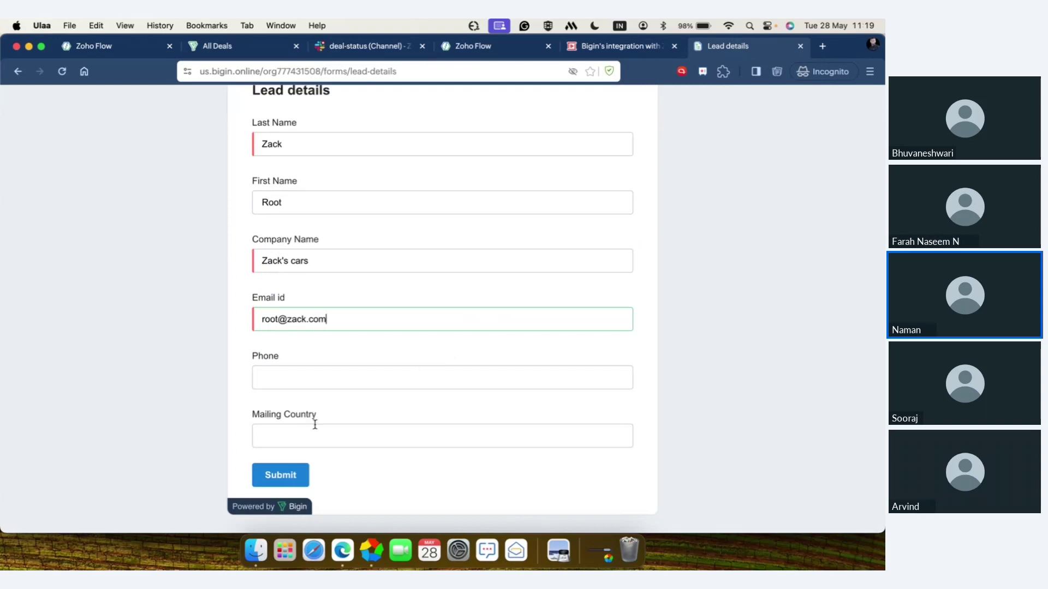
click(292, 476)
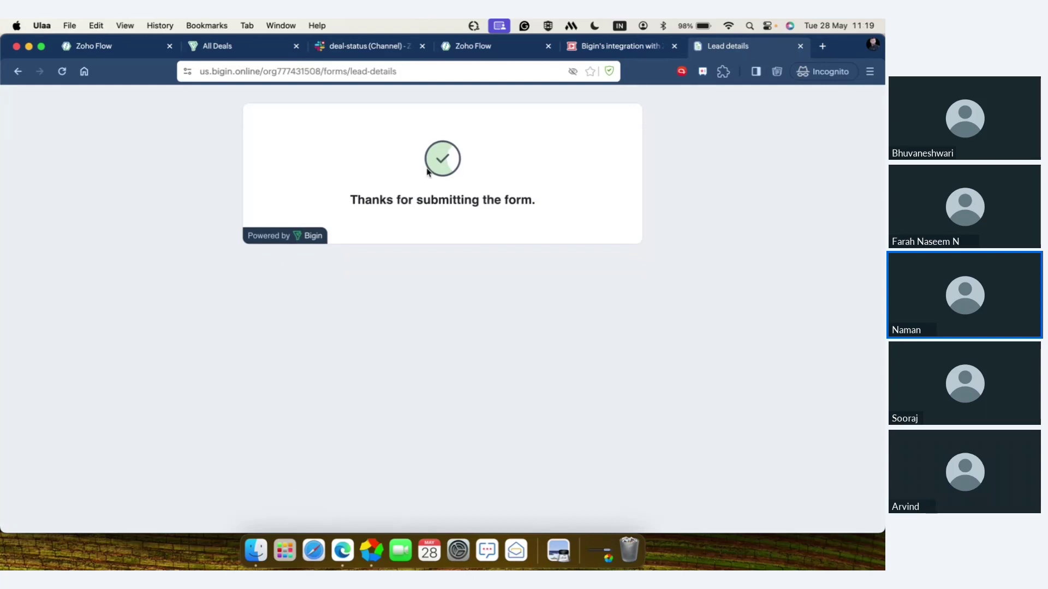
click(228, 49)
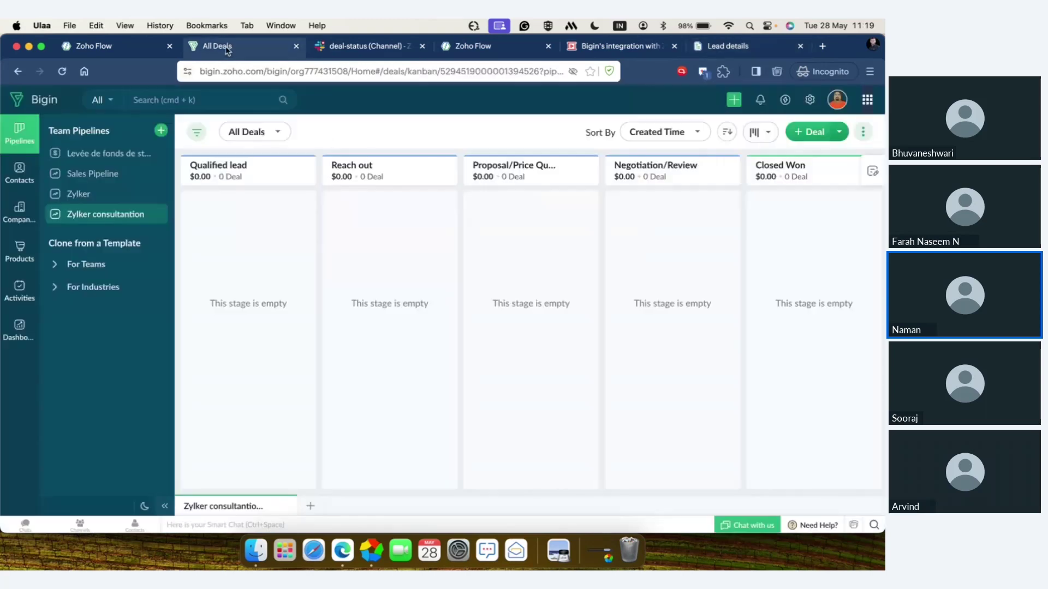
- Reload the deals board to reveal the Zack's cars deal, then open Settings
click(61, 79)
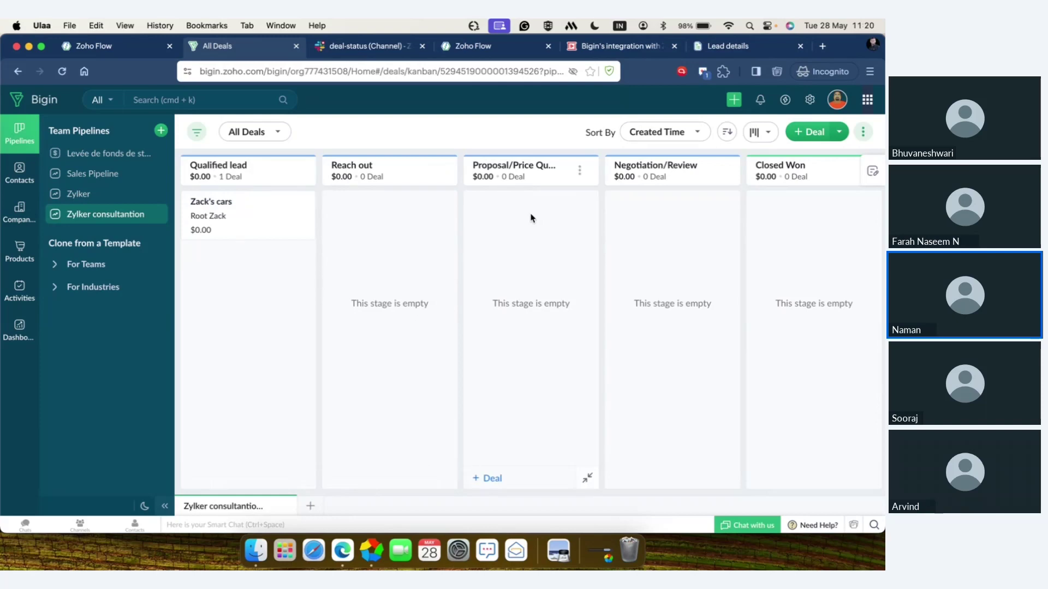
click(809, 100)
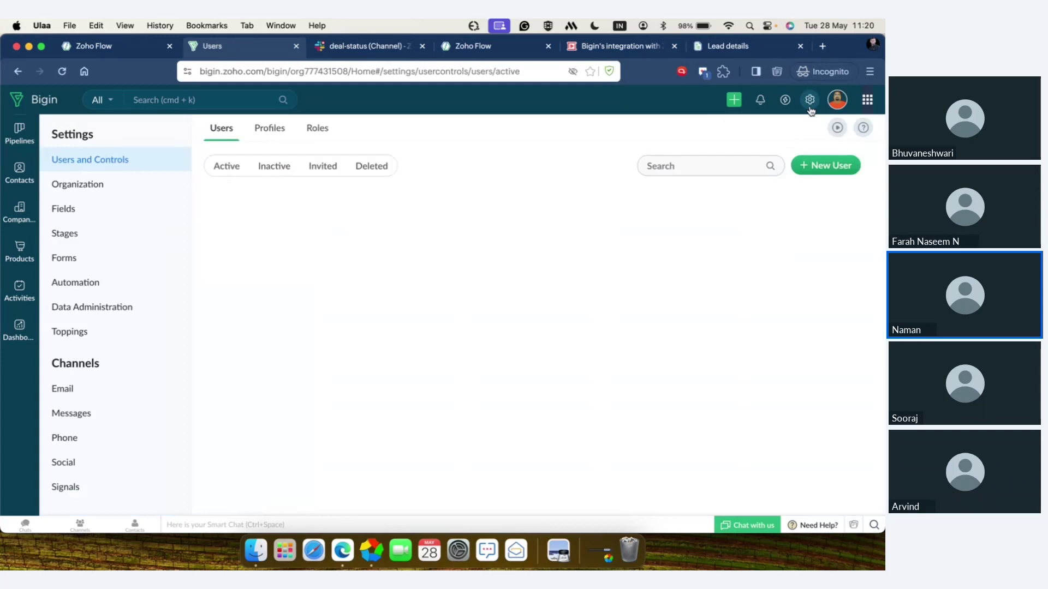
- Go to Automation's Stage Automation rules and begin a new stage automation, listing team pipelines
click(94, 286)
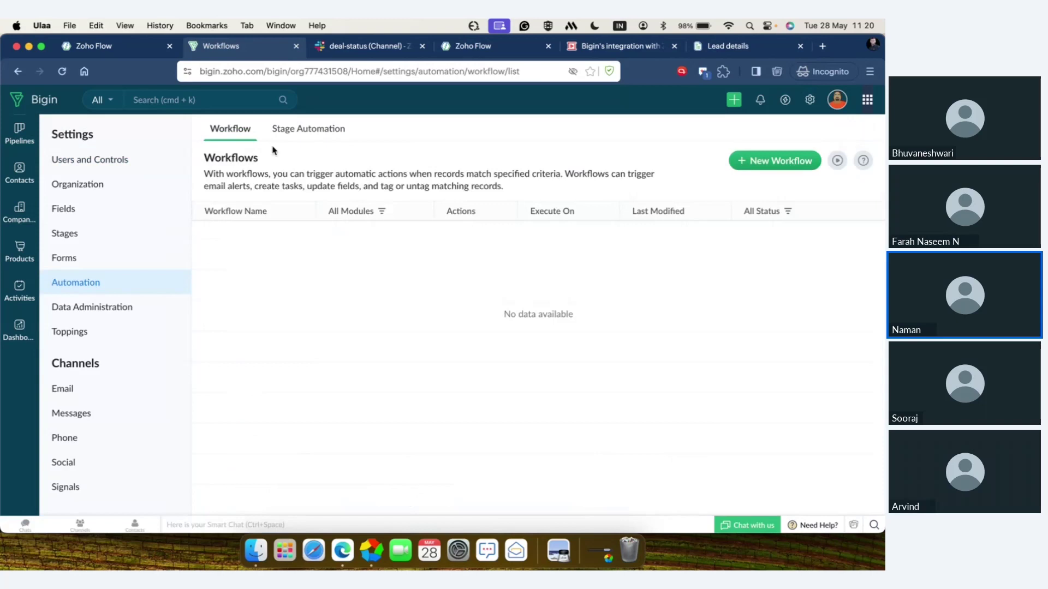
click(307, 130)
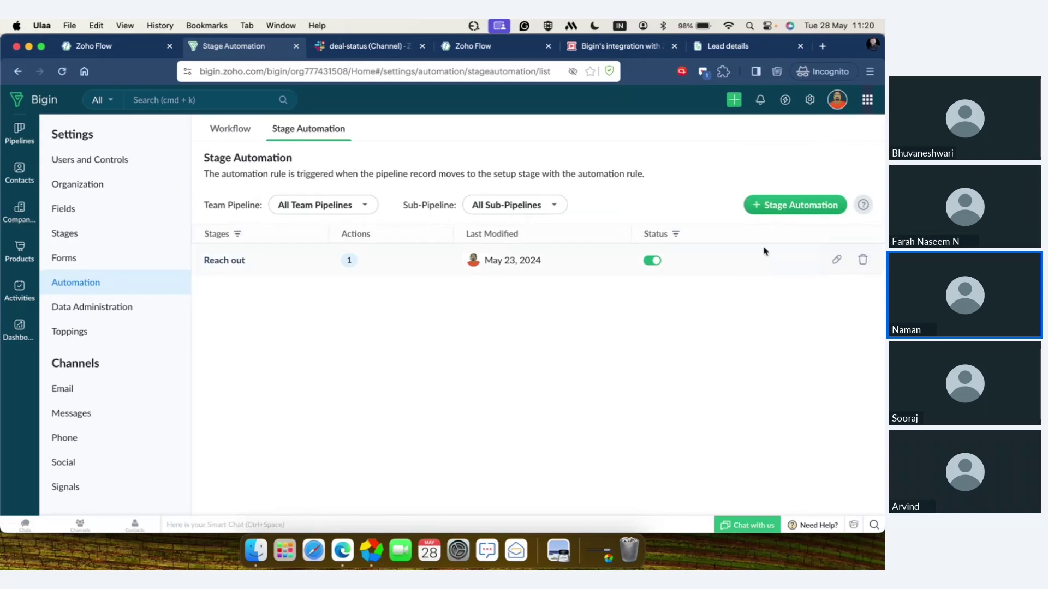
click(786, 210)
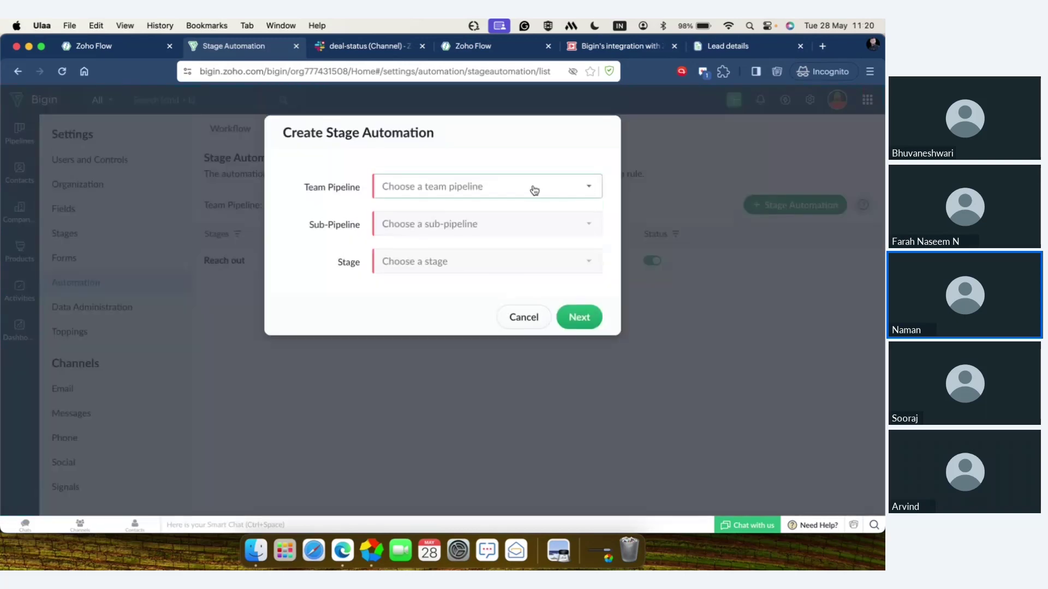
click(532, 188)
- Target the Zylker consultantion pipeline's Proposal/Price Quote stage and continue to the rule
click(492, 281)
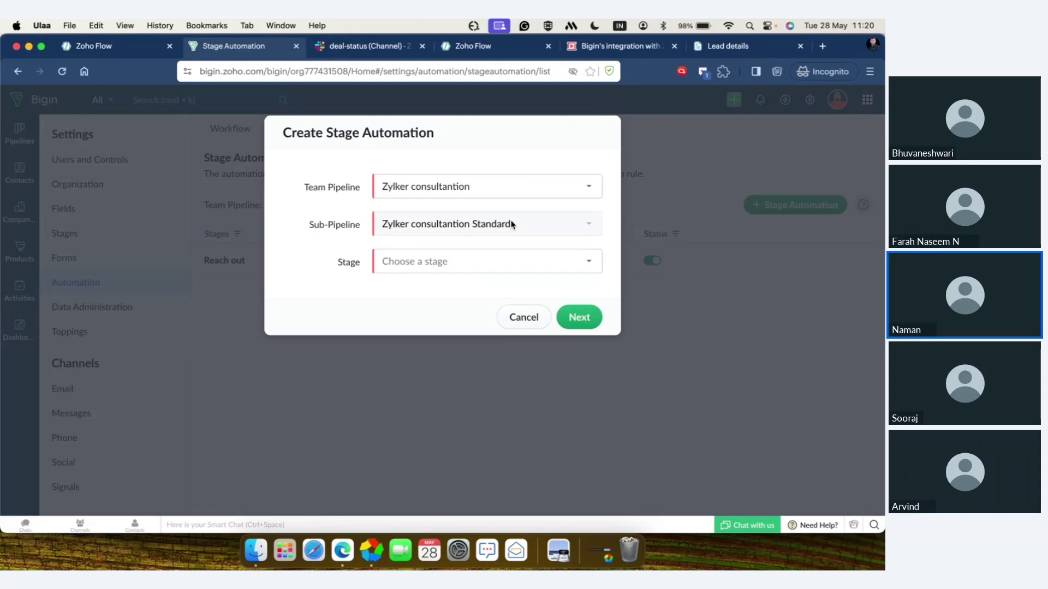
click(505, 262)
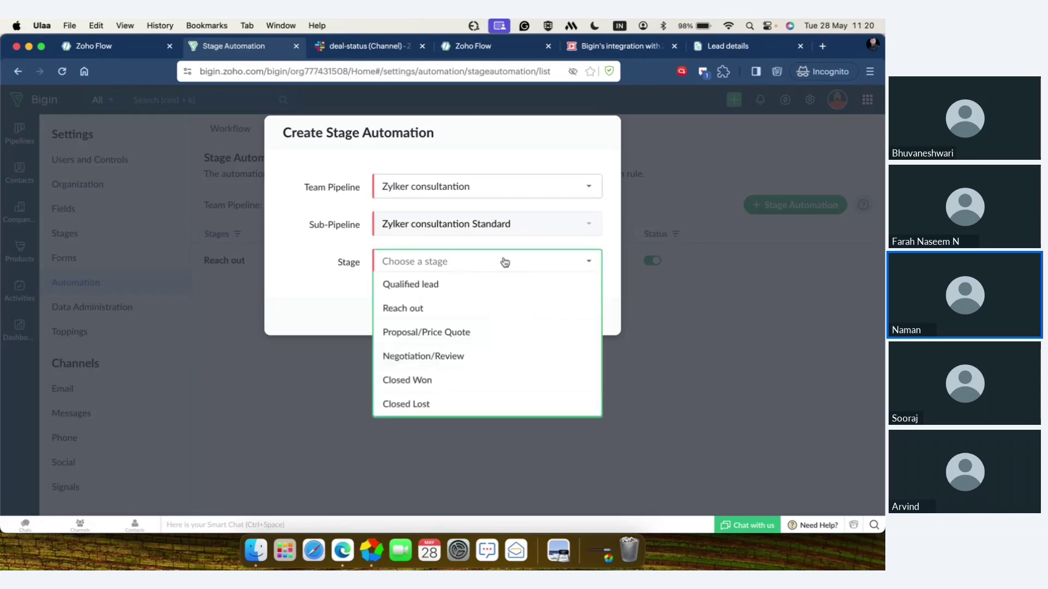
click(490, 333)
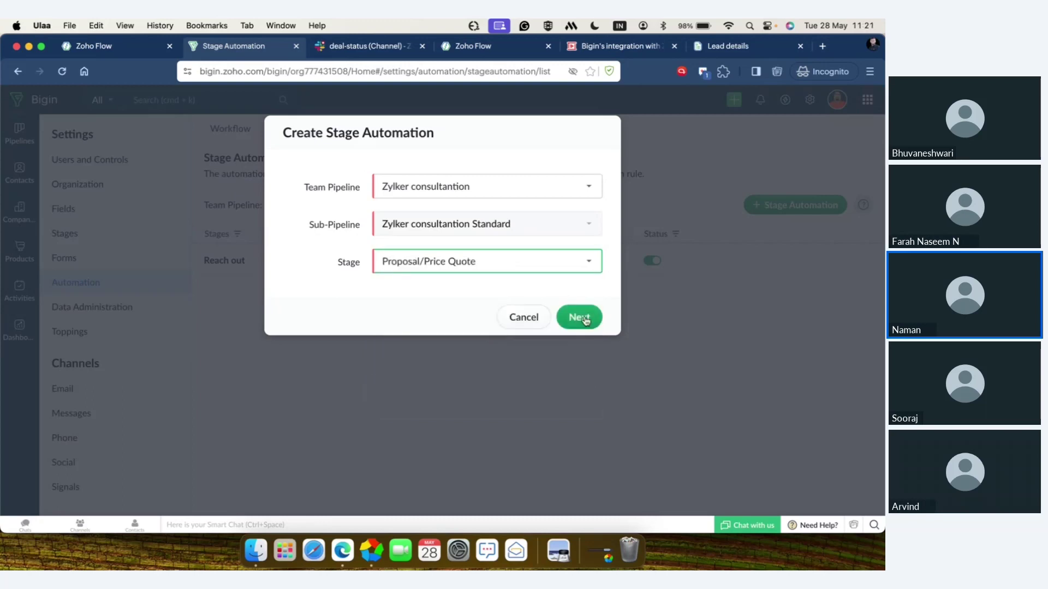
click(585, 320)
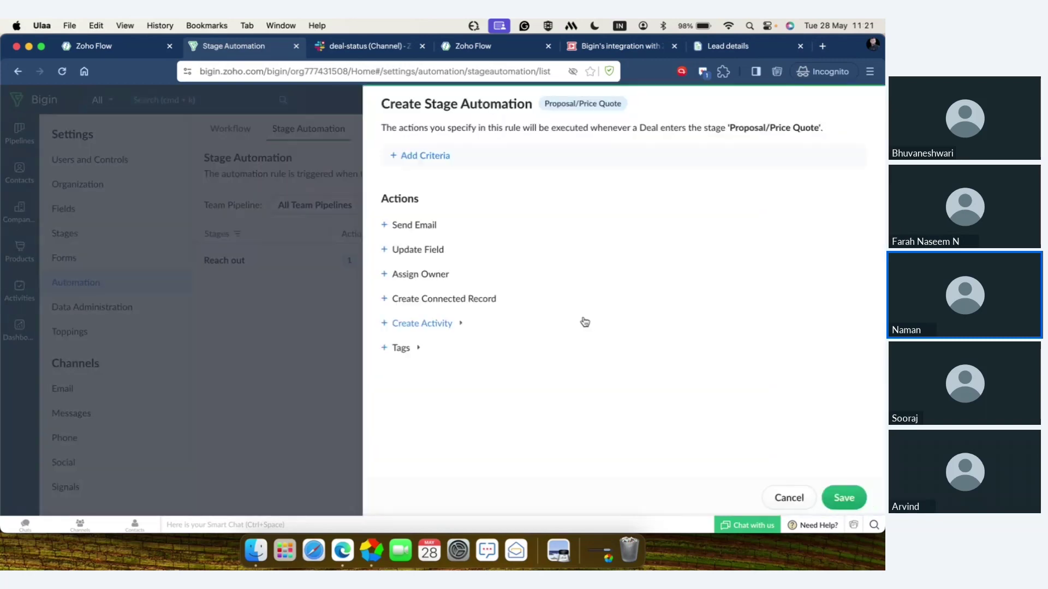
- Add a criteria row, leave its property unchosen, then remove it so the rule has no criteria
click(431, 157)
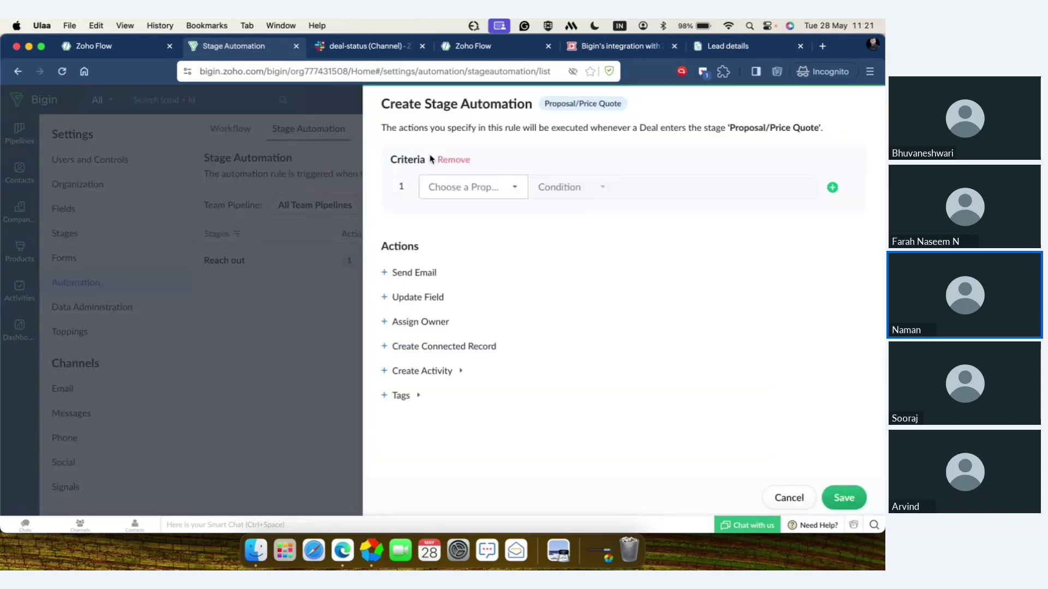
click(450, 188)
scroll(482, 273, down, 3)
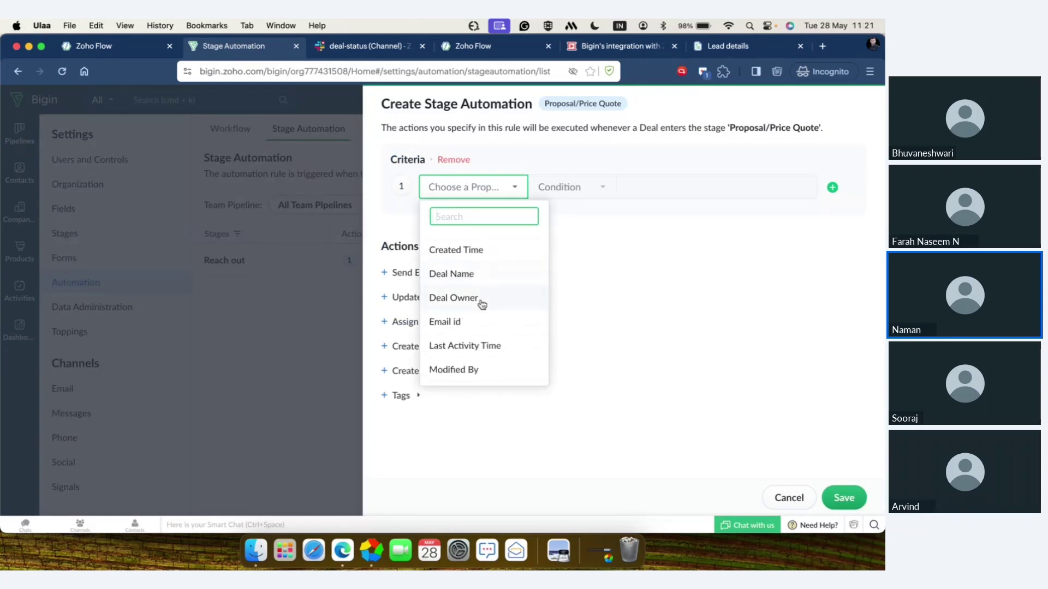
scroll(476, 325, down, 3)
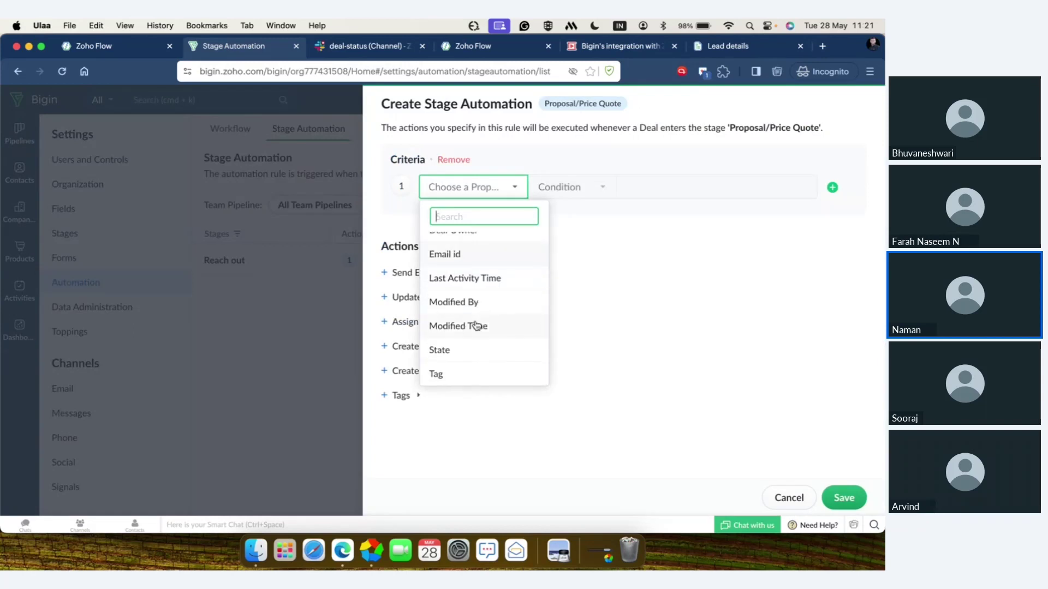
click(573, 210)
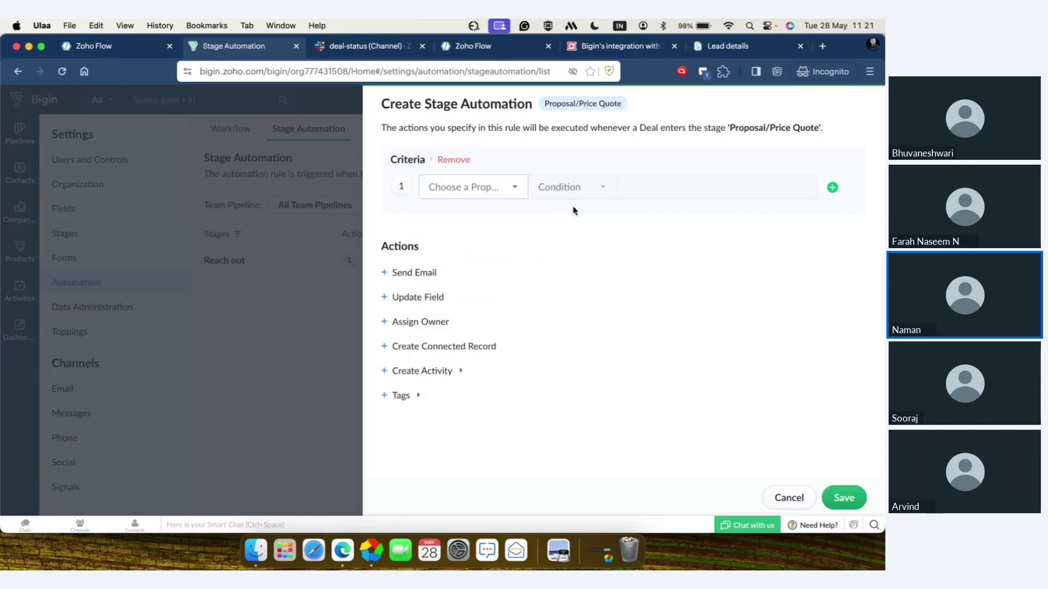
click(441, 162)
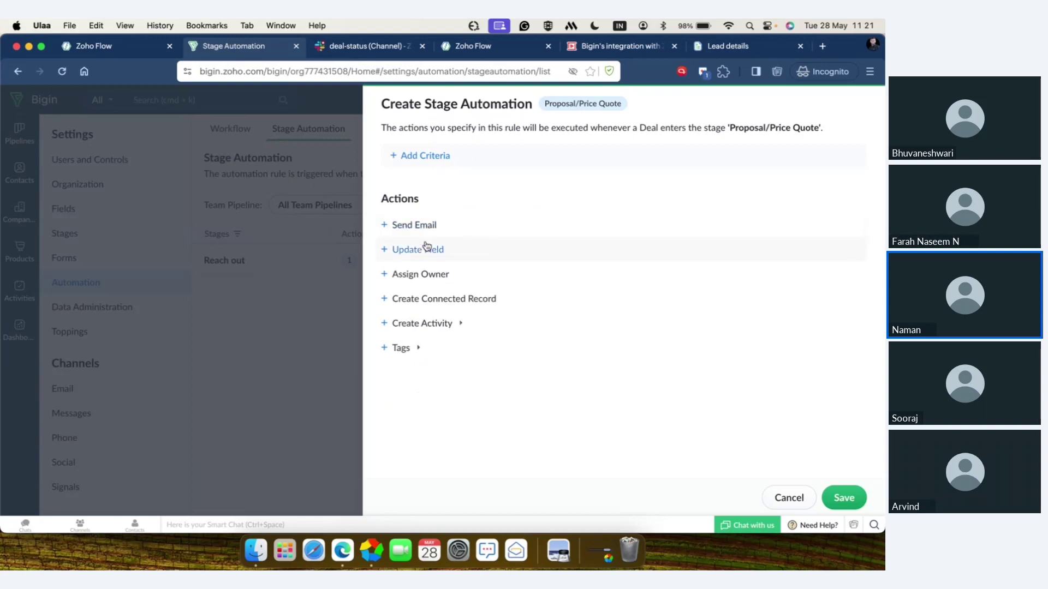
- Add an Assign Owner action delegating to a chosen user, save the rule, and return to the deals board
click(425, 273)
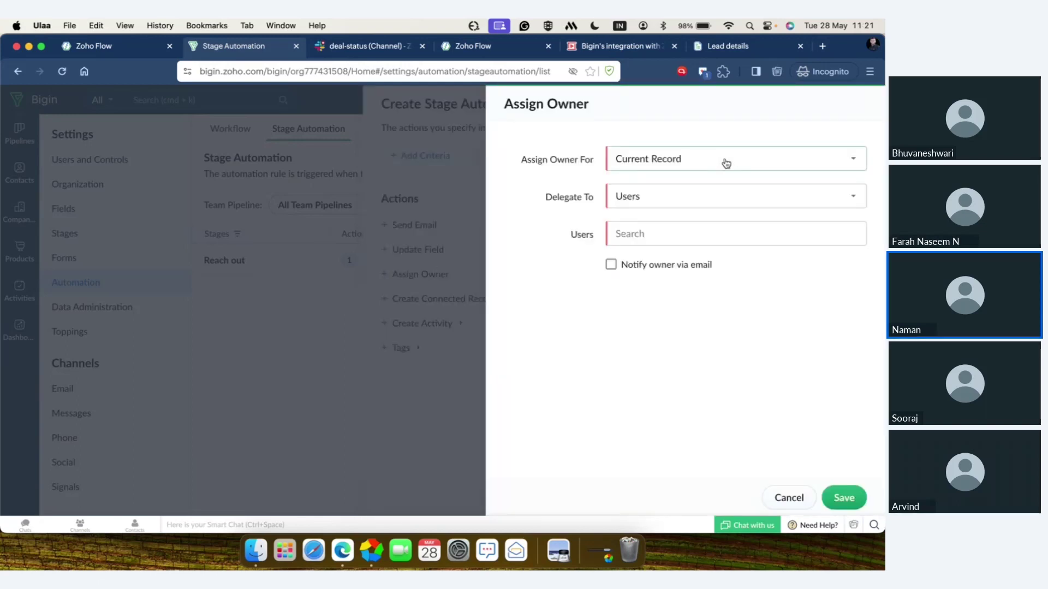
click(710, 203)
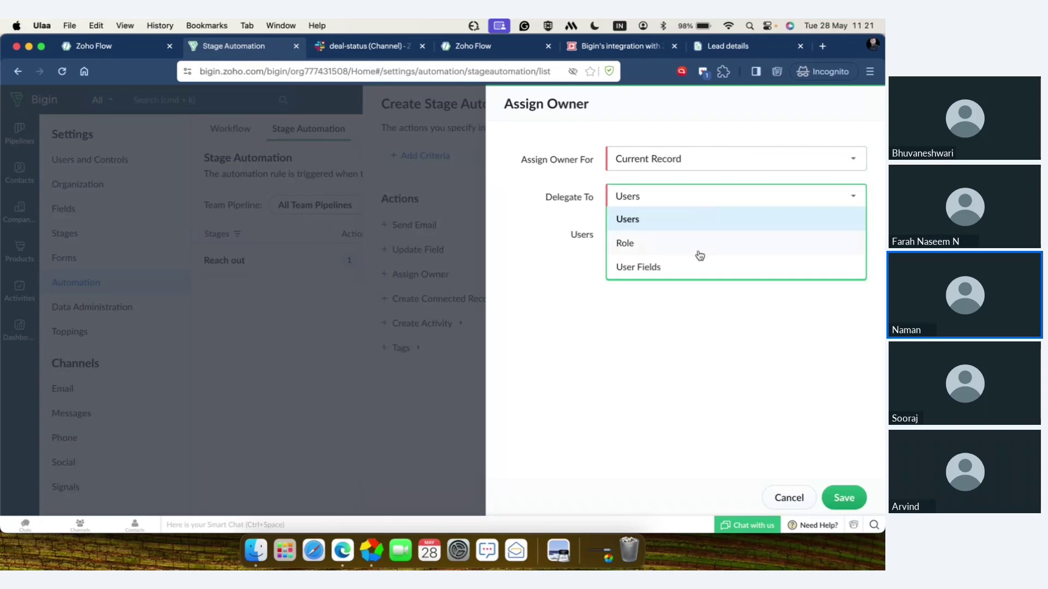
click(693, 225)
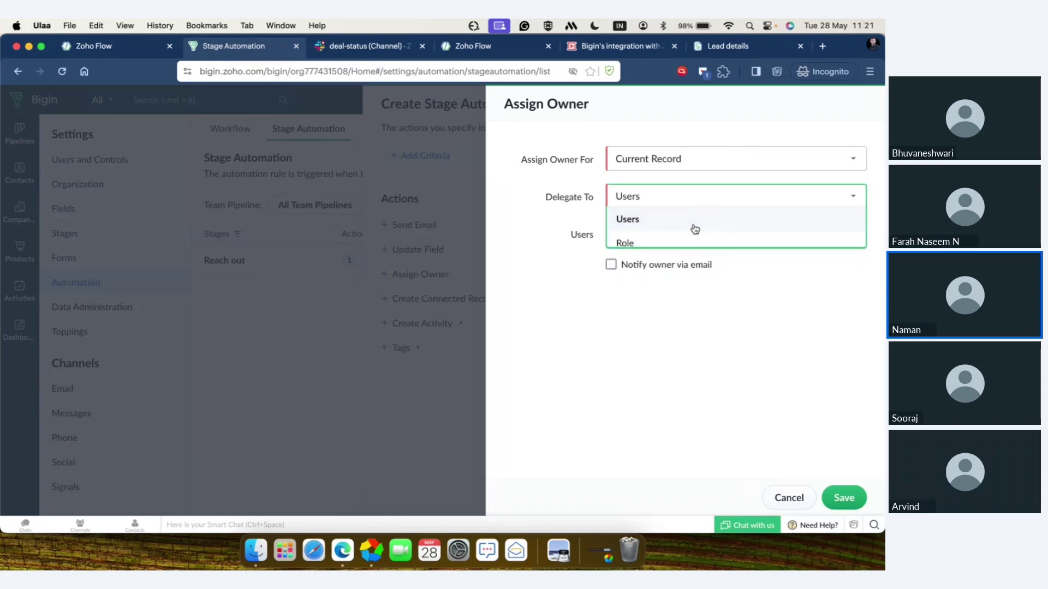
click(691, 236)
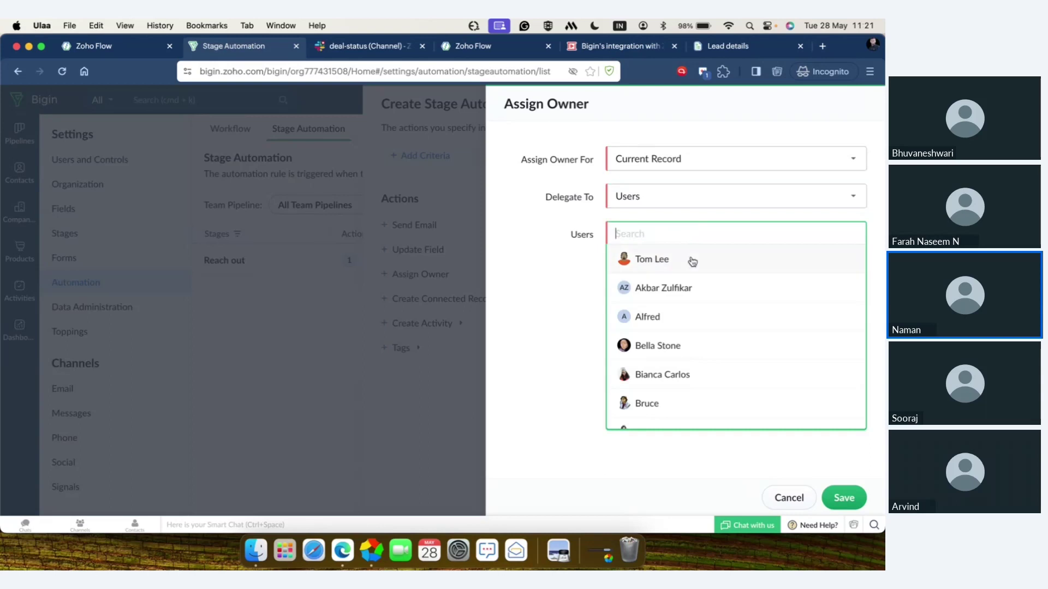
click(672, 349)
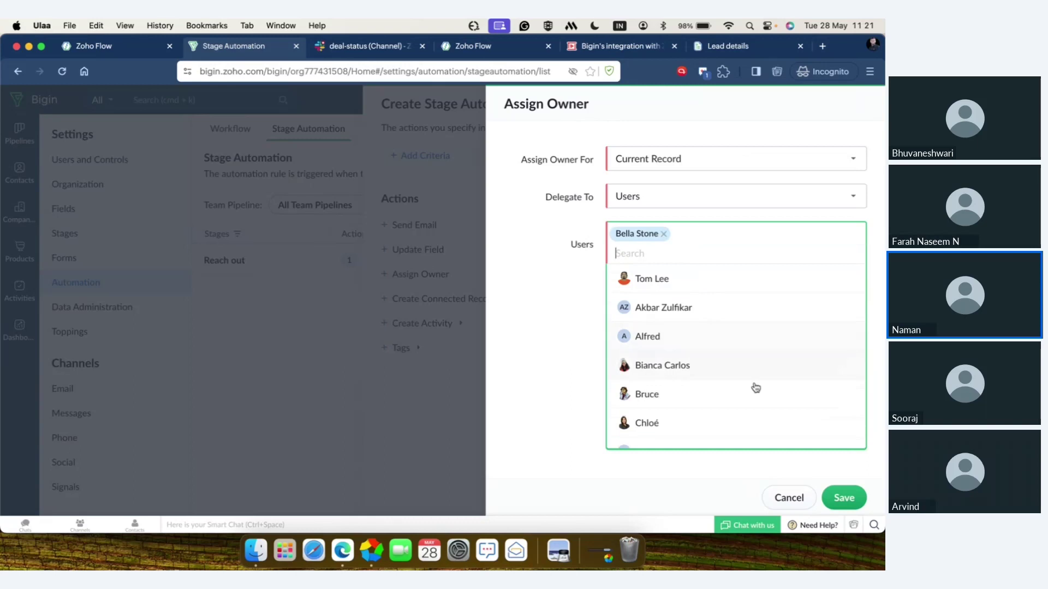
click(844, 498)
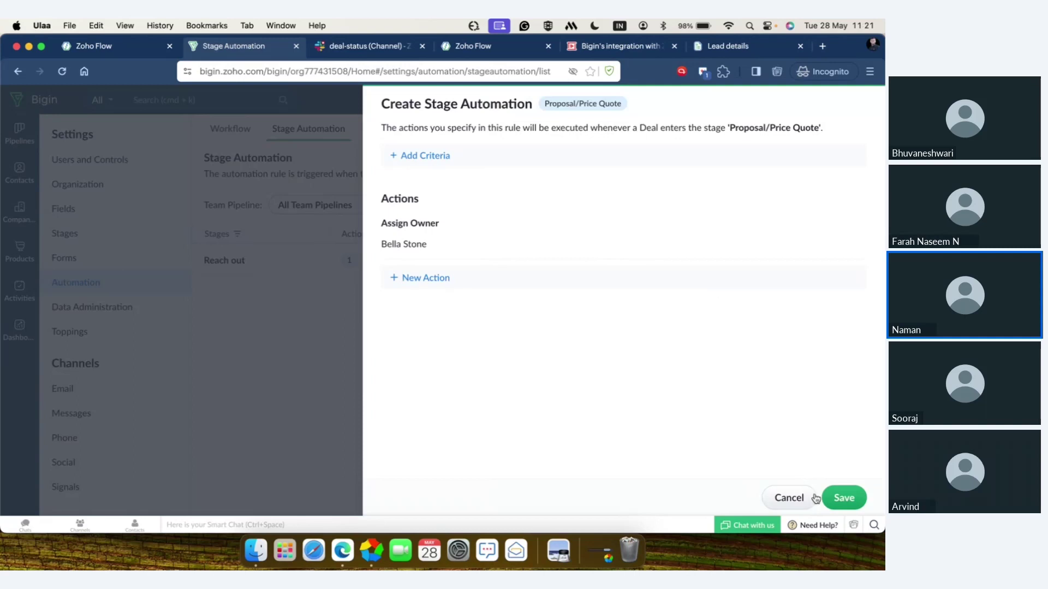
click(839, 501)
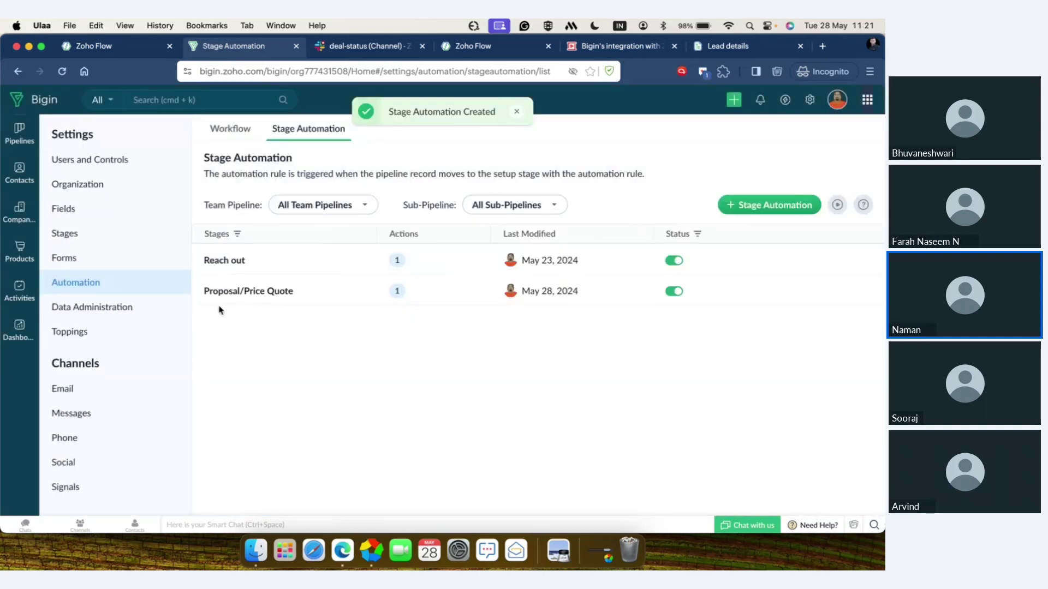
mouse_move(267, 299)
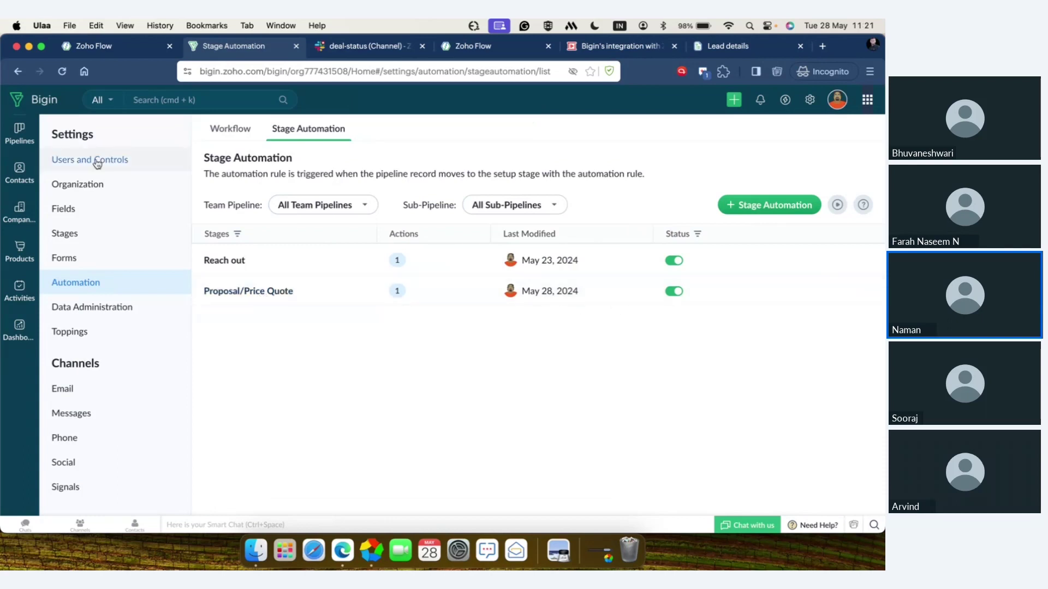
click(17, 135)
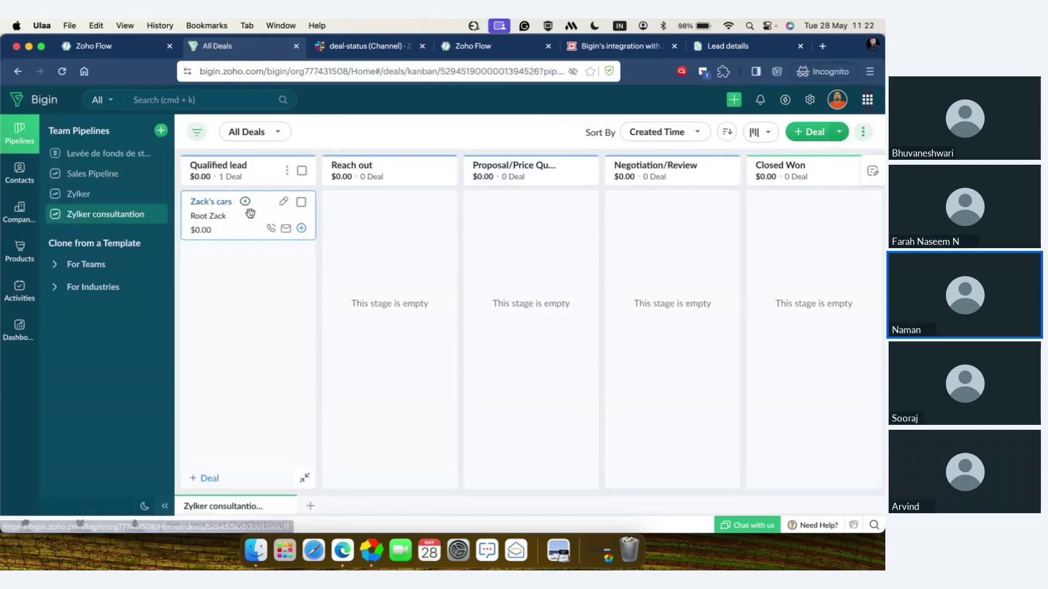
- Review the Zack's cars deal without changes and move it into Reach out
click(286, 203)
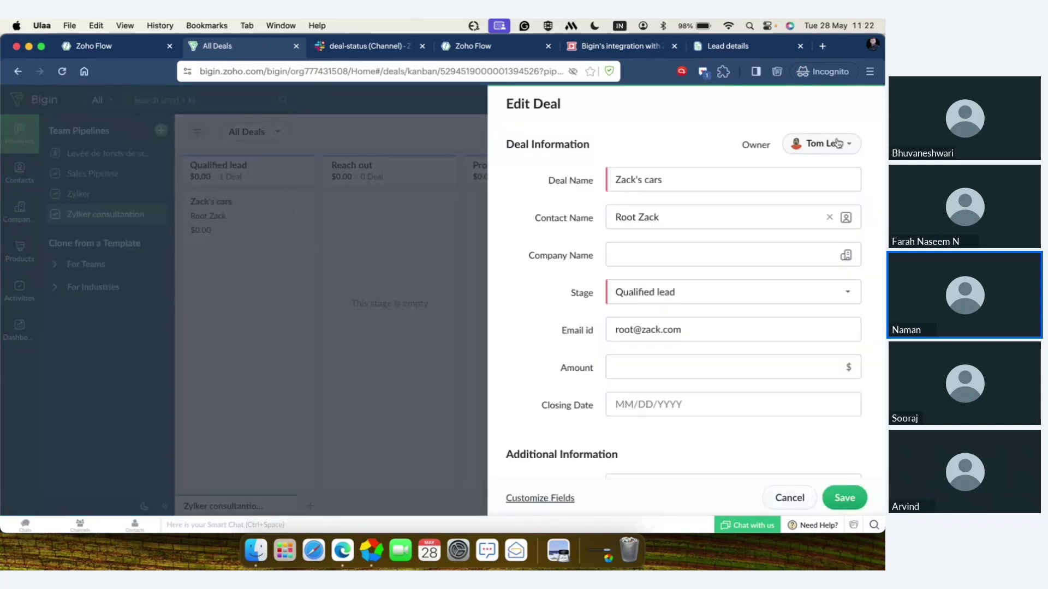
click(789, 498)
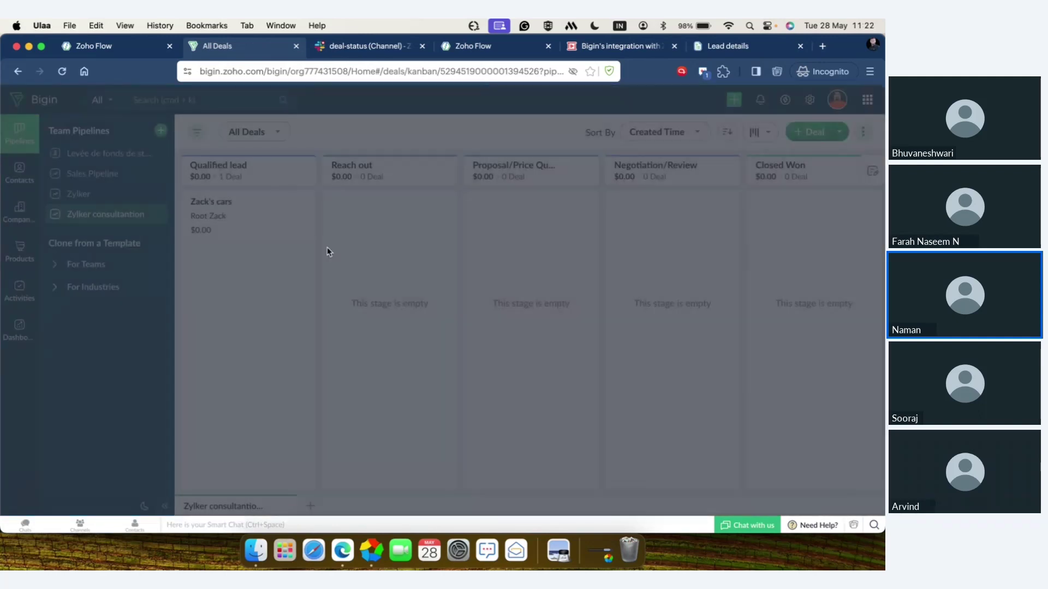
drag(249, 216, 385, 222)
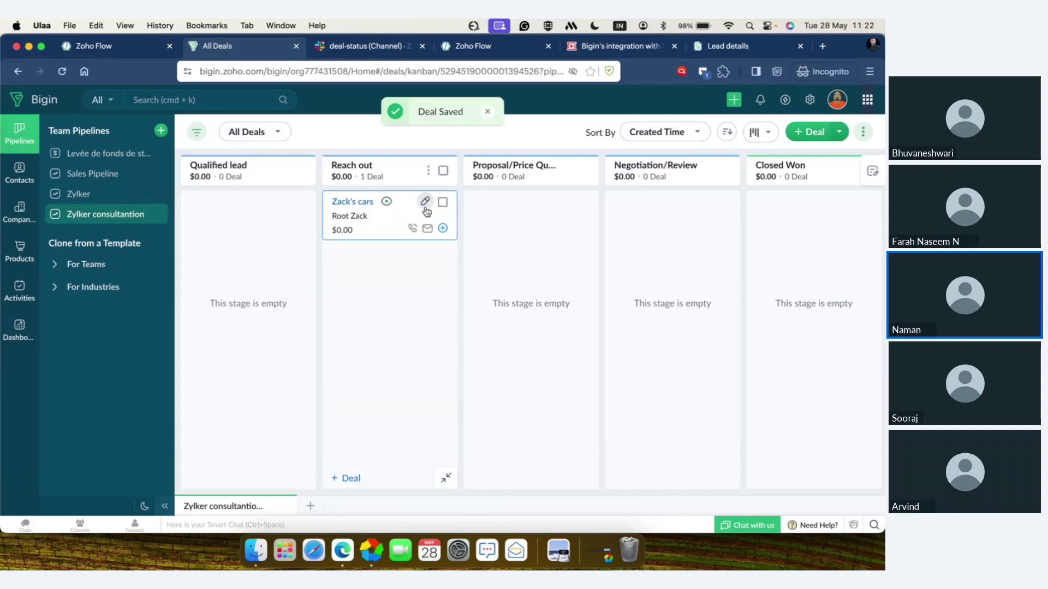
- Move the Zack's cars deal on into Proposal/Price Quote, confirming it unchanged, then open Settings
click(425, 203)
click(780, 506)
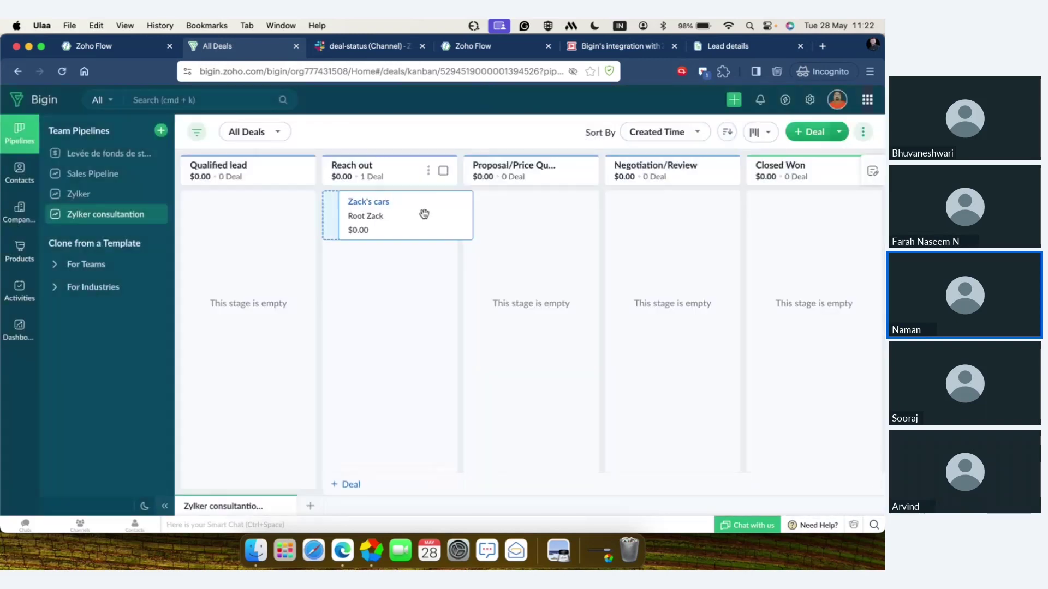
drag(424, 213, 518, 219)
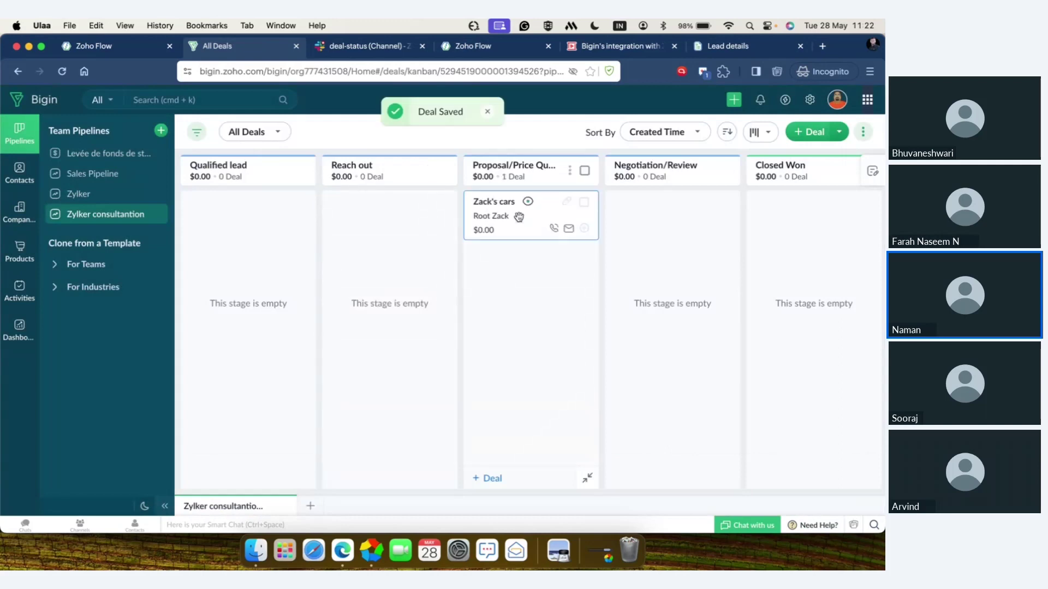
click(567, 202)
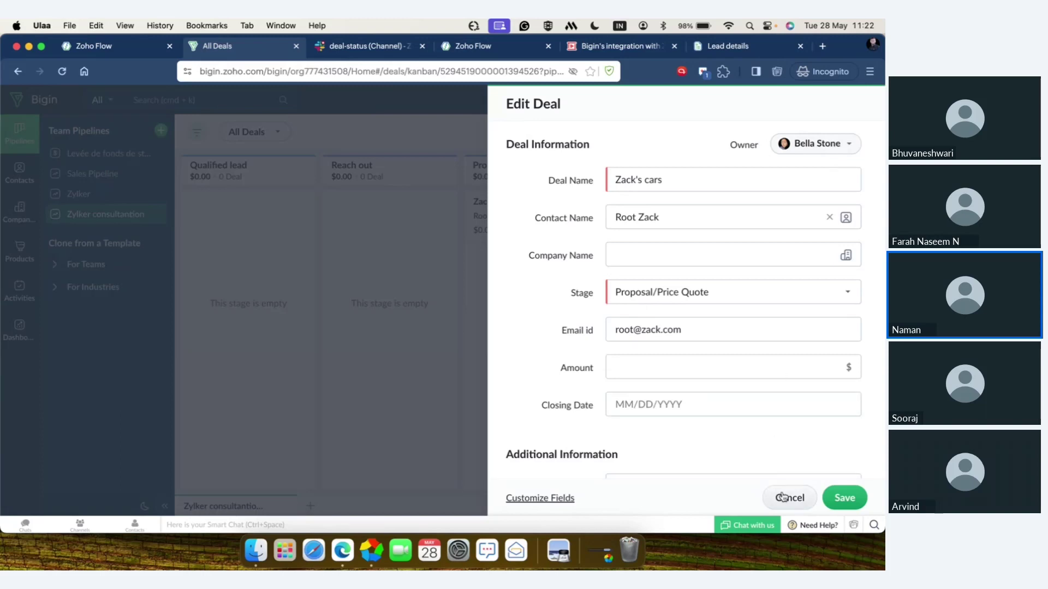
click(783, 497)
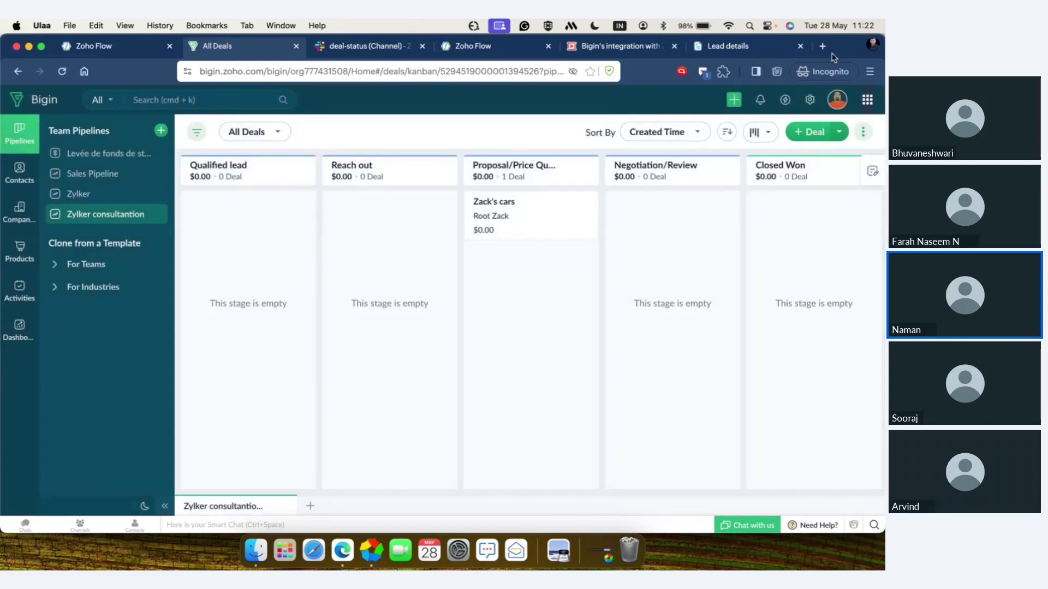
click(810, 99)
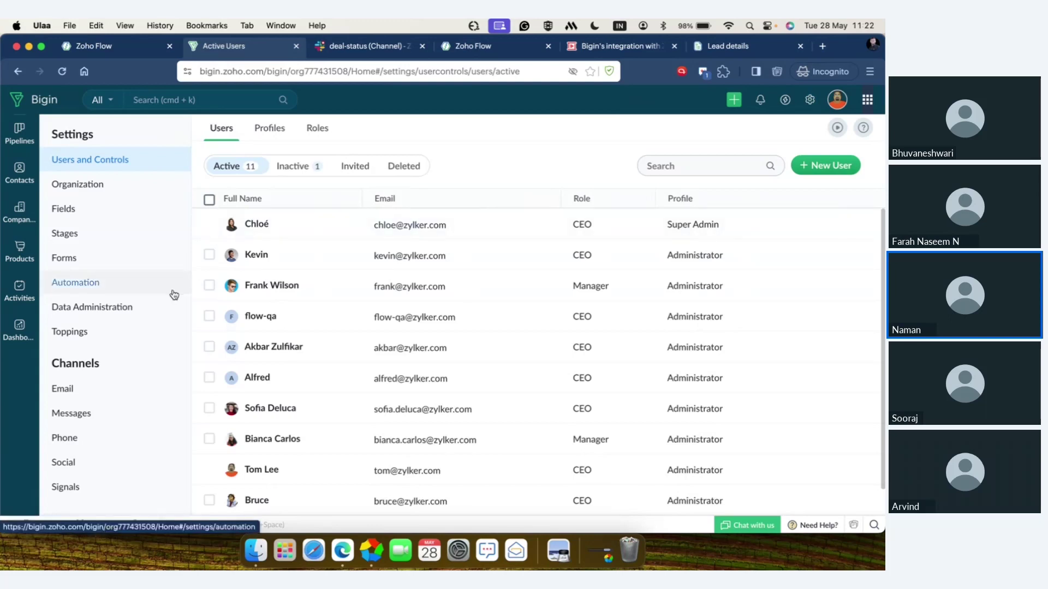
- Choose Messages under Channels to reach the WhatsApp Business connection page
click(93, 418)
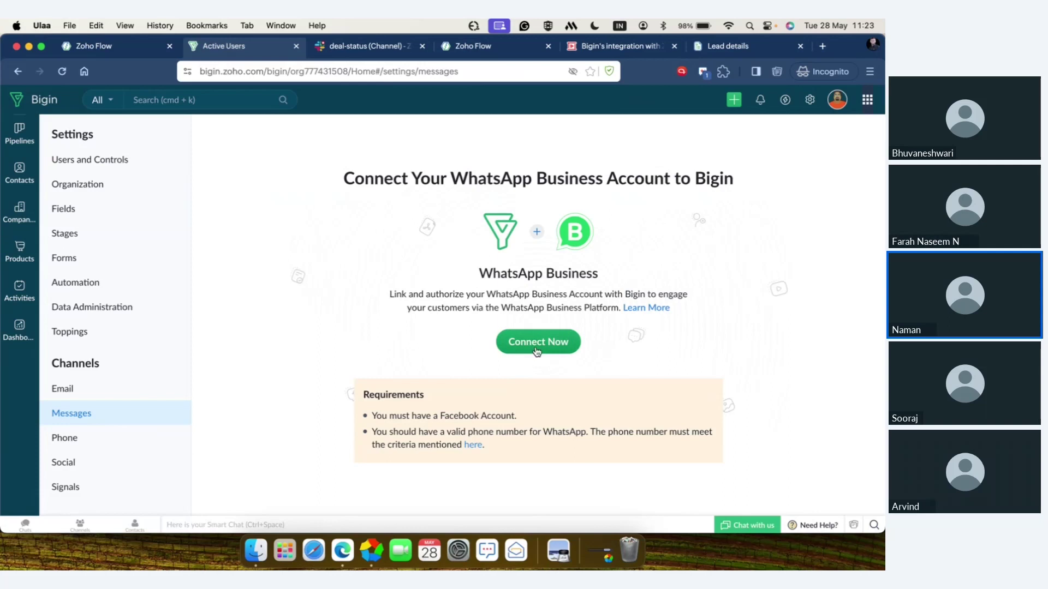
click(536, 348)
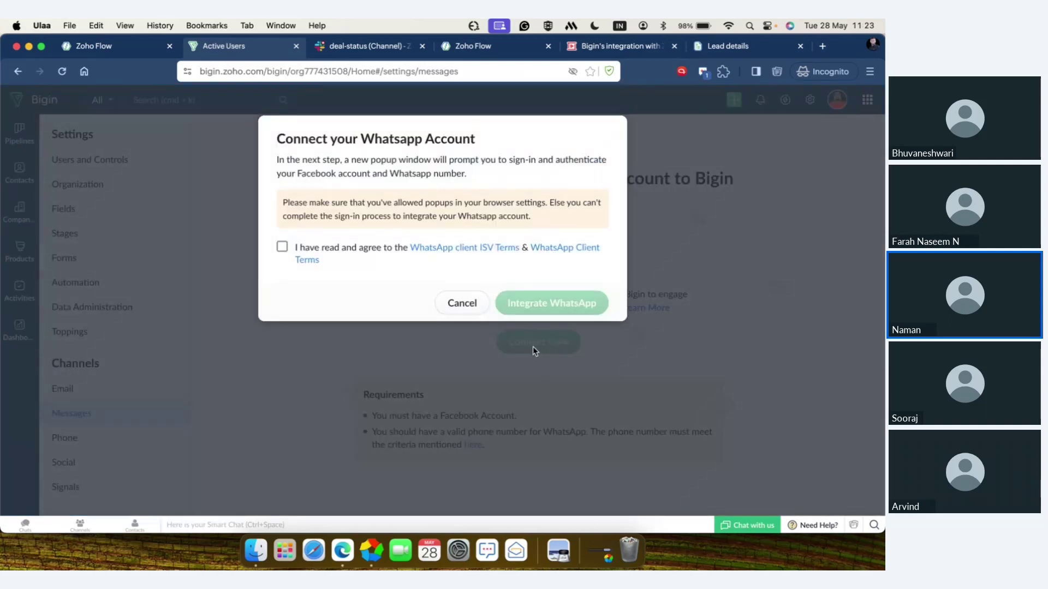
click(282, 248)
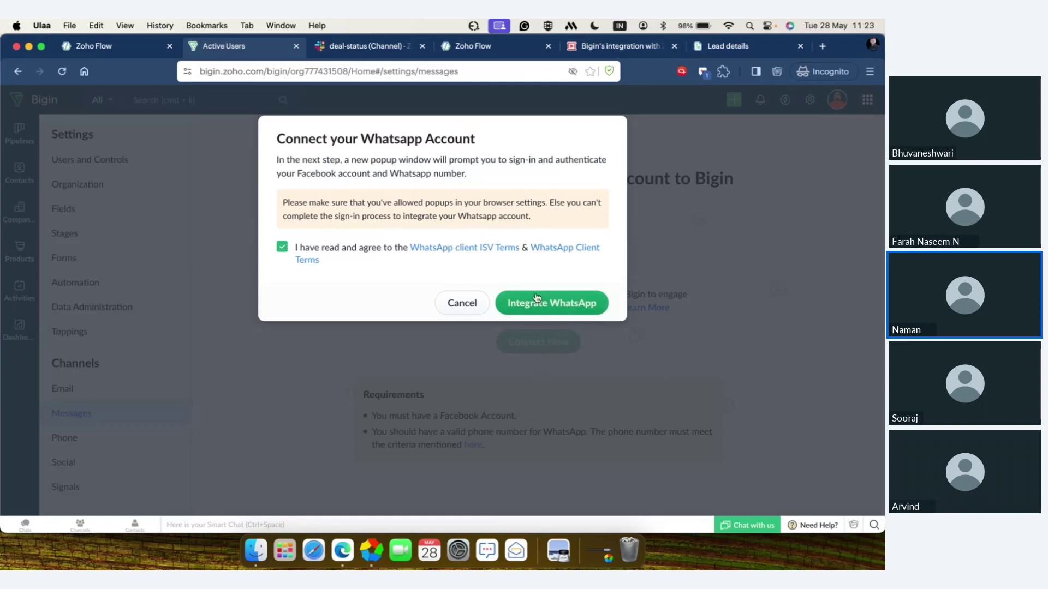
click(465, 305)
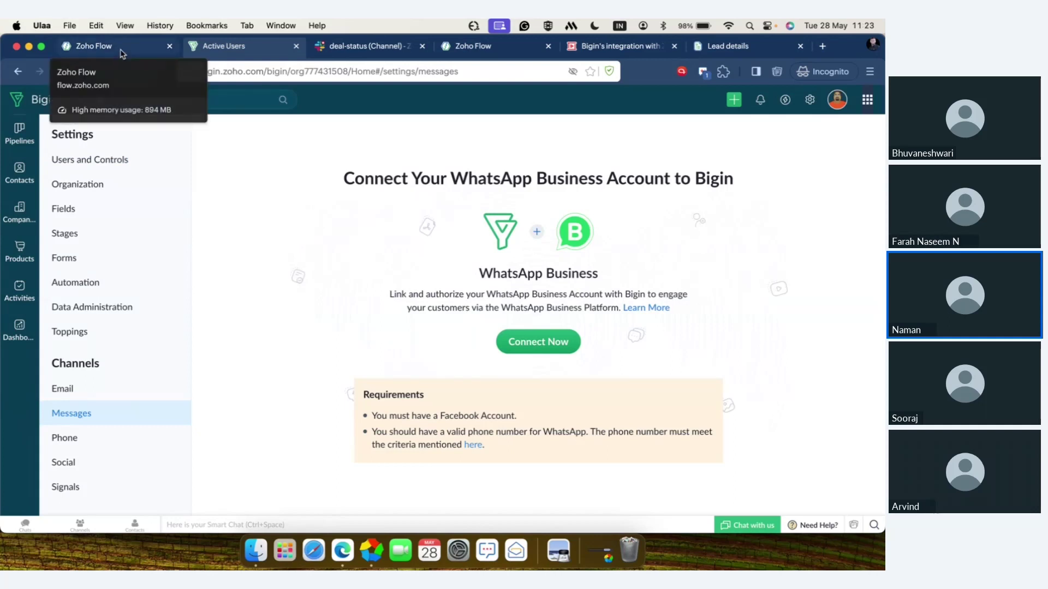
- Switch to Zoho Flow, look through the My Flows list, and bring up the CREATE choices
click(98, 45)
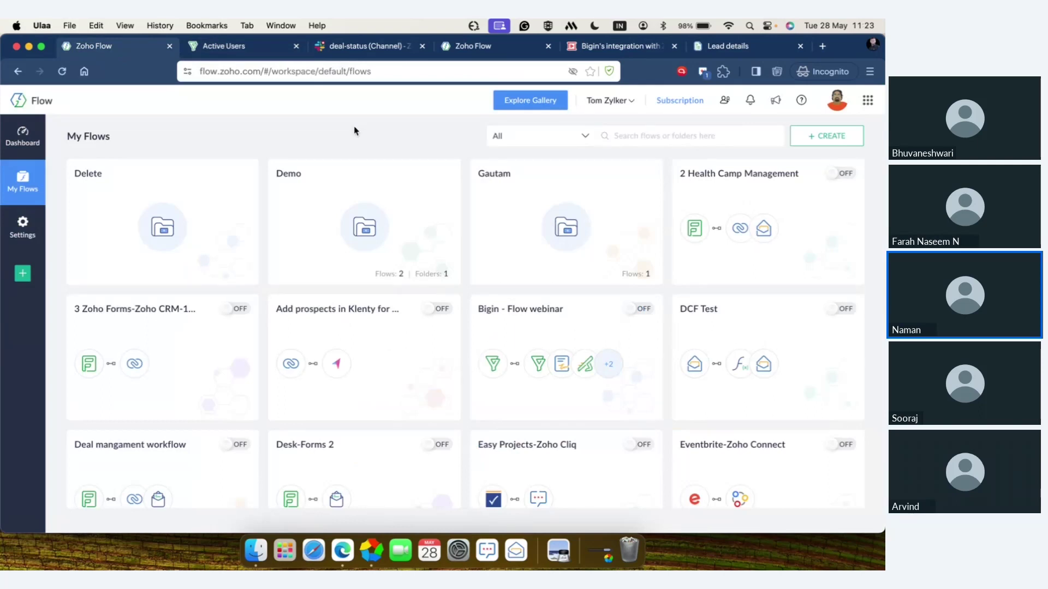
scroll(417, 273, down, 20)
scroll(419, 275, down, 15)
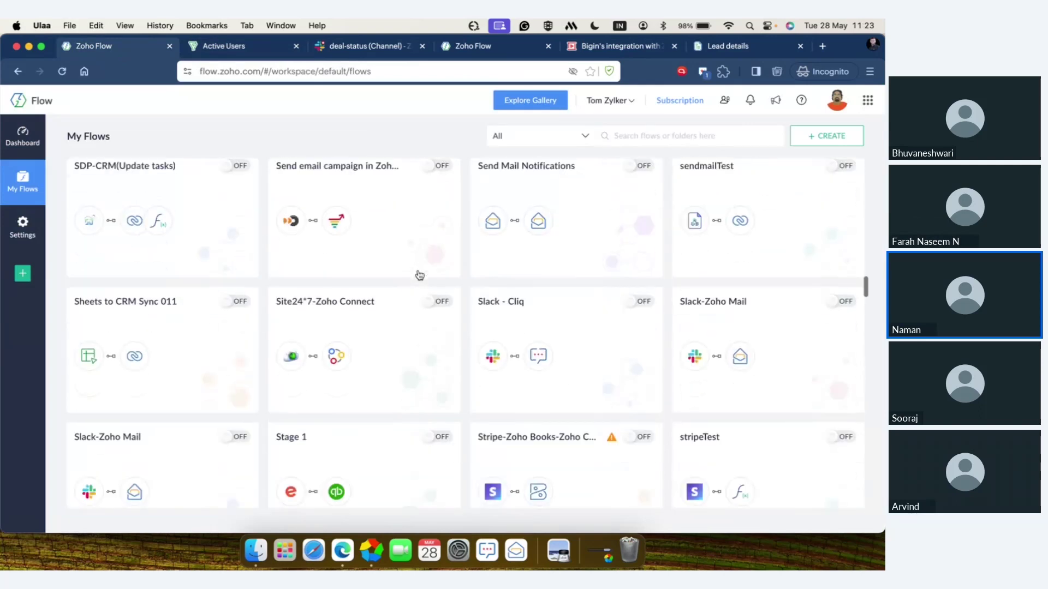
scroll(419, 274, up, 17)
scroll(419, 274, up, 15)
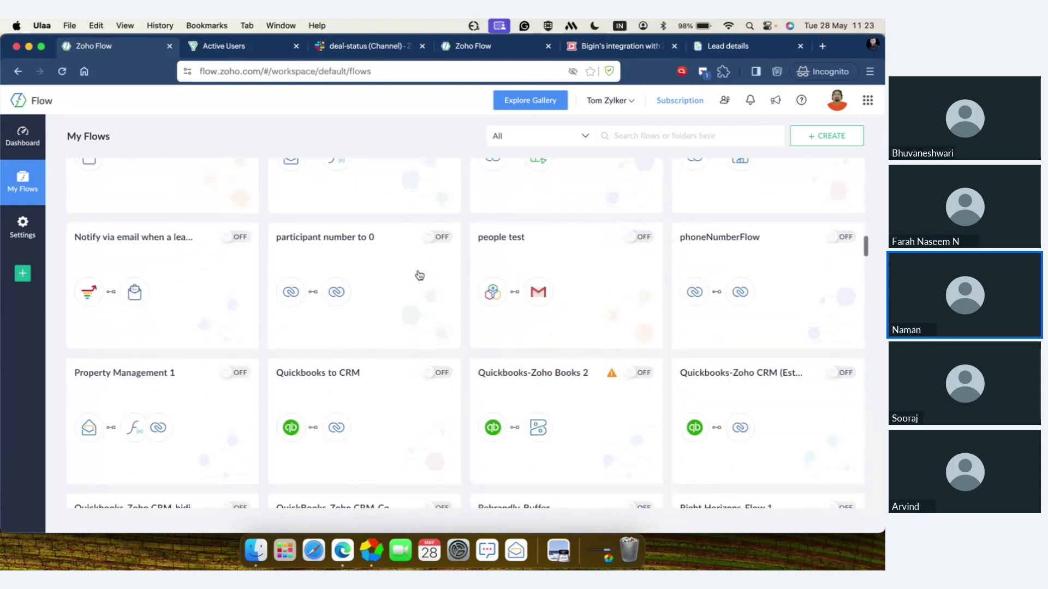
scroll(419, 275, up, 5)
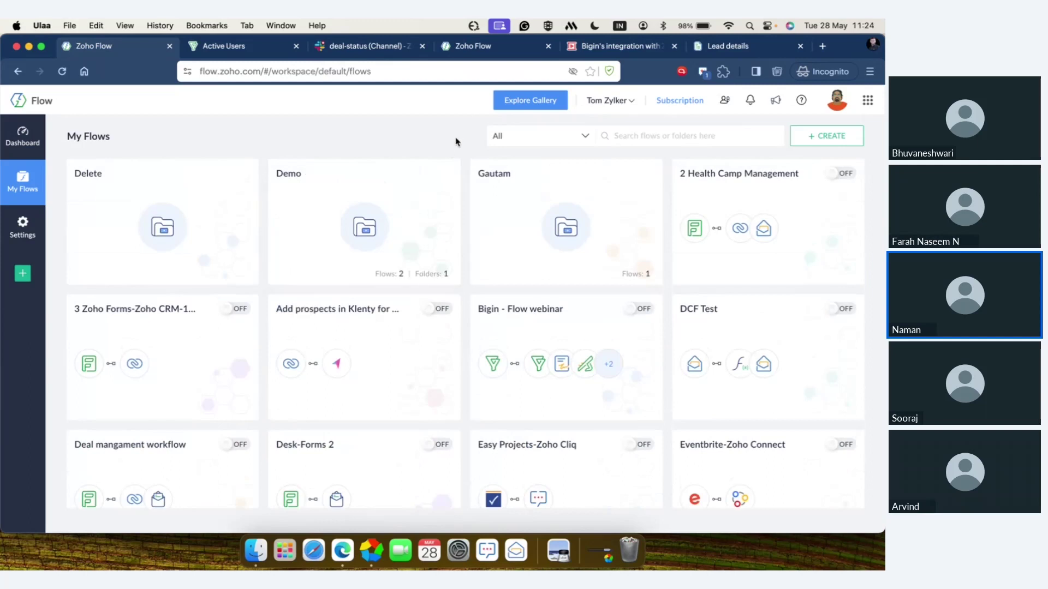
click(822, 138)
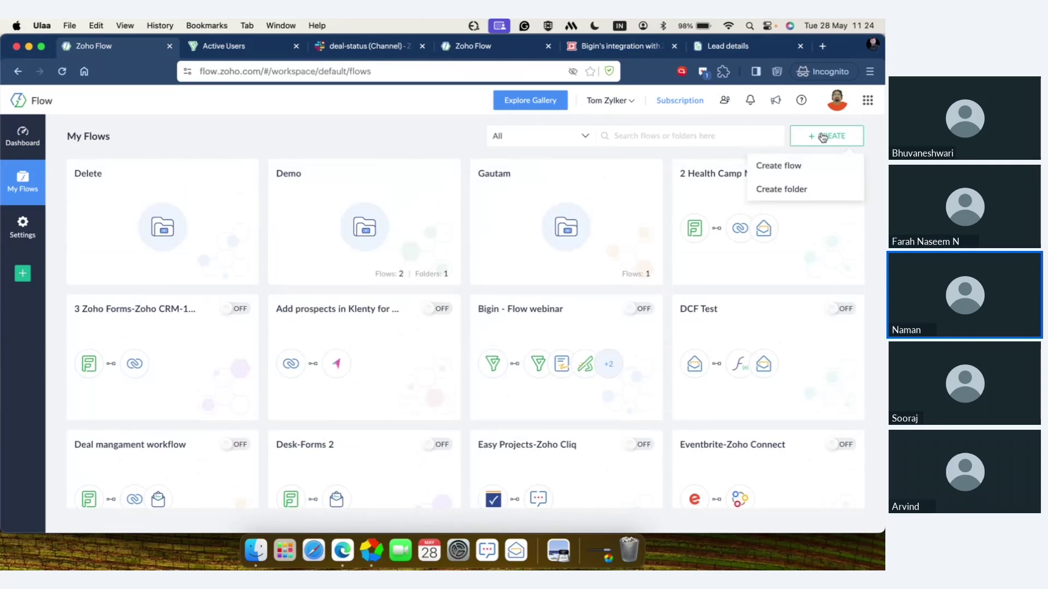
- Create a new flow named 'Bigin flow'
click(806, 173)
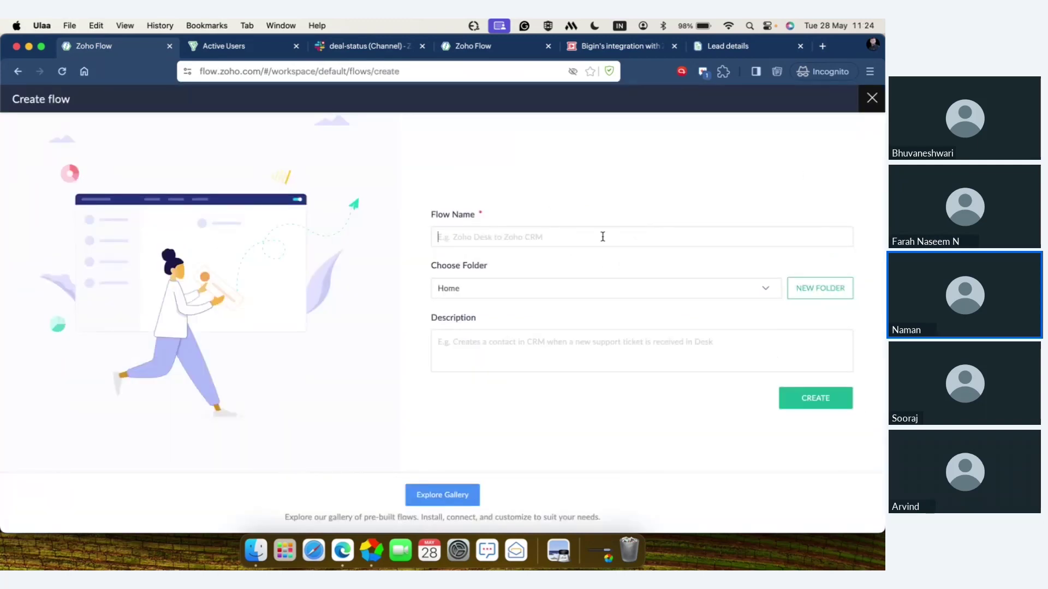
text(Bigin -)
key(BackSpace)
text(flow)
click(797, 402)
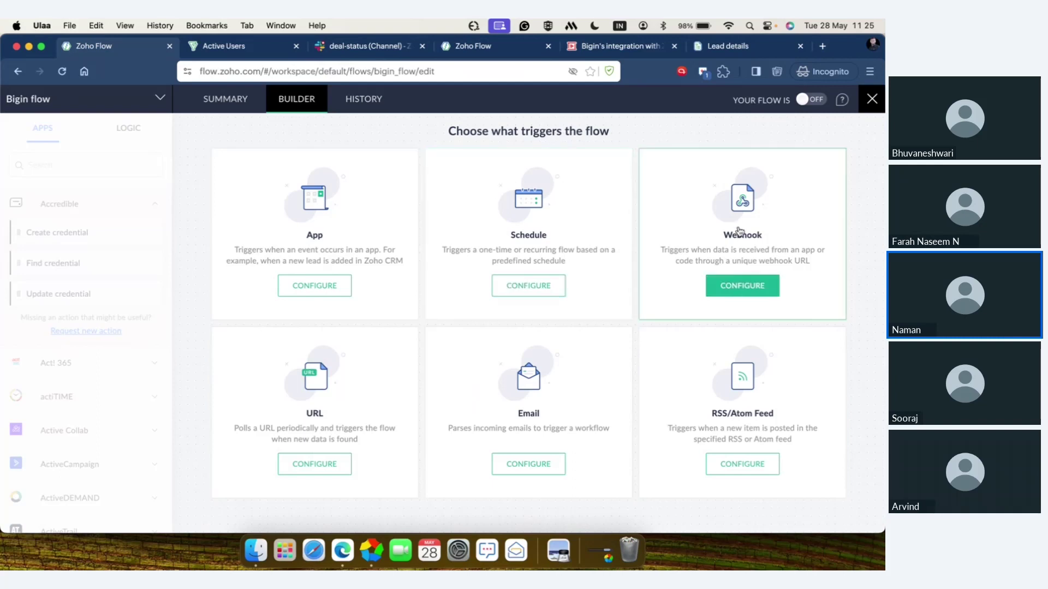
- Preview the Webhook and URL trigger configurations, then return to the trigger type list
click(772, 293)
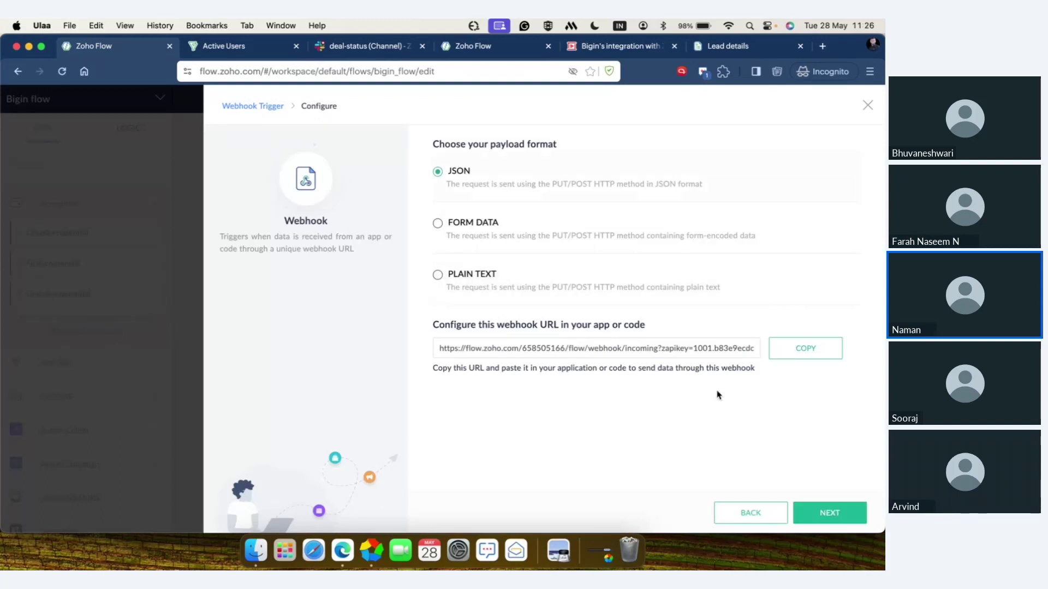
click(275, 108)
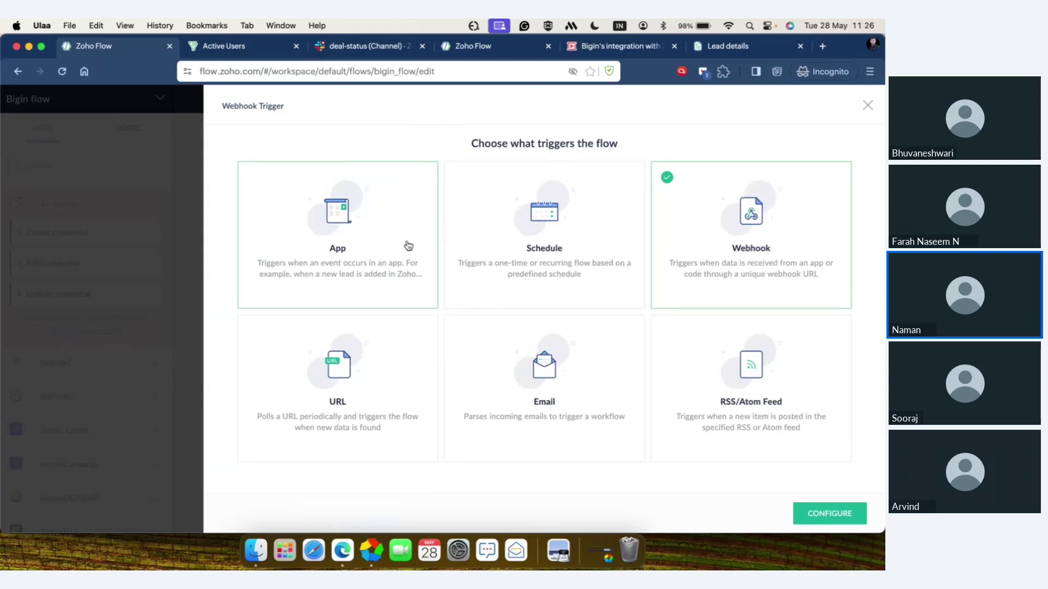
click(410, 357)
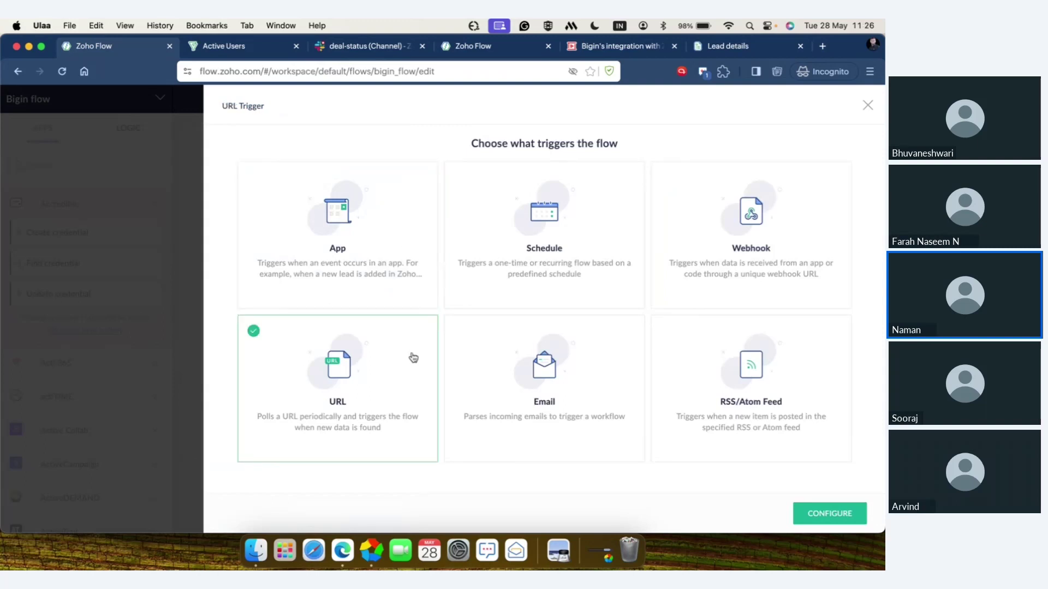
click(811, 522)
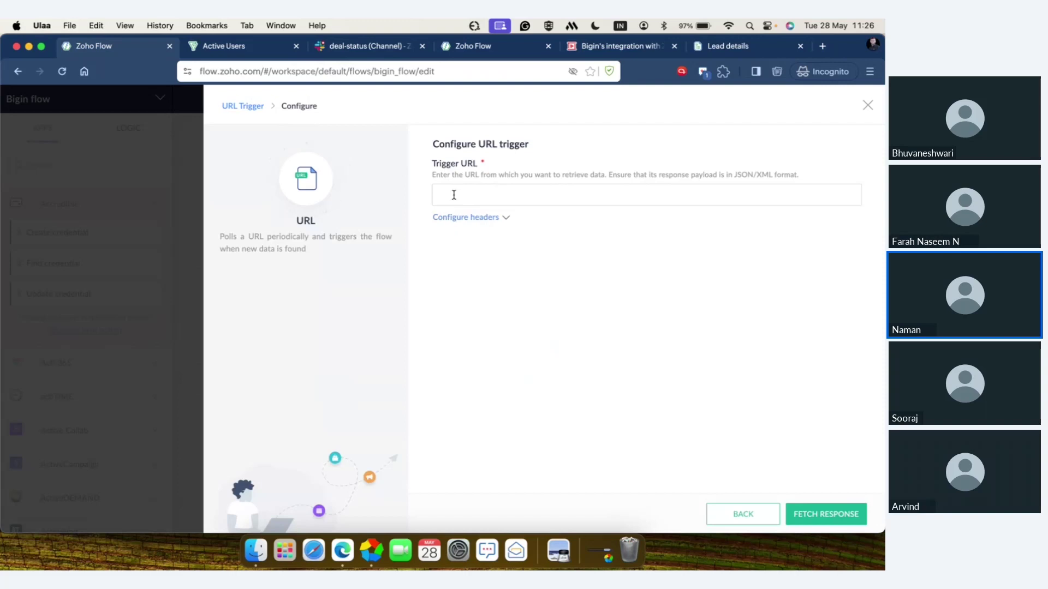
click(253, 107)
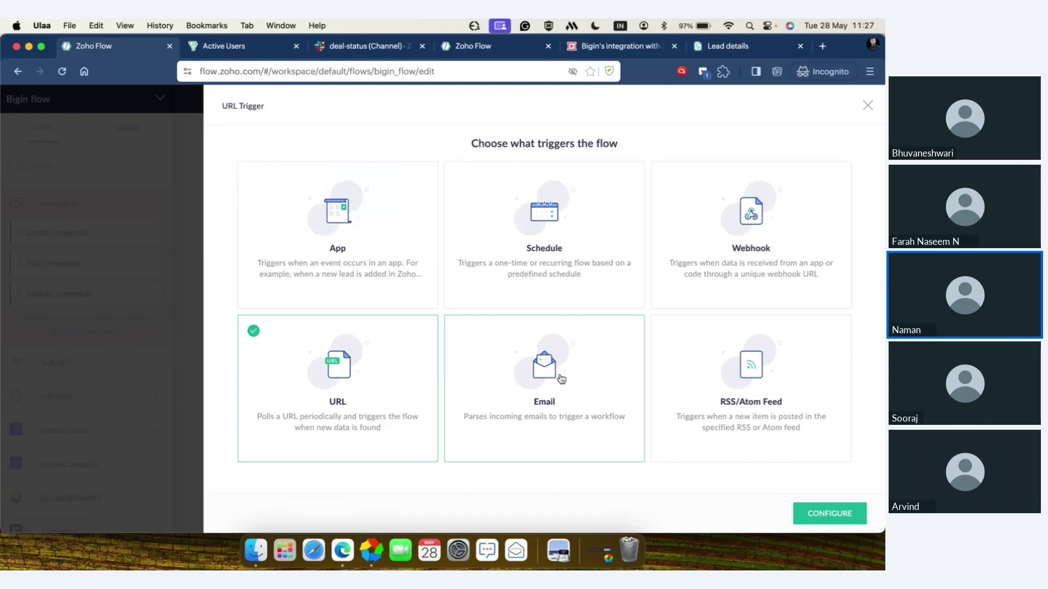
- Preview the RSS/Atom Feed trigger setup, then choose App as the trigger type
click(818, 419)
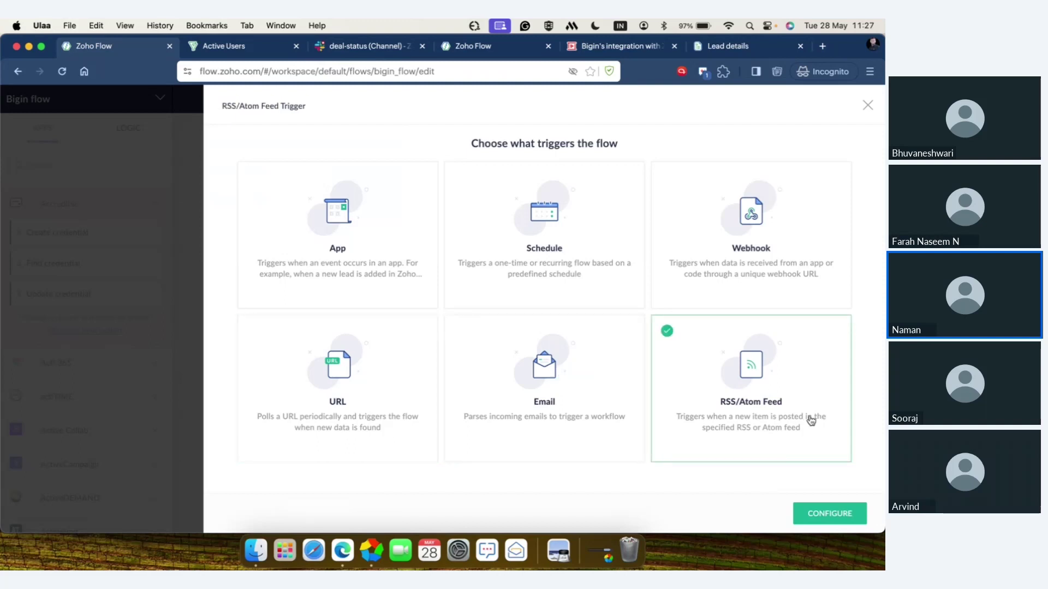
click(814, 516)
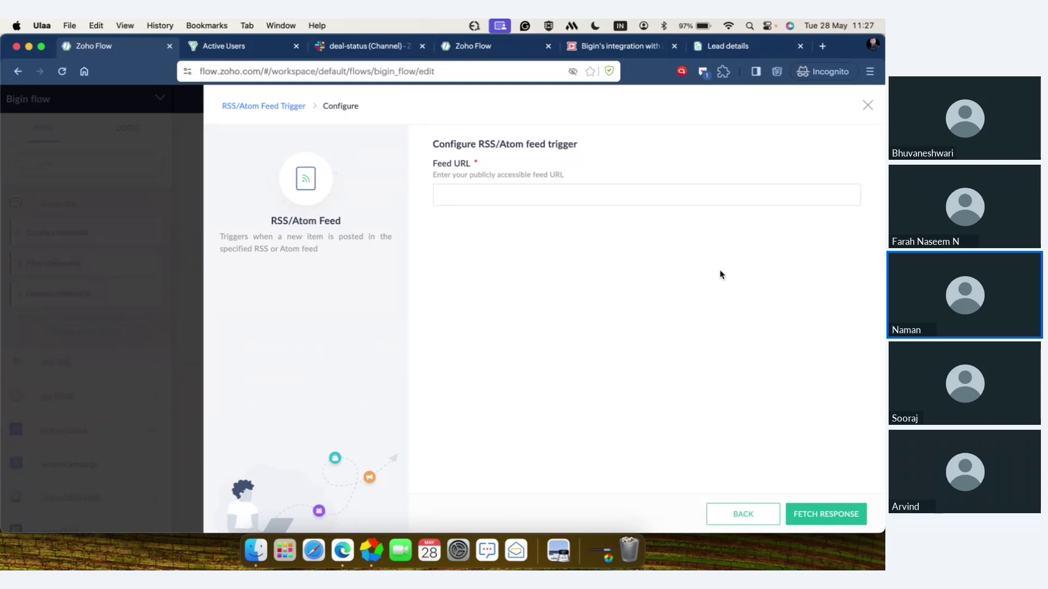
click(734, 510)
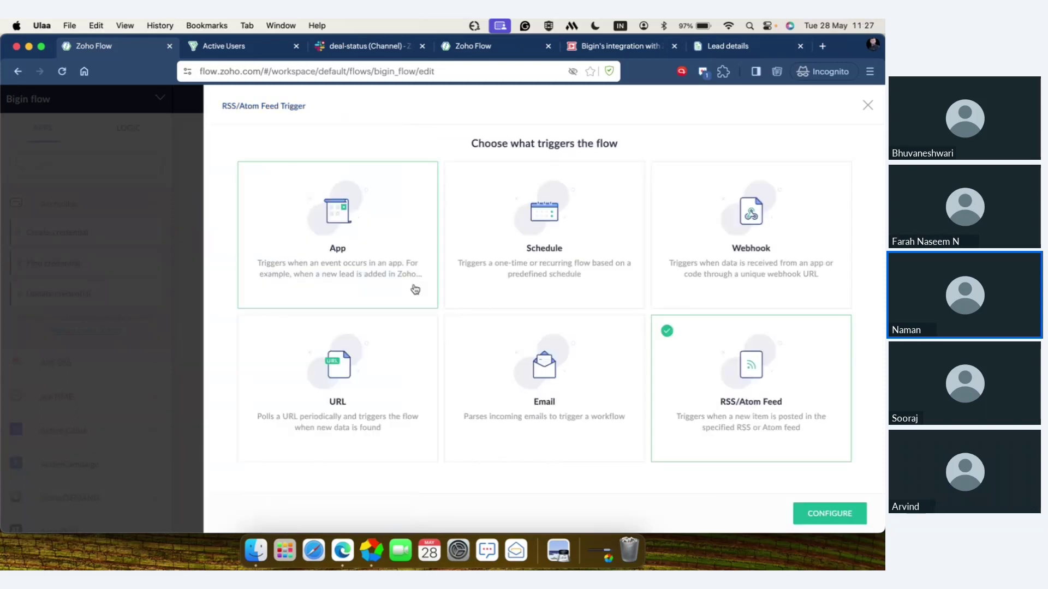
click(386, 256)
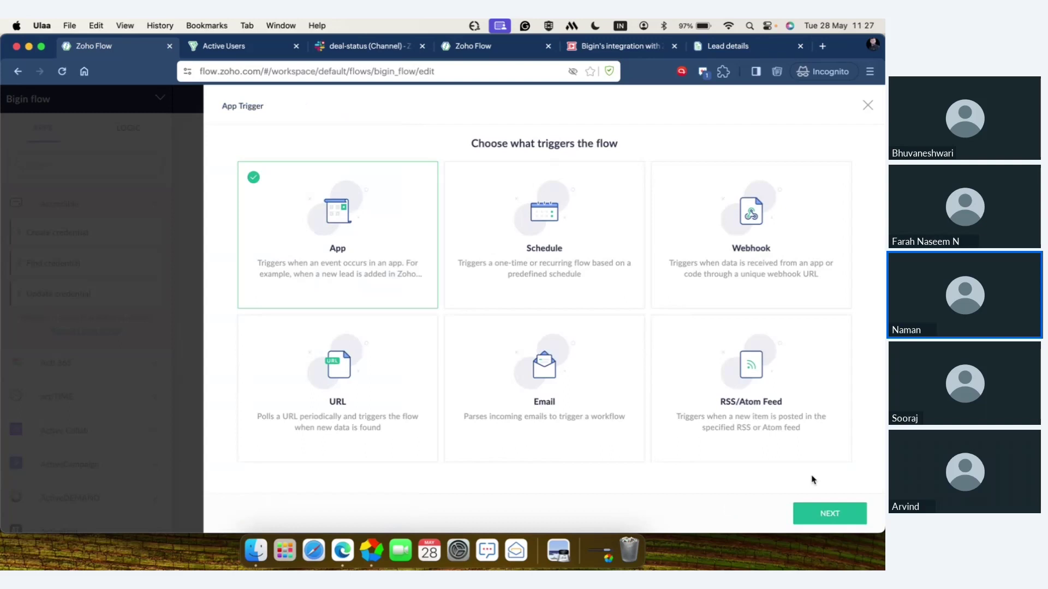
- Continue to the trigger app list and browse the available apps
click(834, 514)
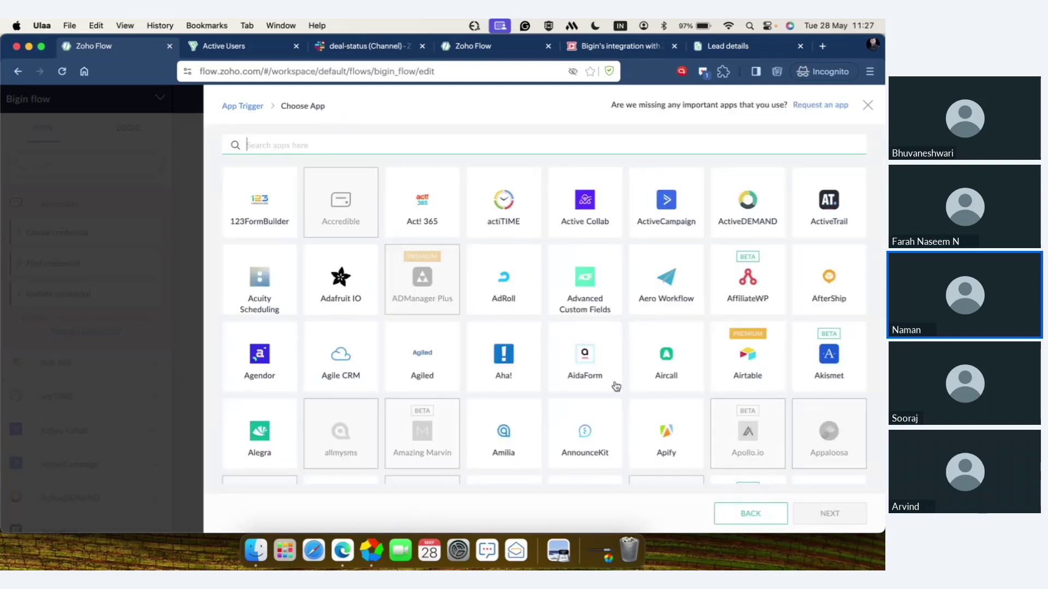
scroll(616, 386, down, 20)
scroll(616, 386, down, 15)
scroll(616, 386, up, 8)
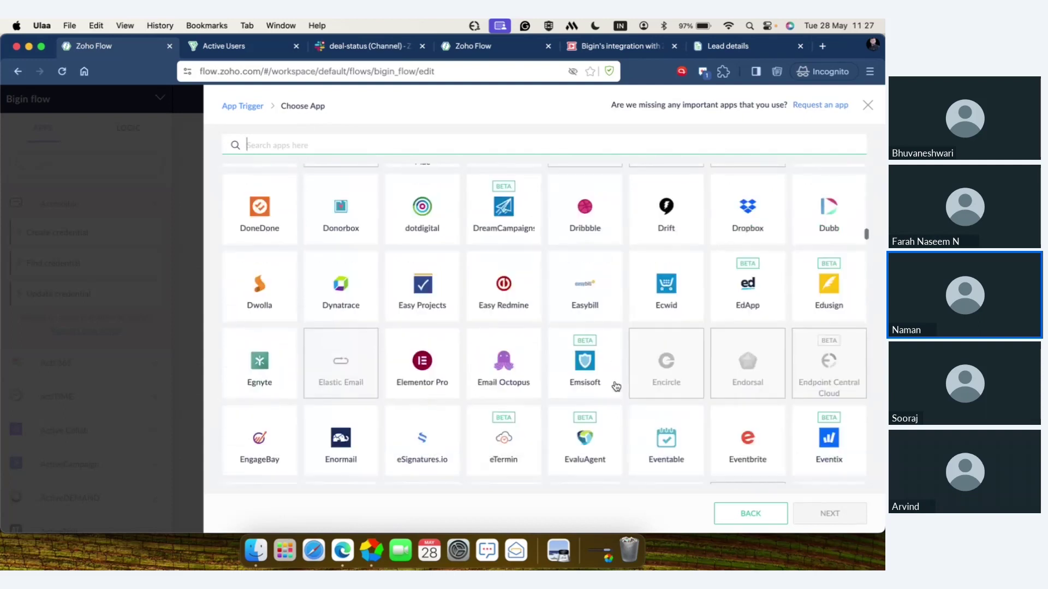
scroll(616, 386, up, 20)
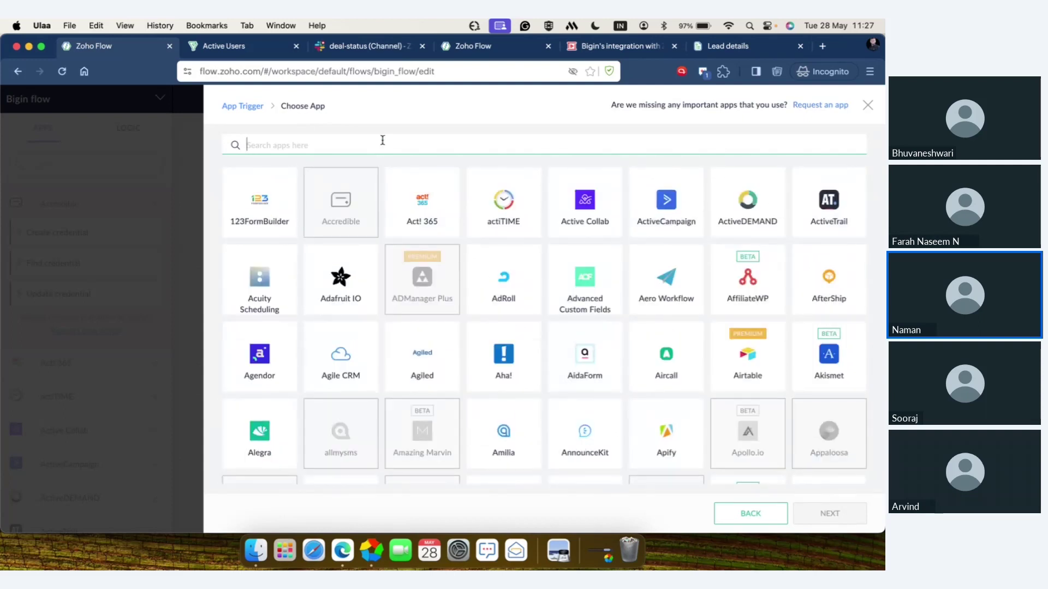
scroll(443, 232, down, 3)
scroll(443, 191, up, 3)
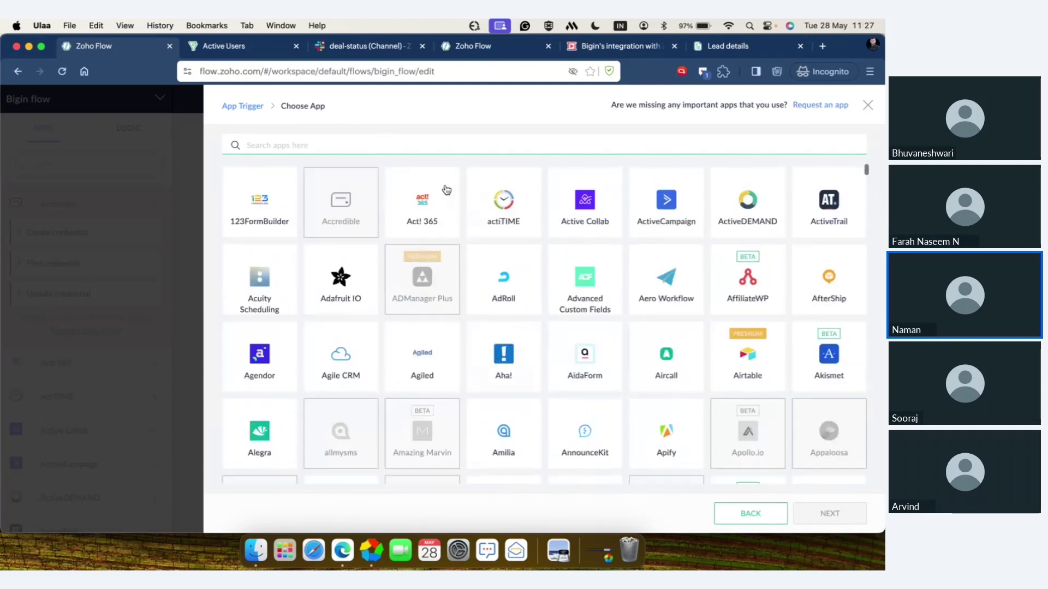
- Search 'bigi' and select Bigin as the trigger app to list its triggers
click(433, 140)
text(bigi)
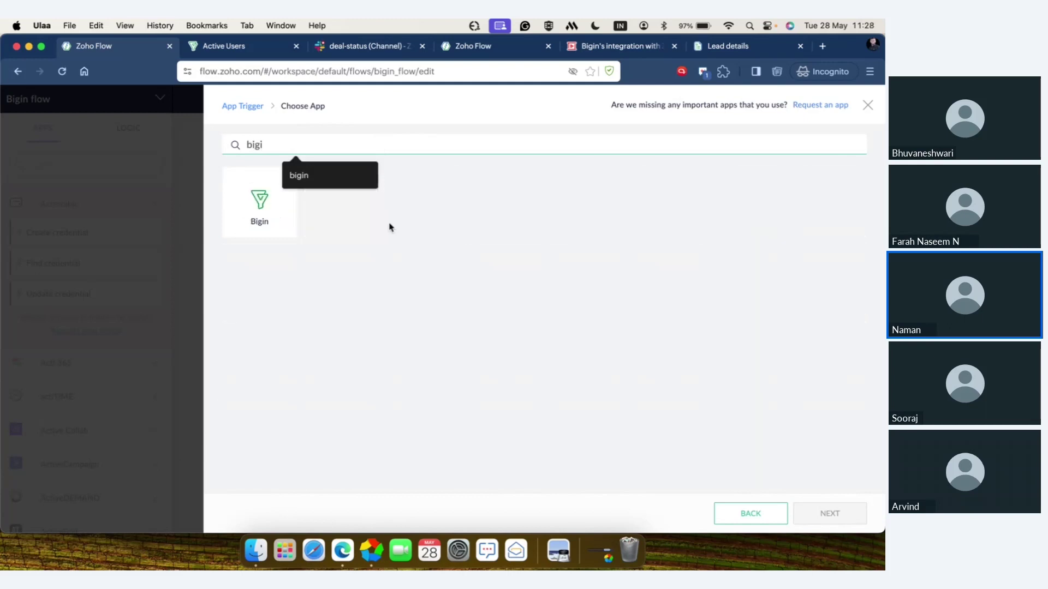
click(287, 208)
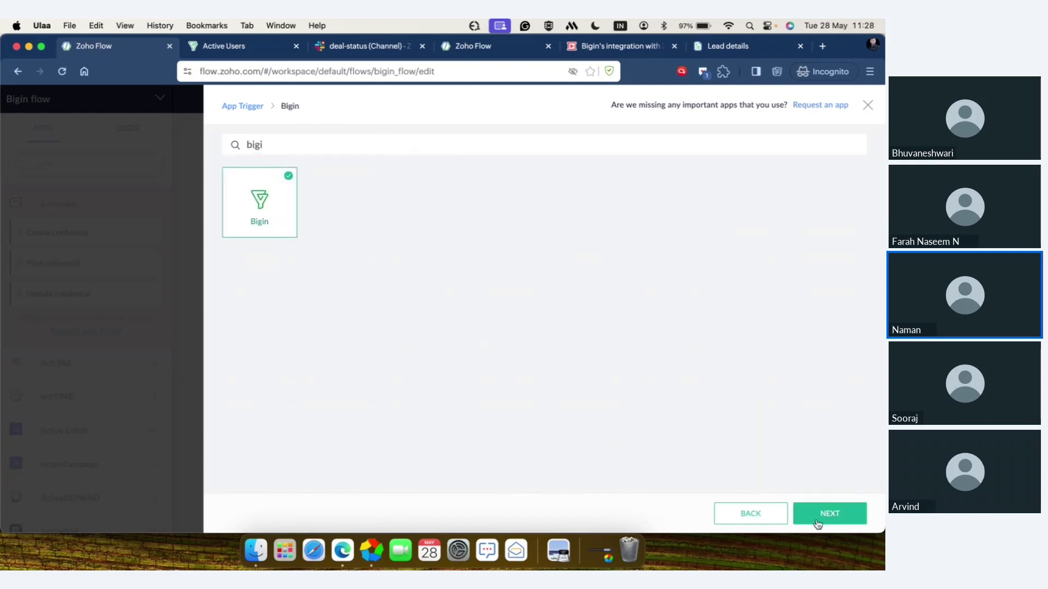
click(818, 523)
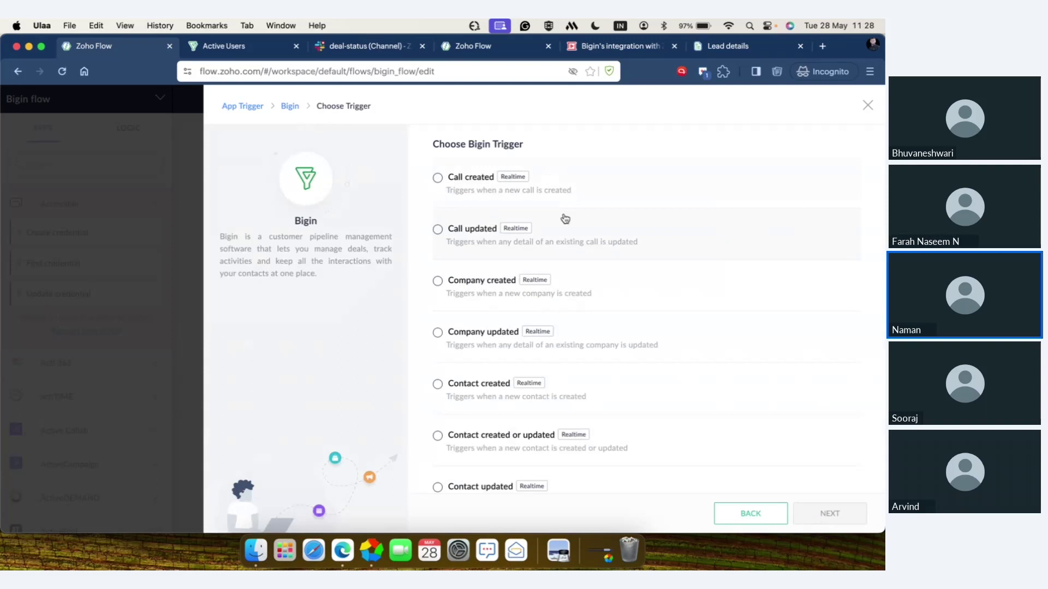
scroll(569, 296, down, 4)
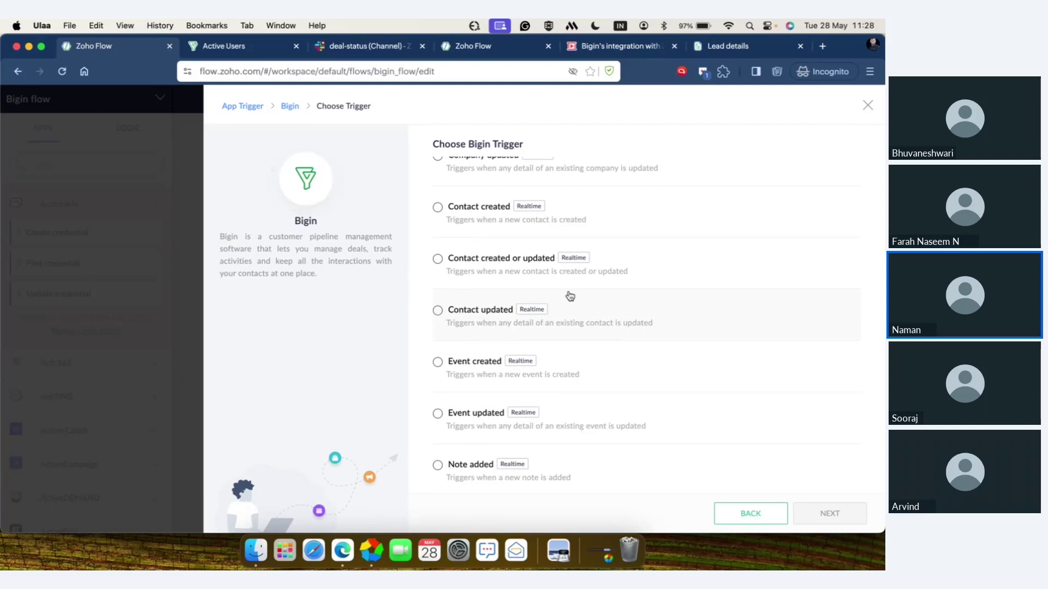
- Select 'Pipeline record stage updated to closed' in the Bigin trigger list
scroll(570, 296, down, 3)
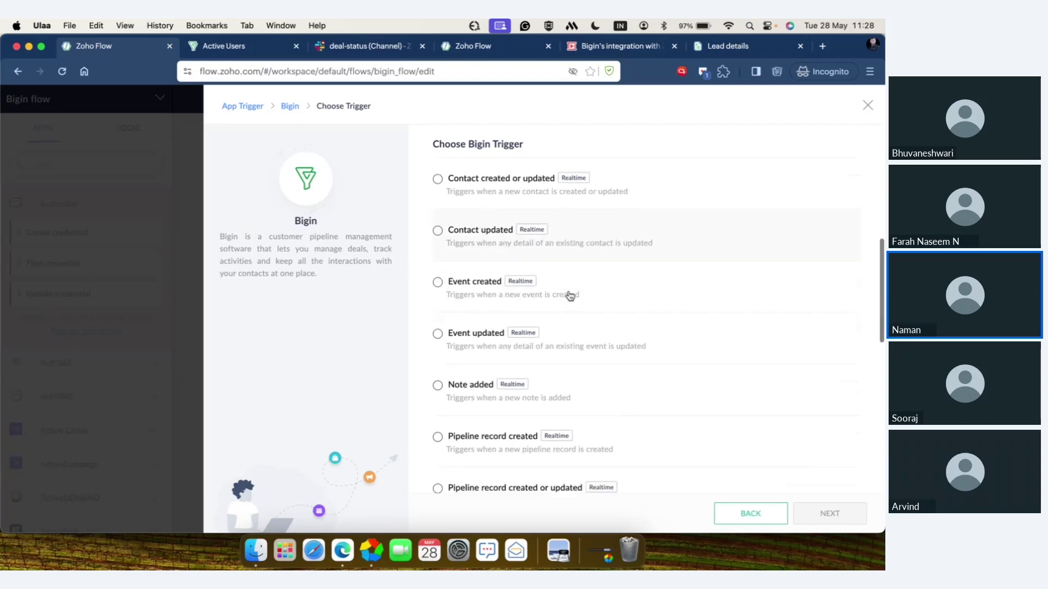
scroll(568, 296, down, 3)
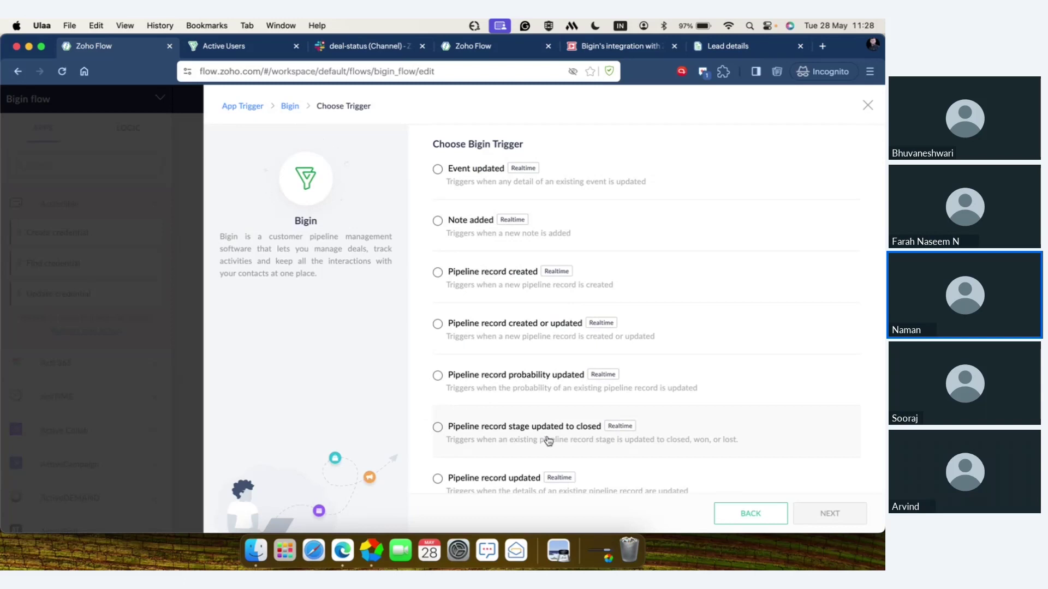
click(549, 440)
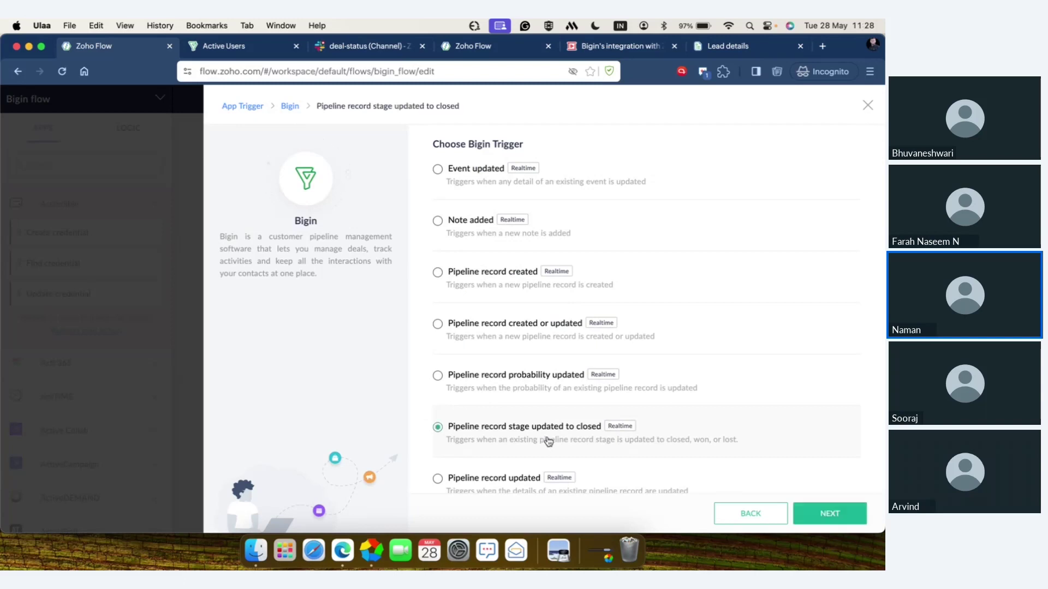
- Go on to the trigger configuration and reselect the existing Bigin connection
click(829, 514)
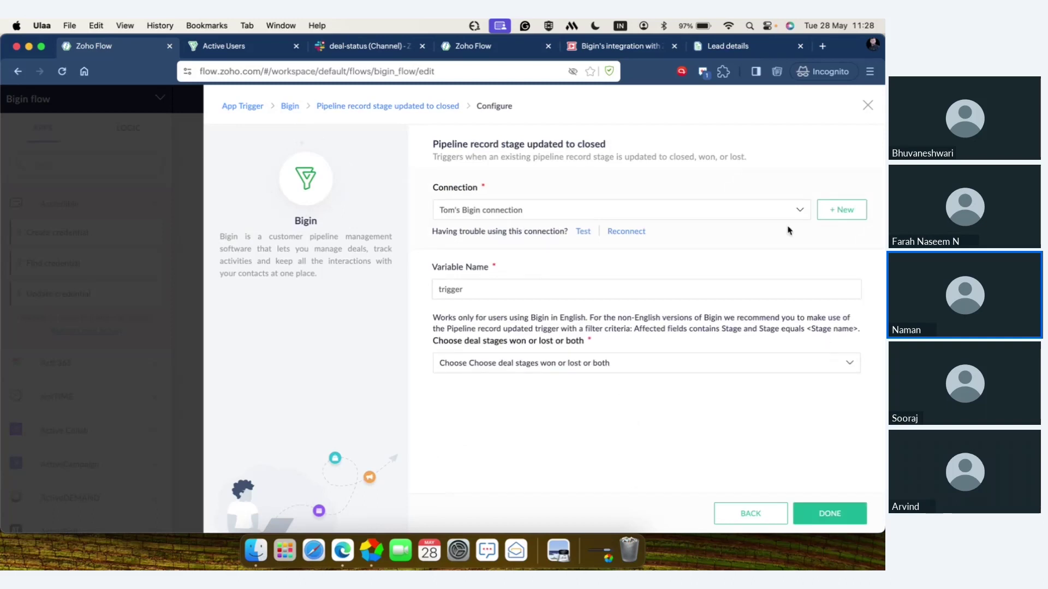
click(796, 212)
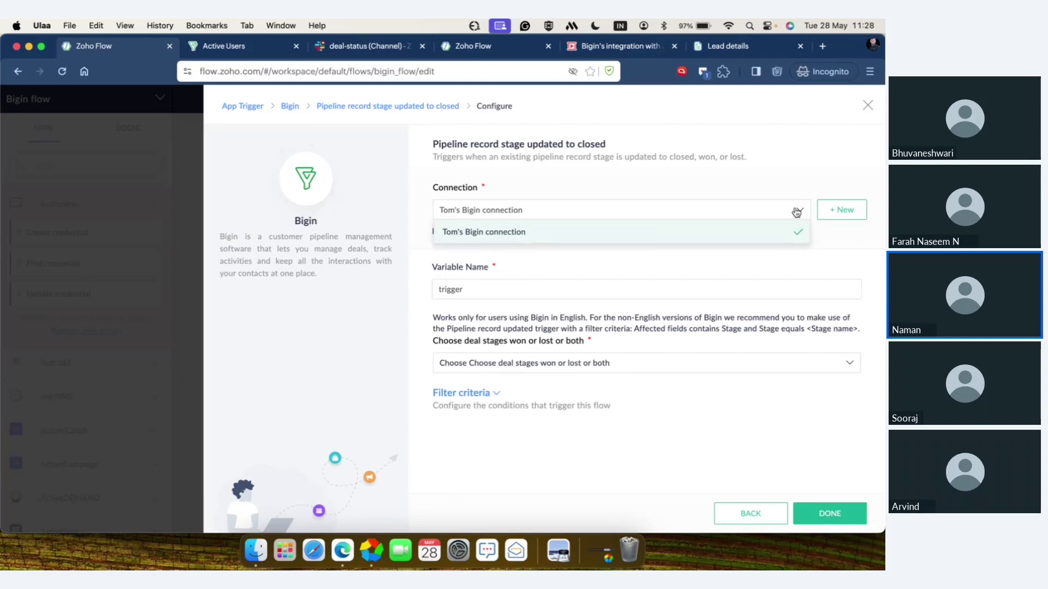
click(797, 213)
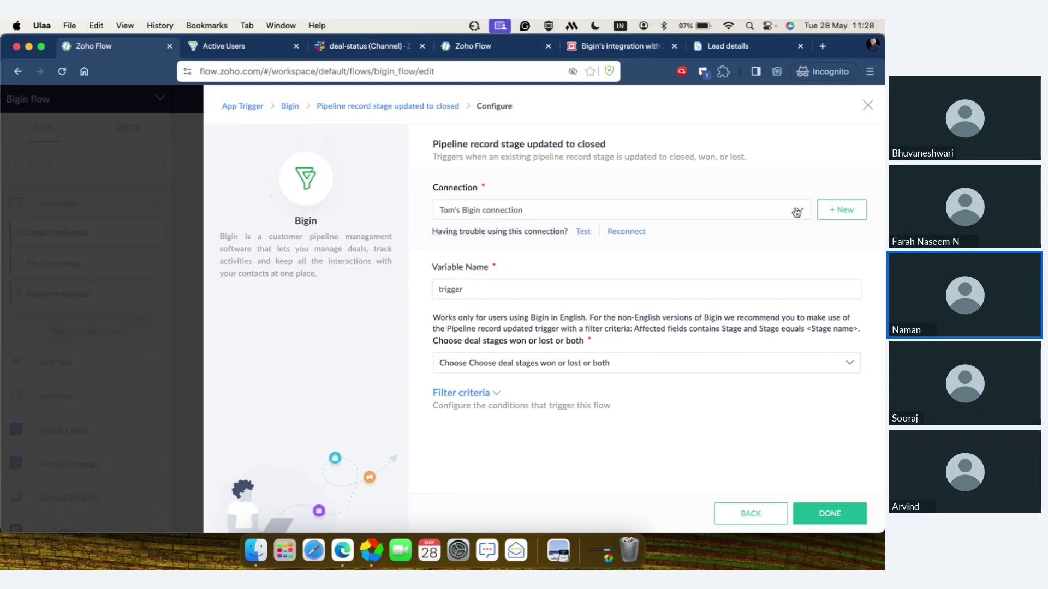
- Add a new Bigin connection named 'Zylker' and start authorizing it
click(855, 213)
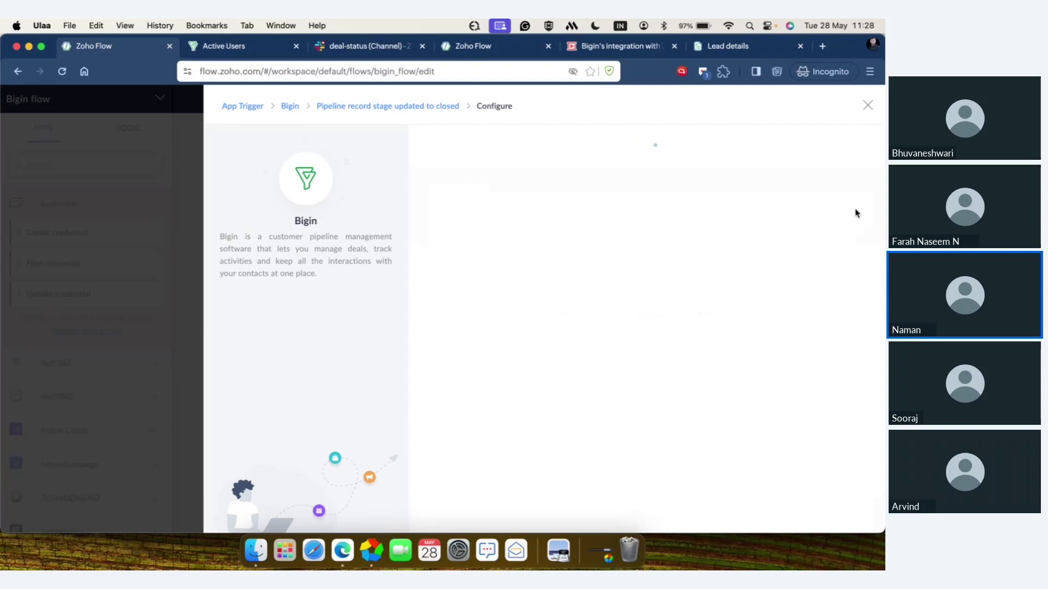
click(600, 256)
text(Zylker)
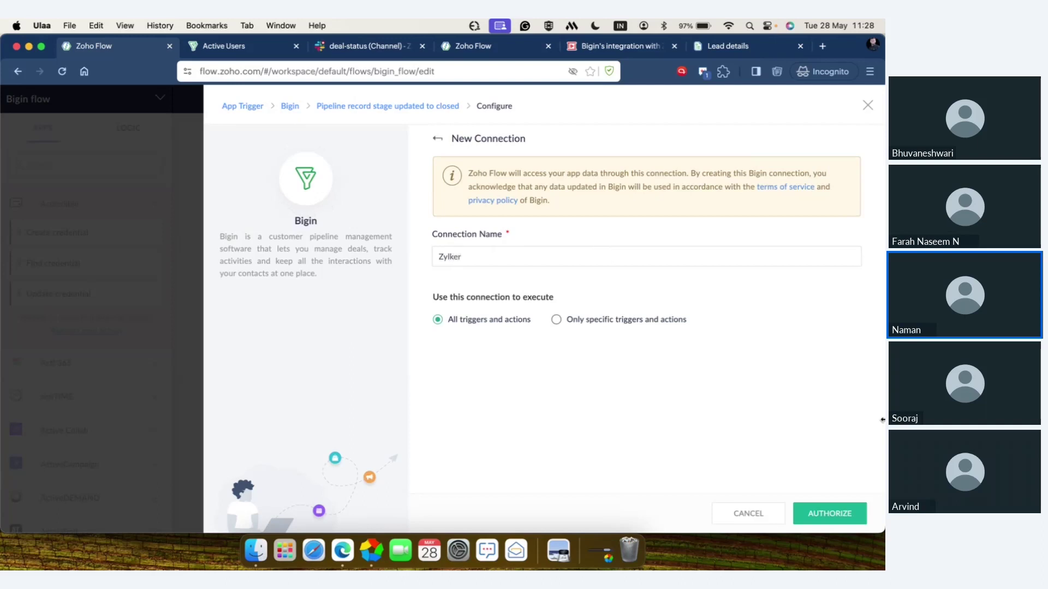
click(836, 514)
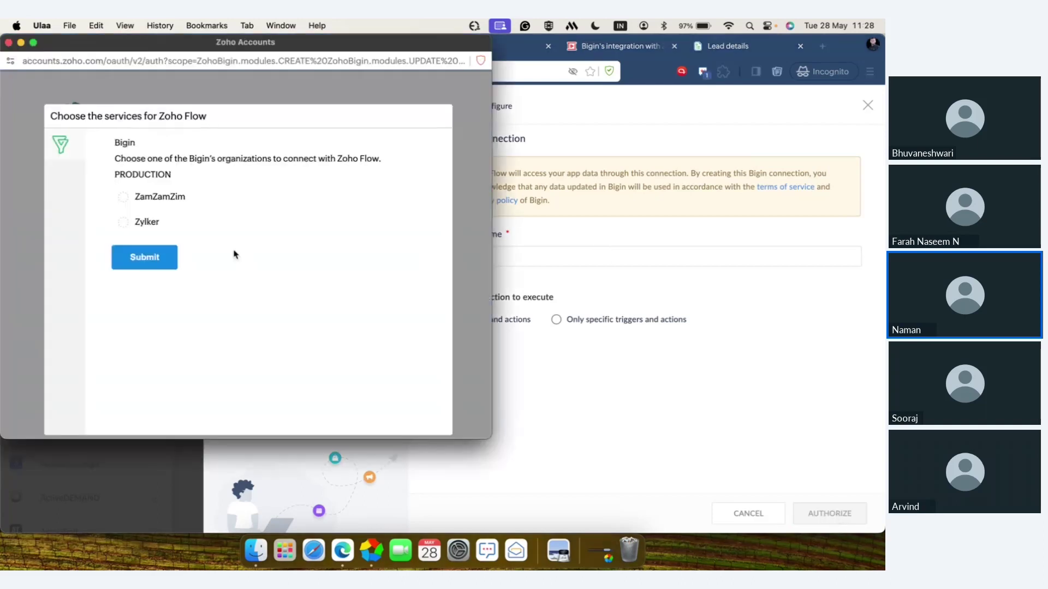
- Choose the Zylker organization, review the requested permissions, and close the consent window
click(137, 223)
click(160, 256)
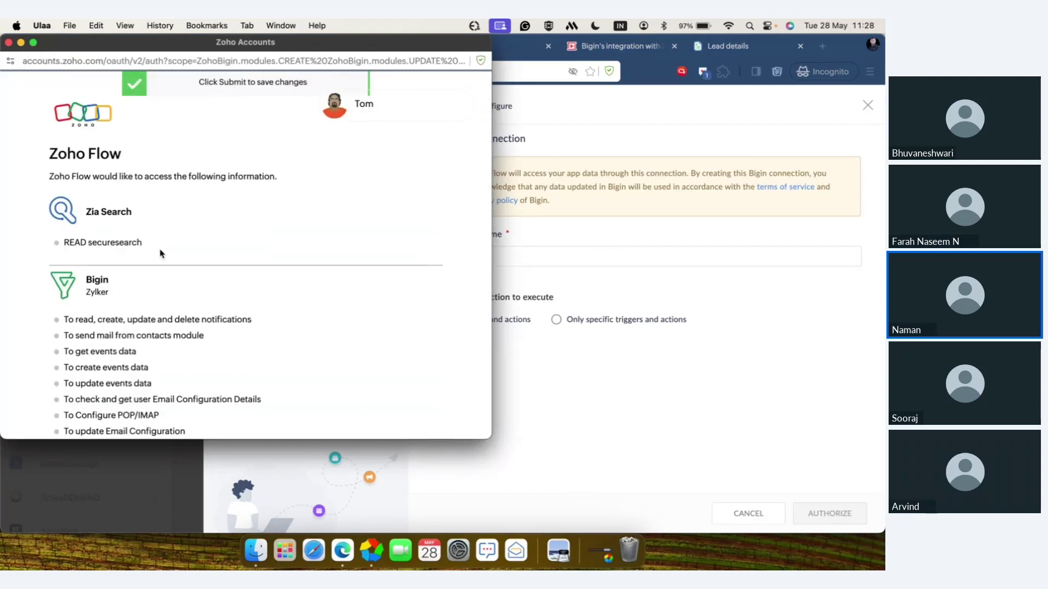
scroll(161, 253, down, 3)
scroll(162, 252, down, 10)
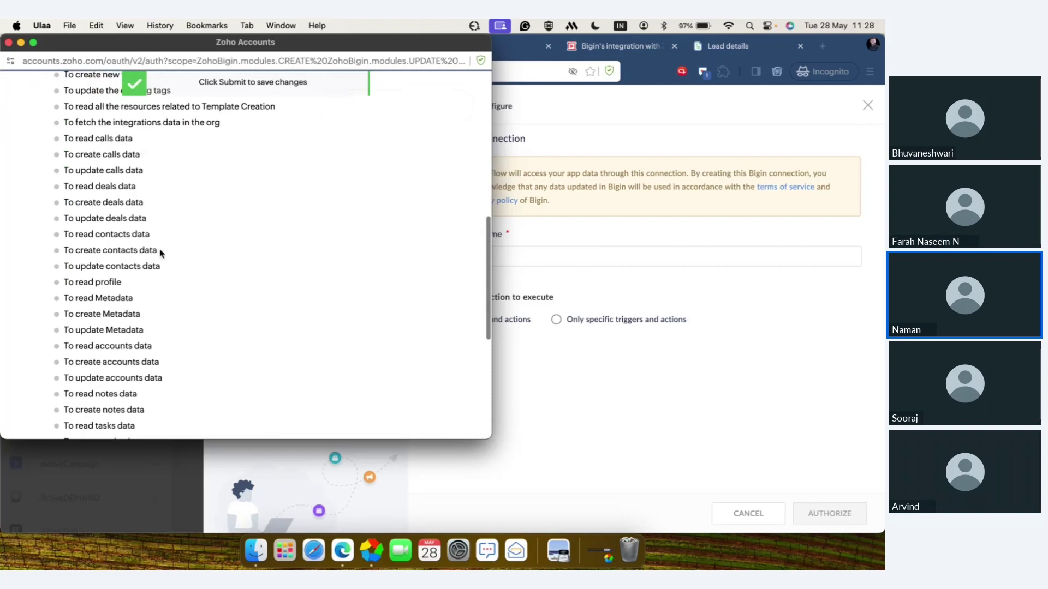
scroll(161, 253, down, 3)
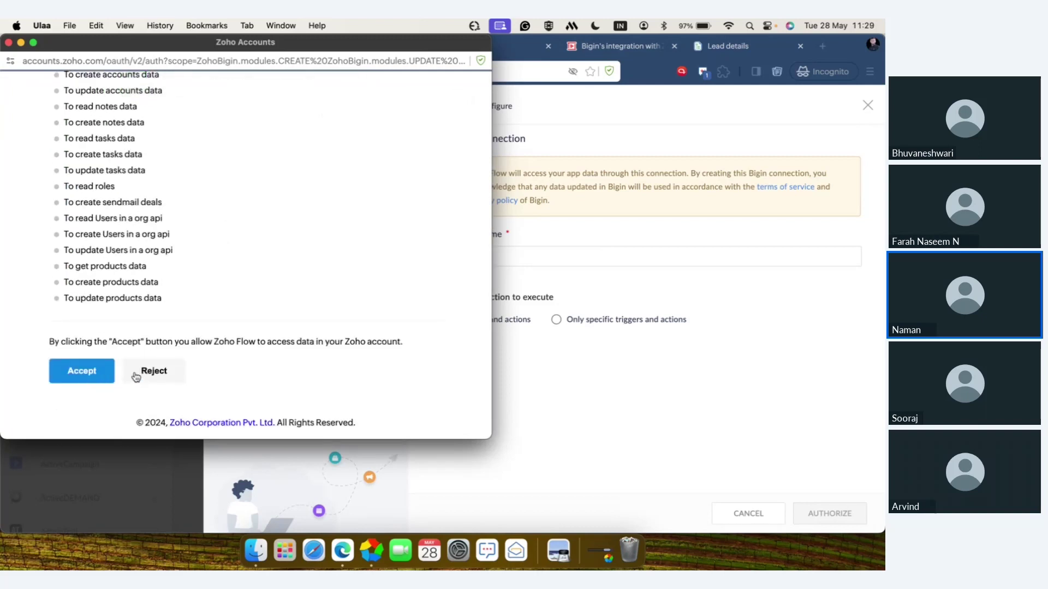
click(8, 42)
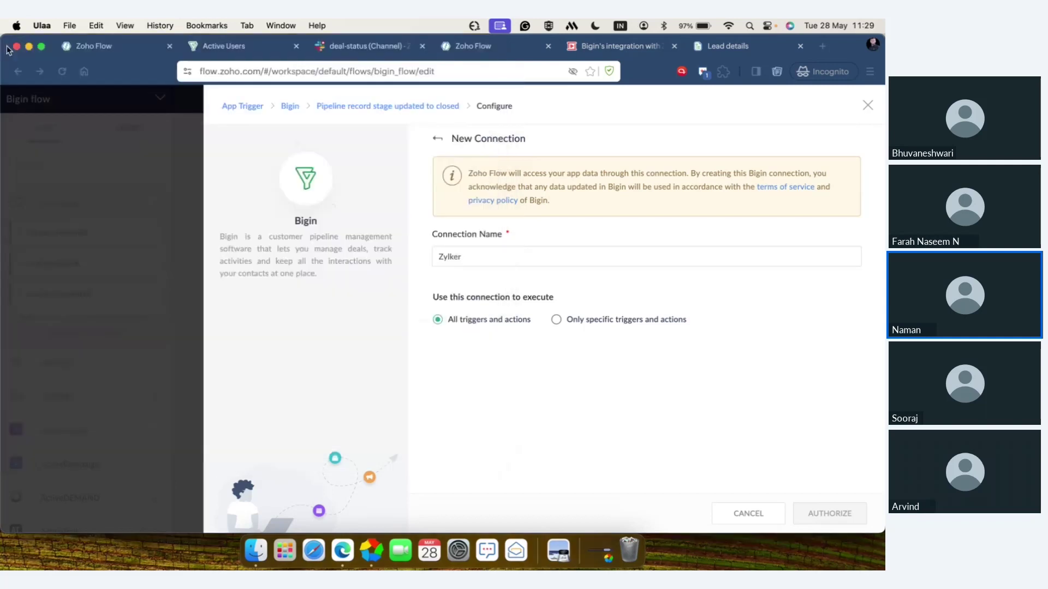
- Return to the trigger configuration and set the deal stage to Closed
click(413, 109)
scroll(644, 382, down, 10)
scroll(645, 382, up, 2)
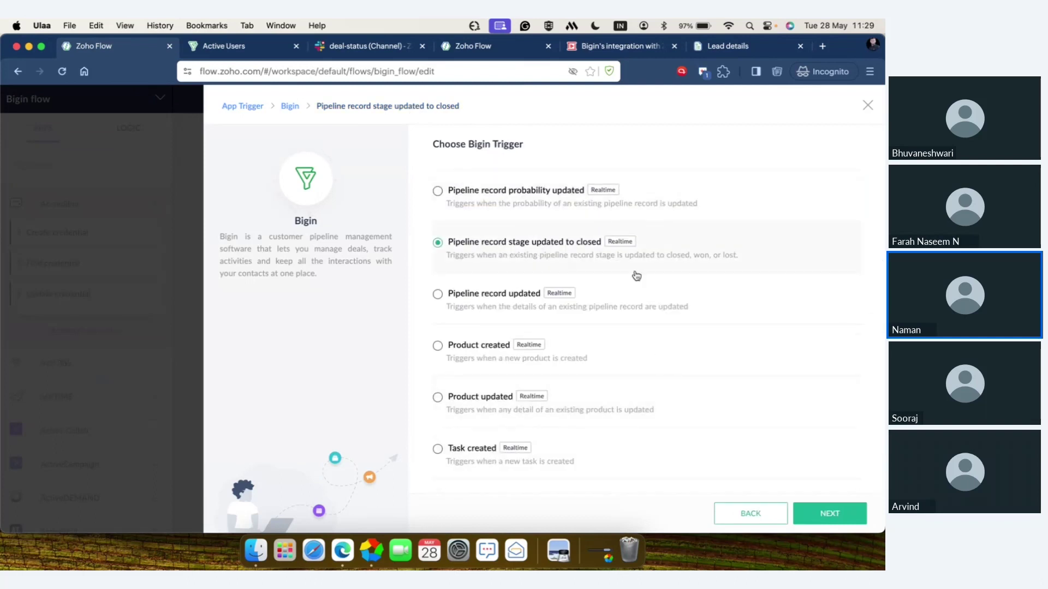
click(831, 514)
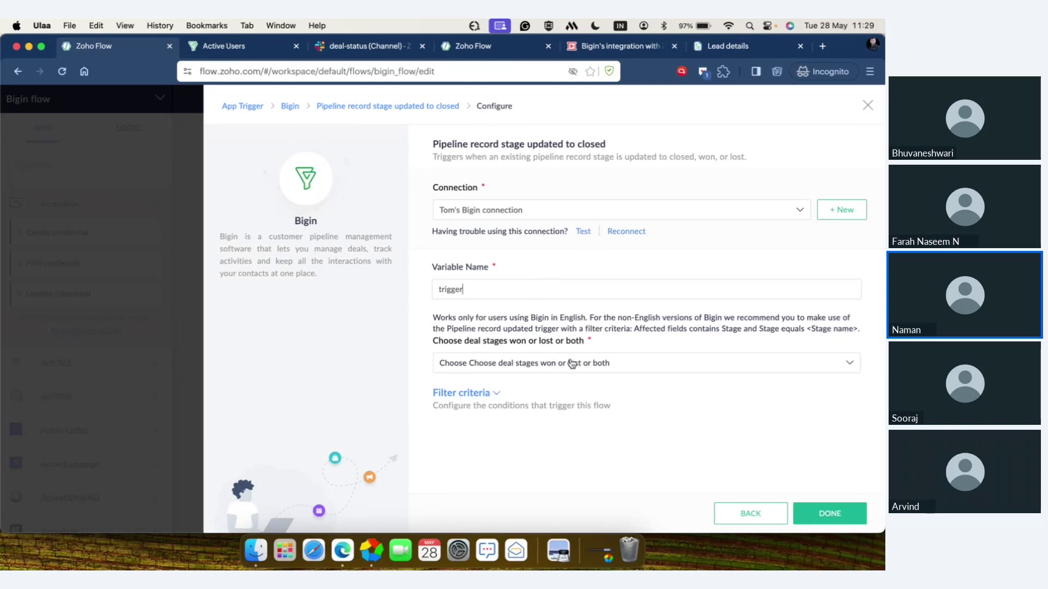
click(664, 363)
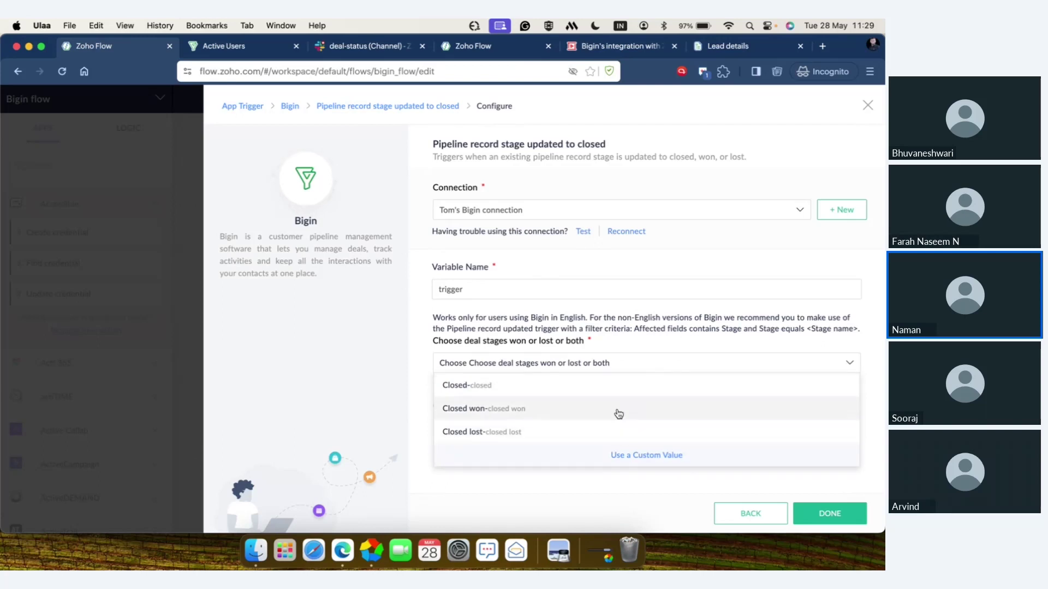
click(612, 391)
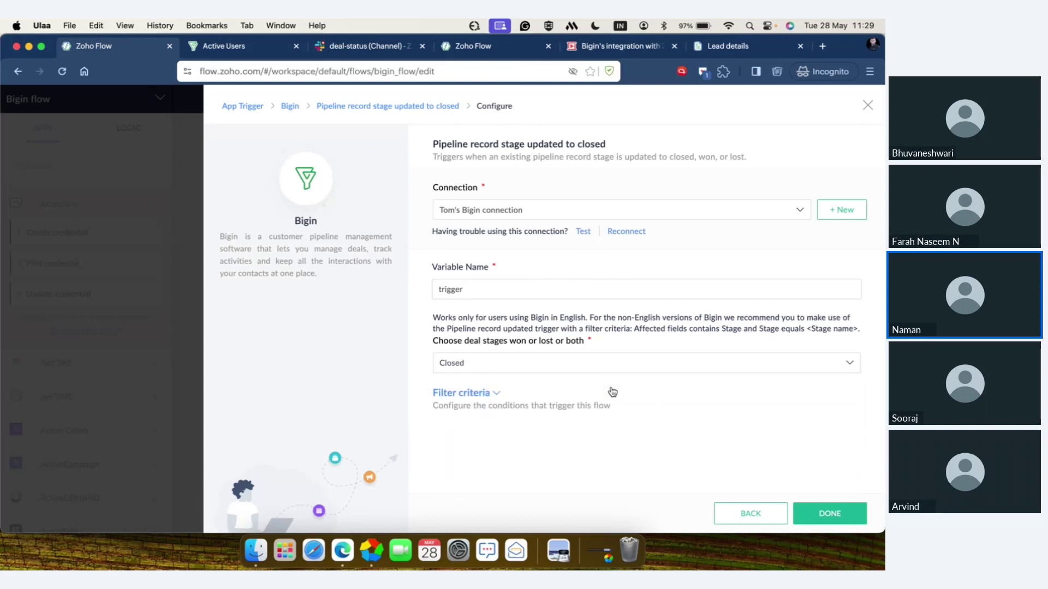
- Expand Filter criteria, browse the filter fields, and leave no condition set
click(497, 394)
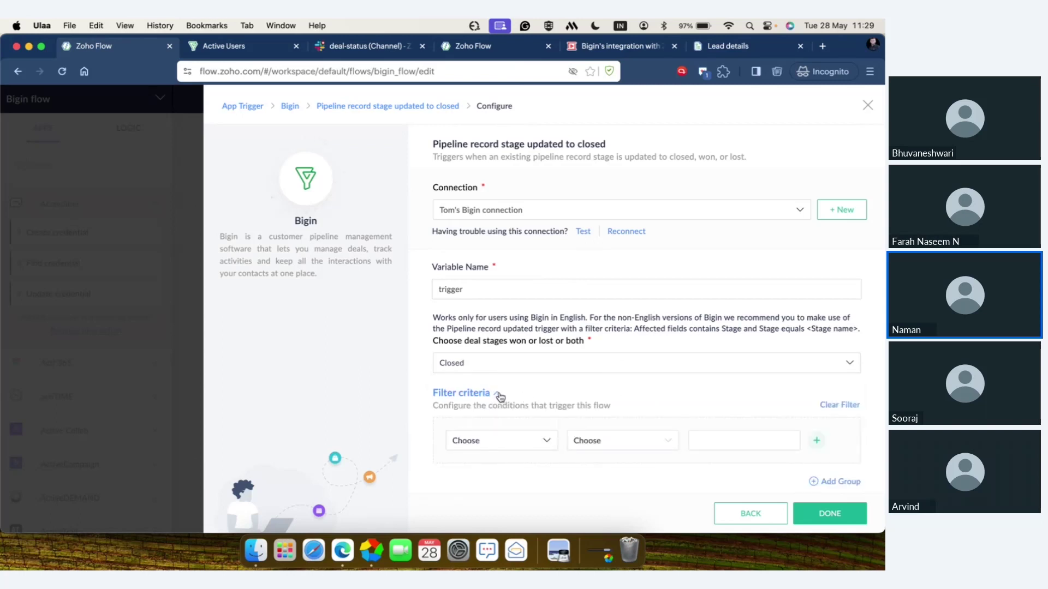
click(509, 440)
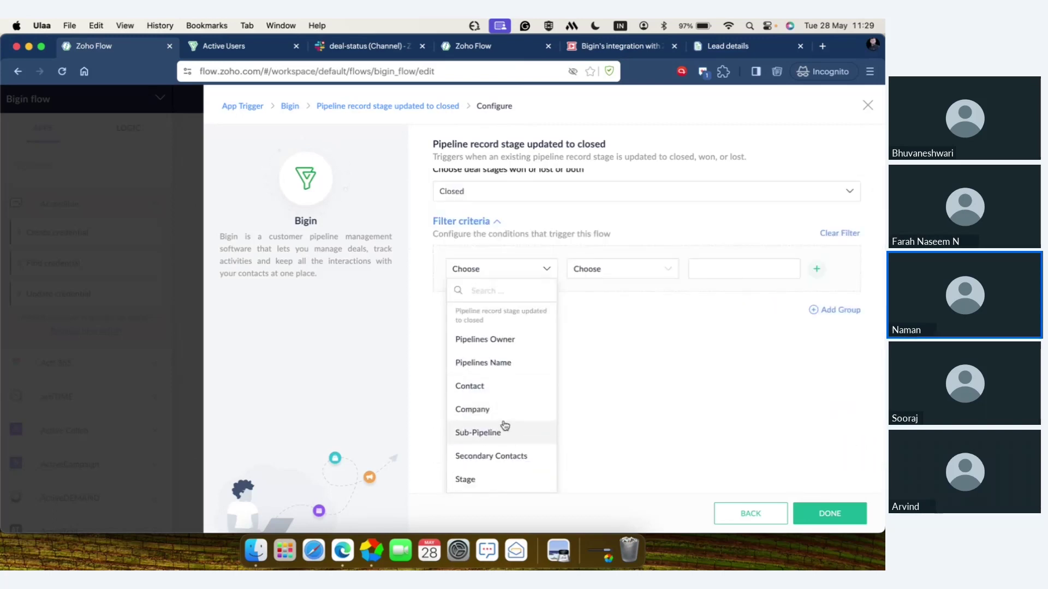
scroll(505, 426, down, 5)
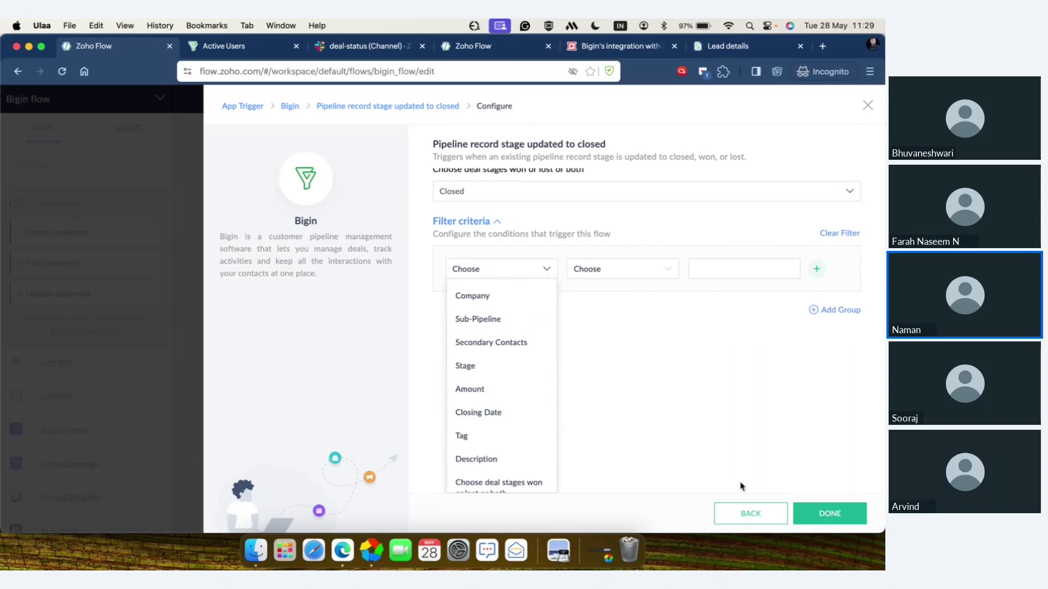
click(536, 271)
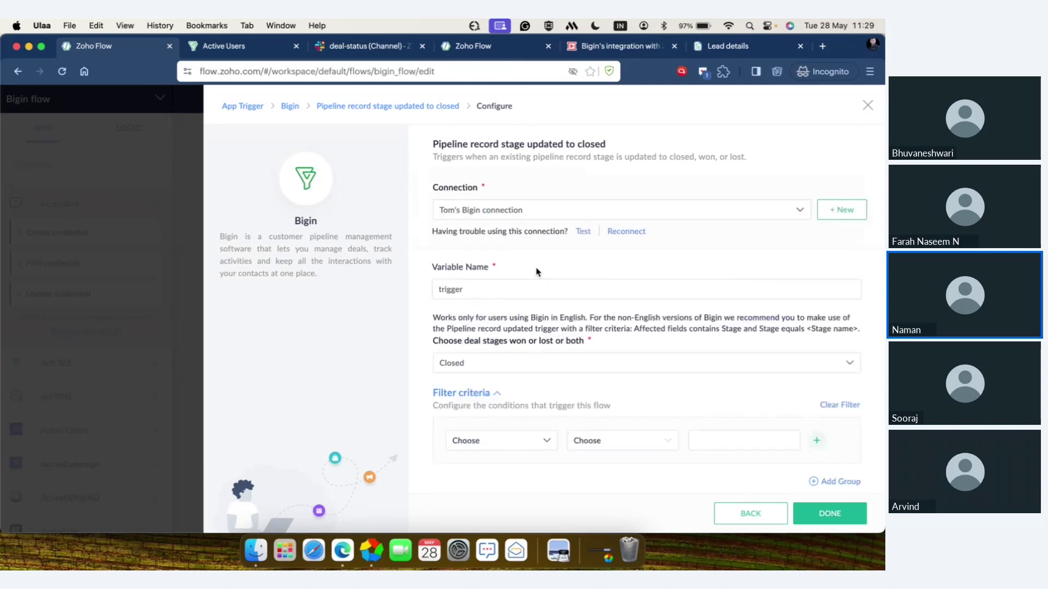
- Finish the trigger setup and scroll through the APPS list
click(841, 514)
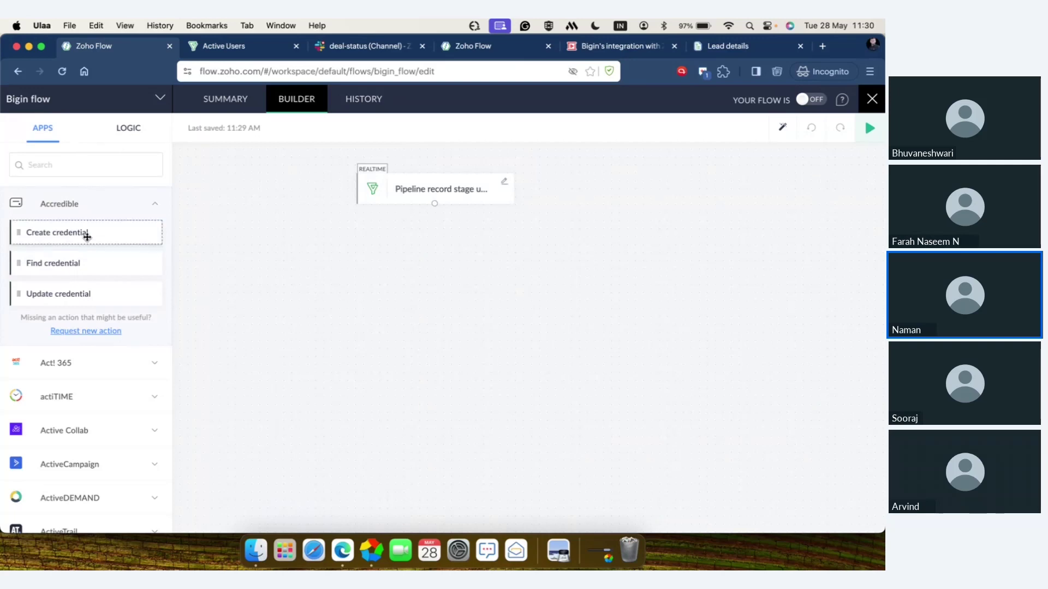
scroll(76, 411, down, 8)
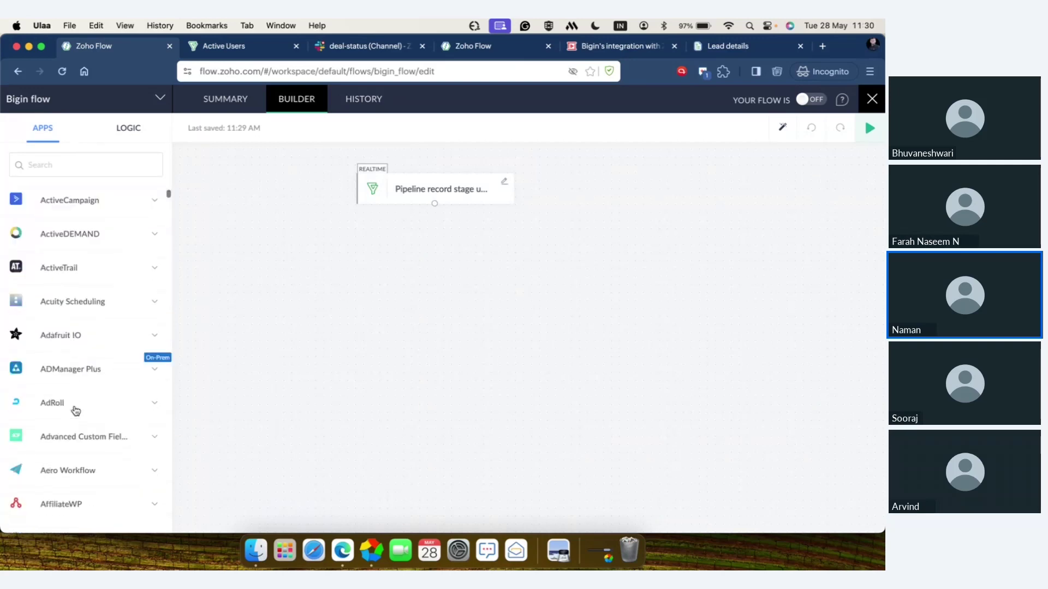
scroll(76, 411, down, 10)
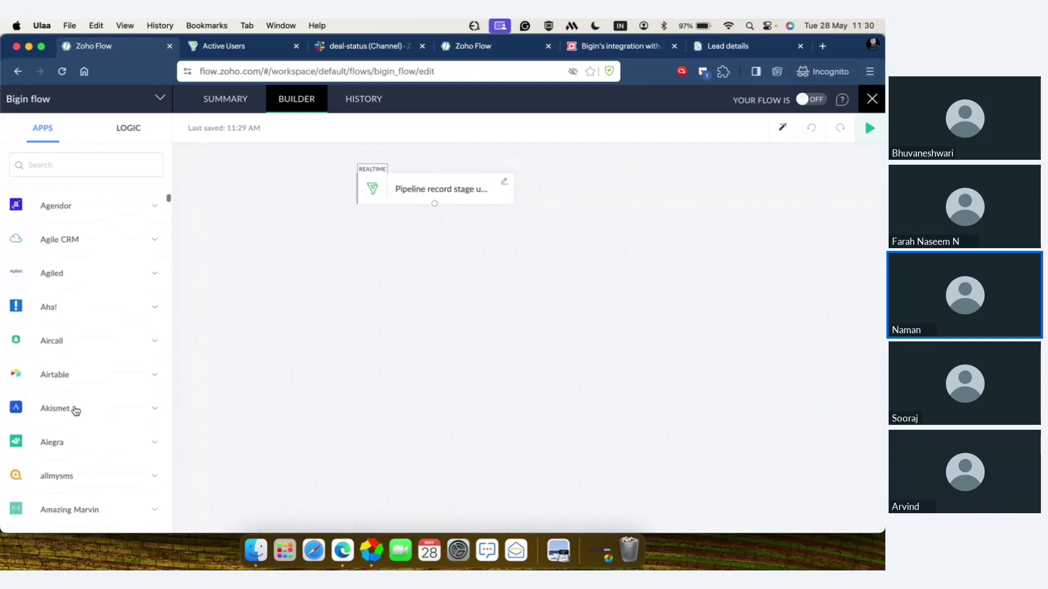
scroll(76, 411, down, 6)
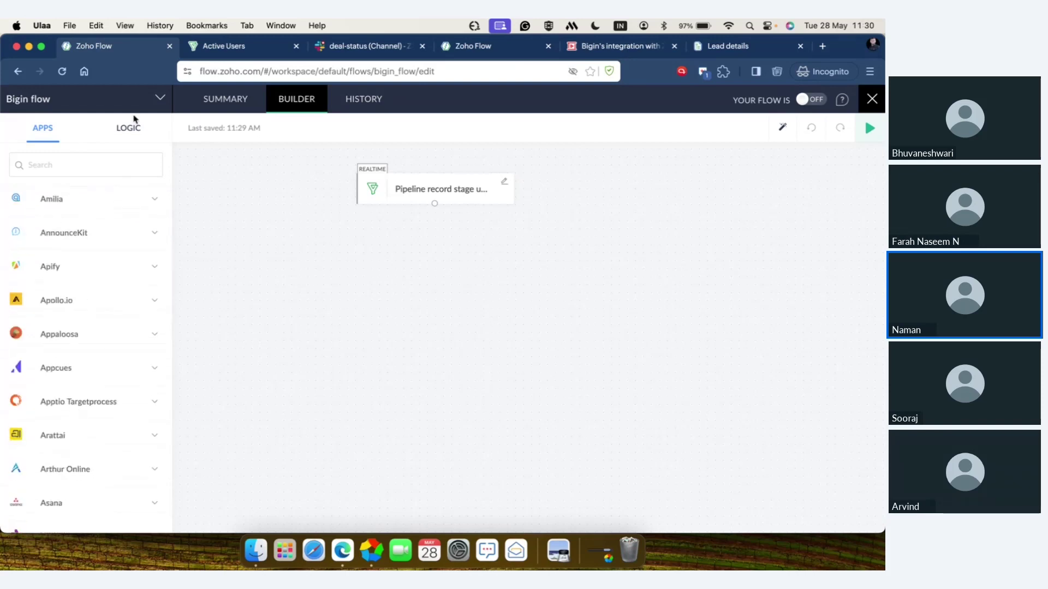
- Browse the LOGIC blocks: Flow Control, Notification and Custom Functions
click(130, 130)
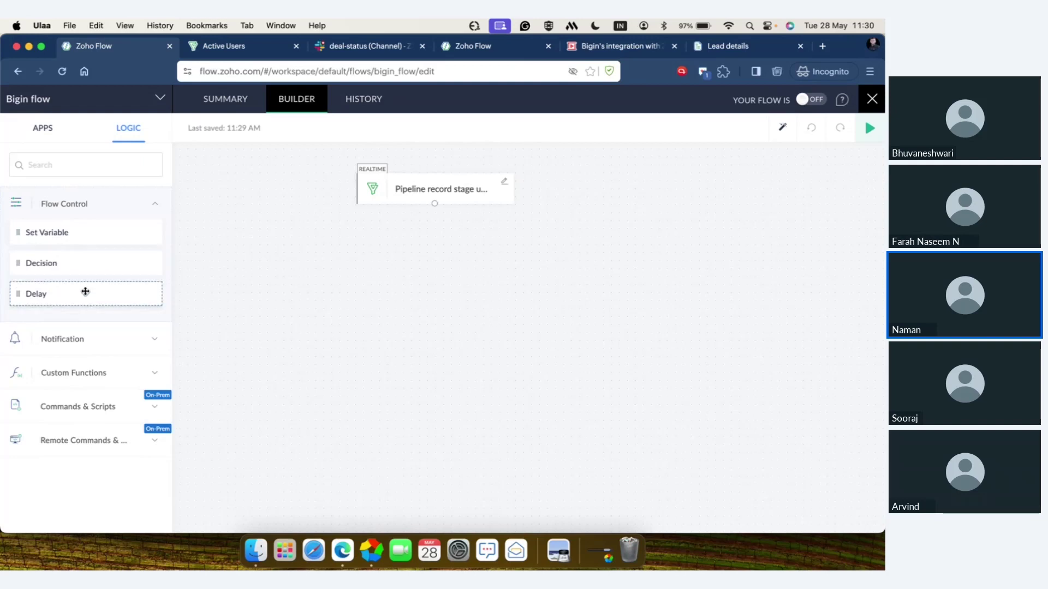
click(77, 341)
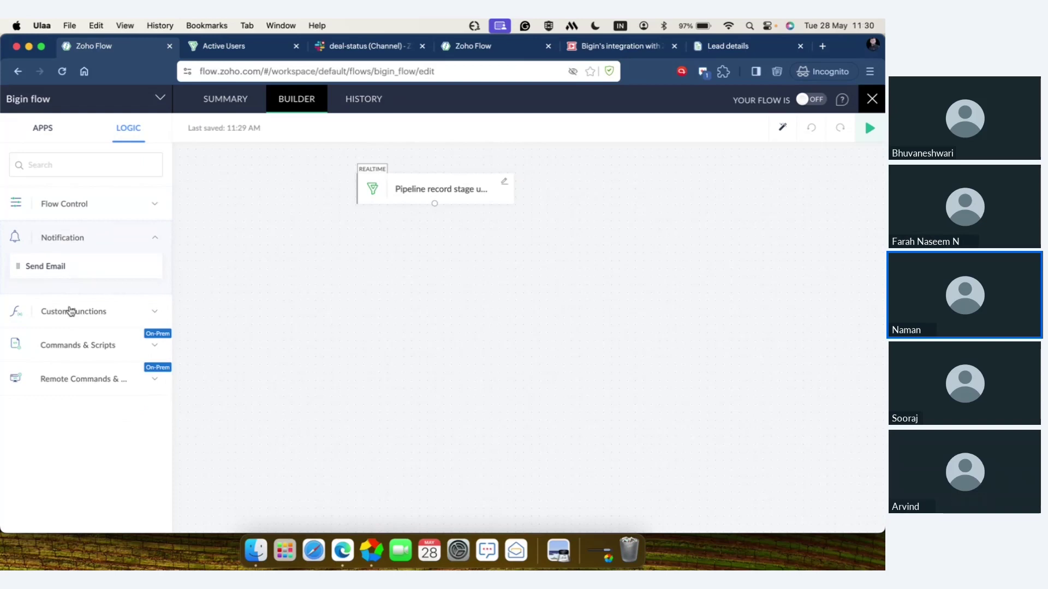
click(71, 311)
scroll(61, 388, down, 3)
scroll(61, 389, down, 10)
scroll(61, 388, down, 10)
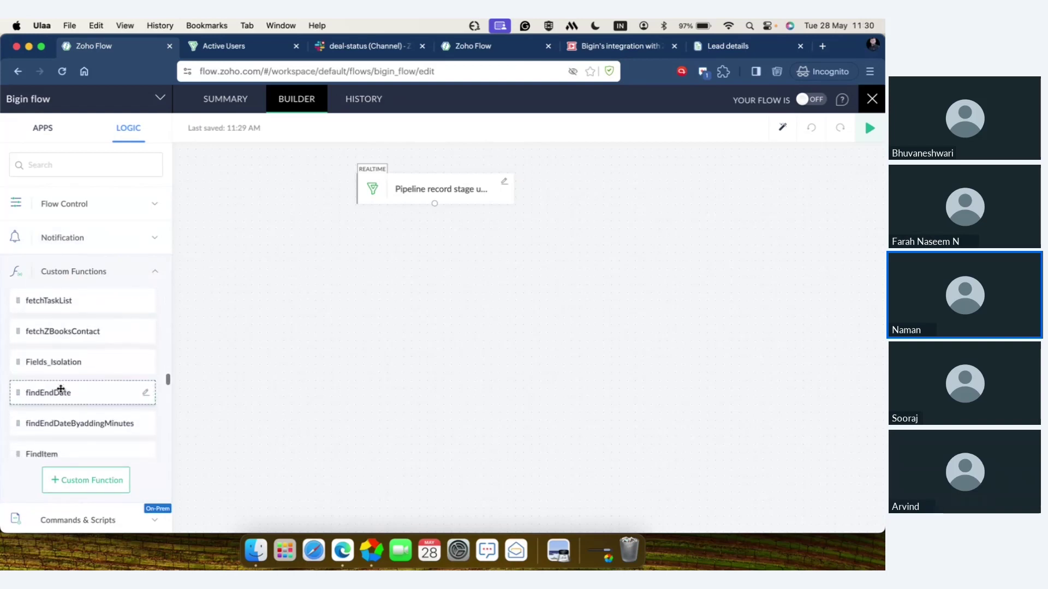
scroll(60, 389, down, 2)
click(118, 280)
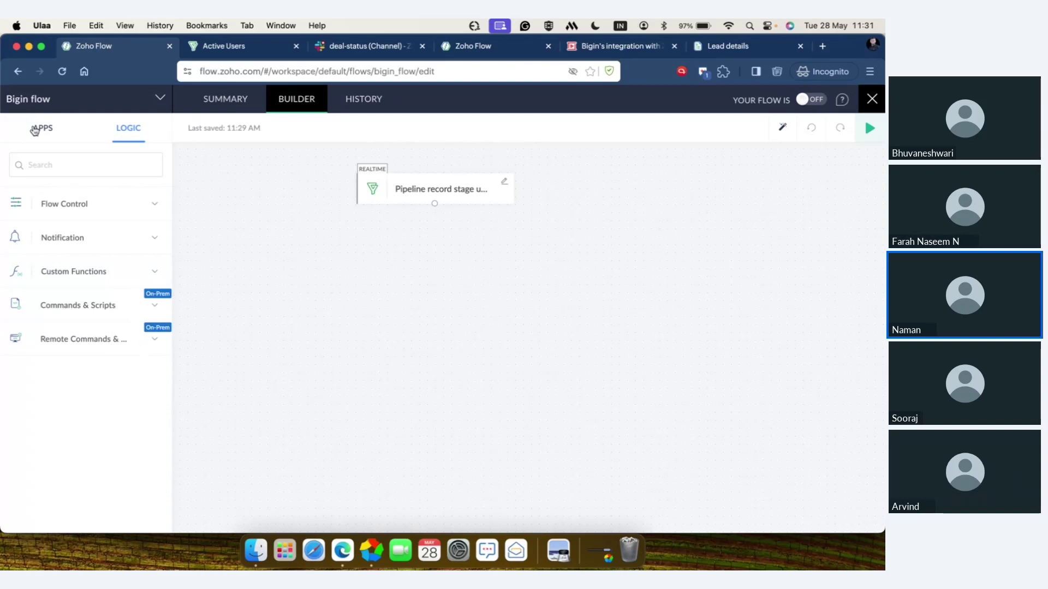
- Add a Slack 'Send private channel message' action step to the flow
click(34, 130)
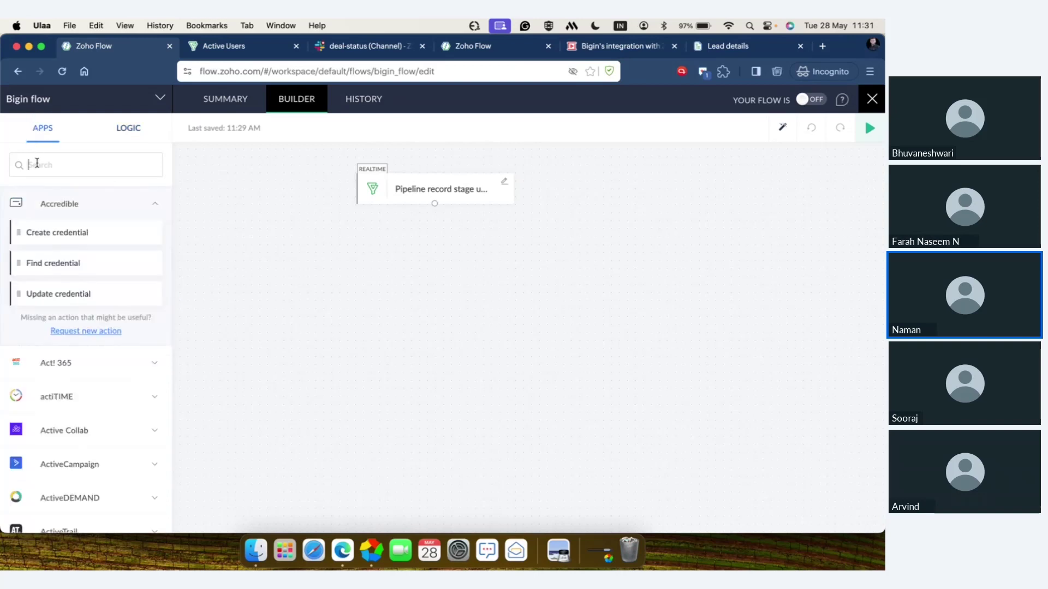
click(36, 163)
text(slack)
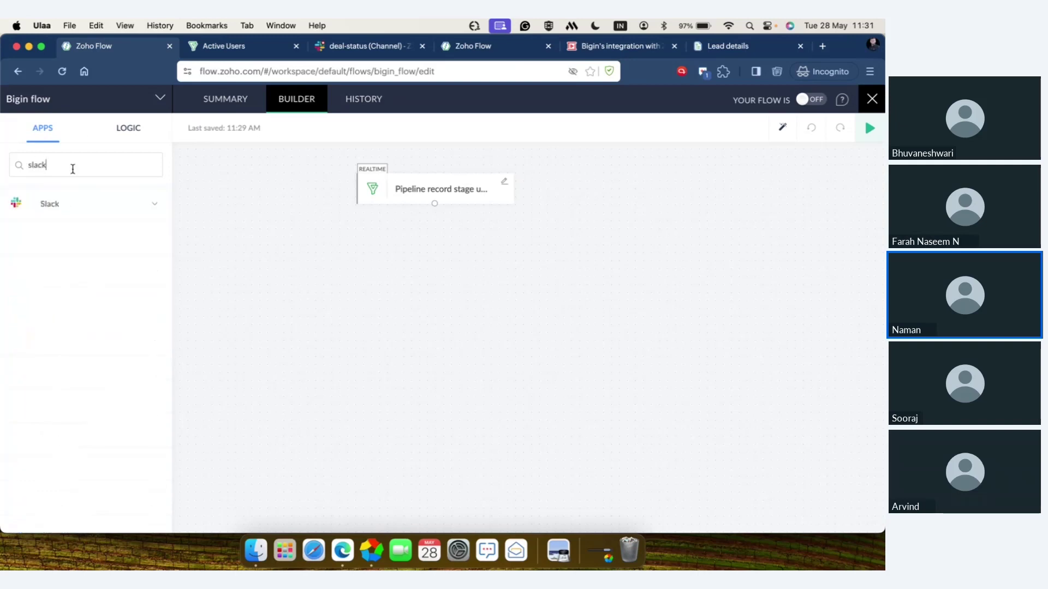
click(71, 203)
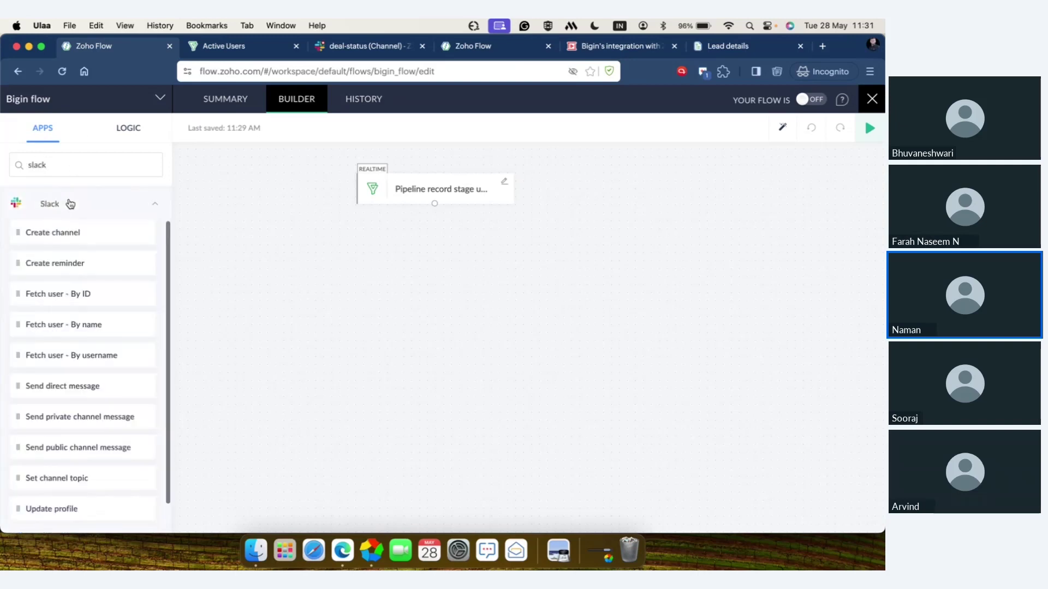
scroll(93, 390, down, 2)
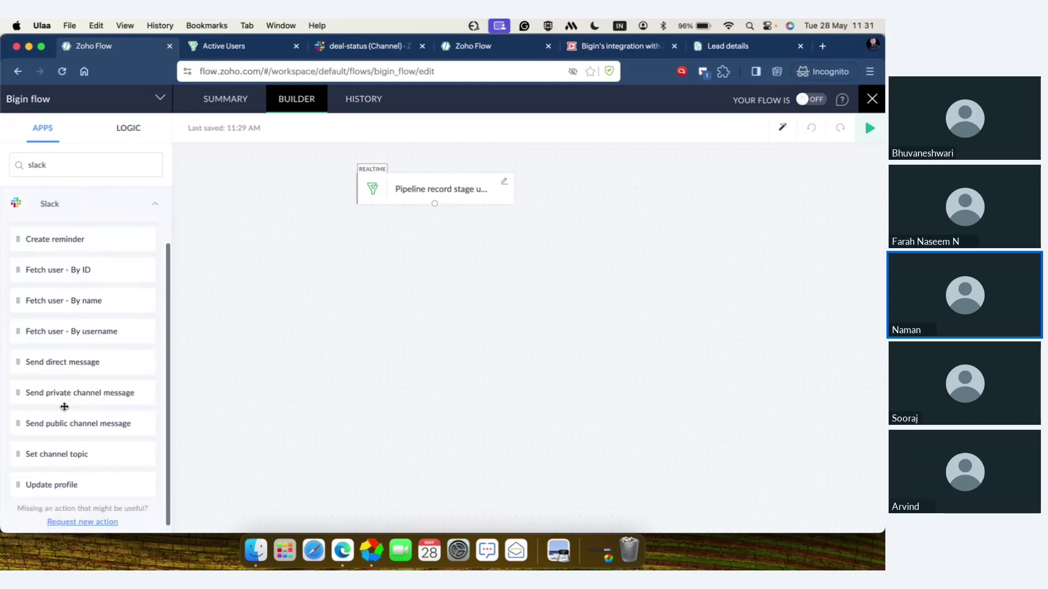
drag(65, 402, 423, 274)
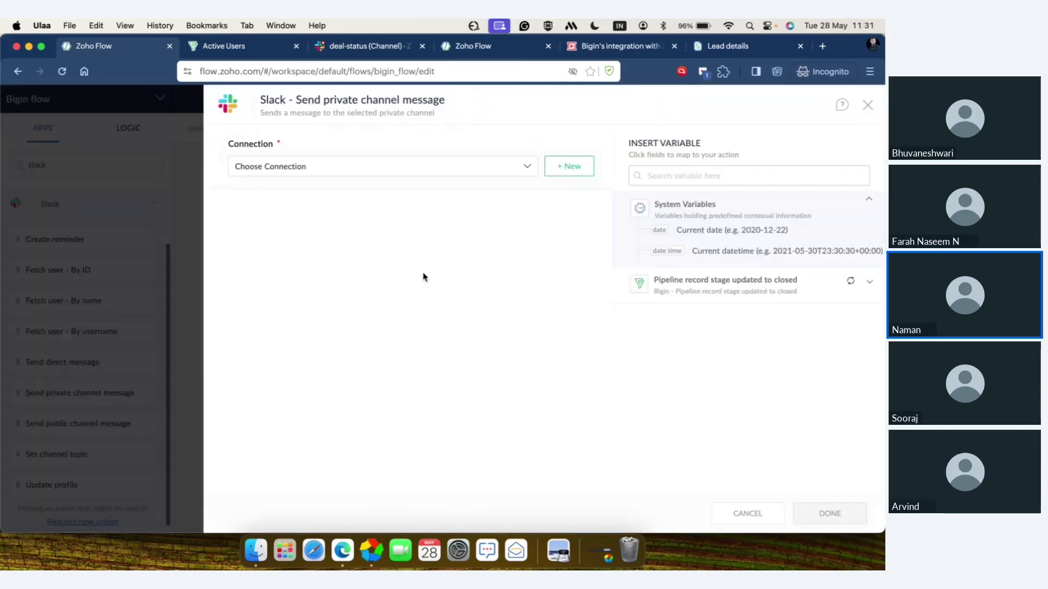
- Set the Slack step to Zylker's Slack Connection and the deal-status private channel
click(456, 171)
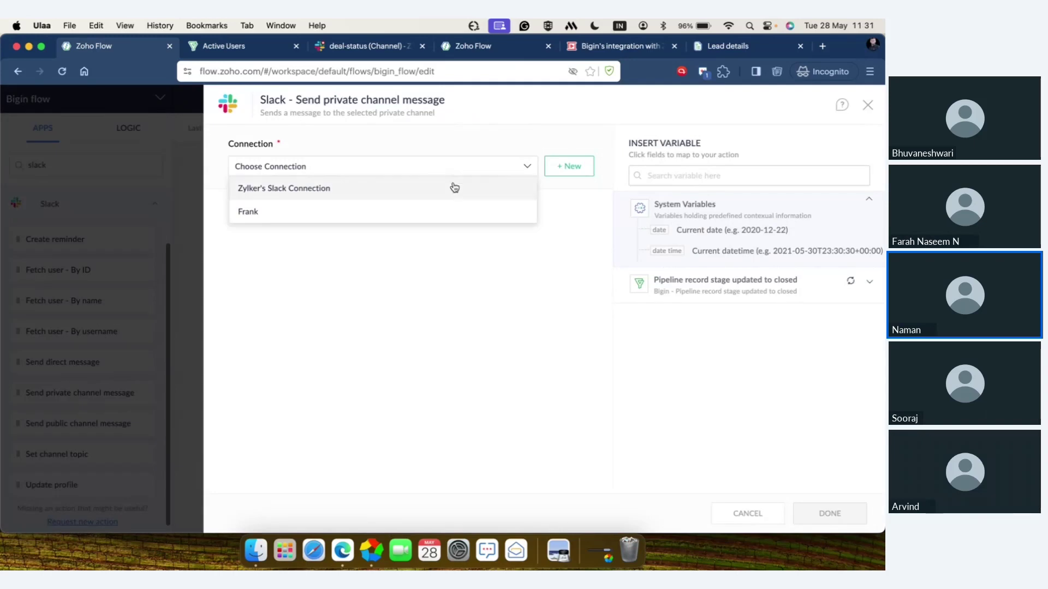
click(453, 187)
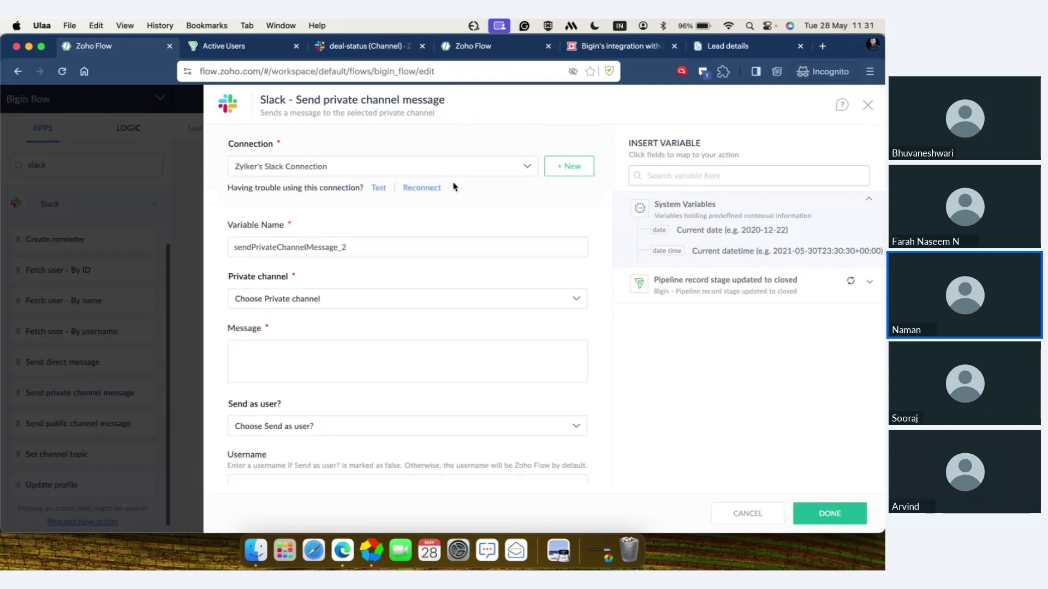
click(402, 299)
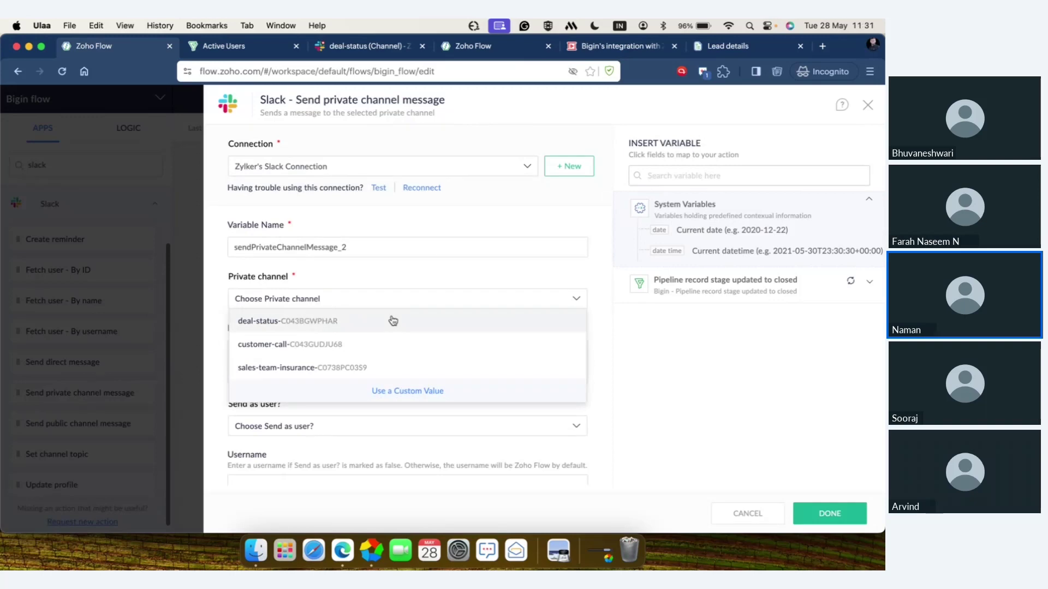
click(393, 321)
click(397, 302)
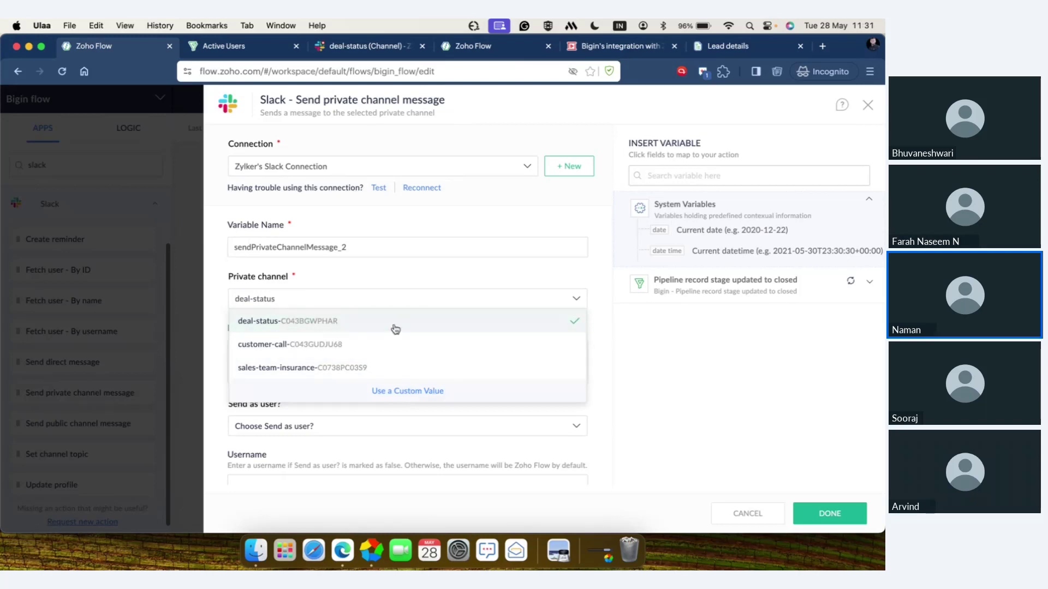
click(393, 326)
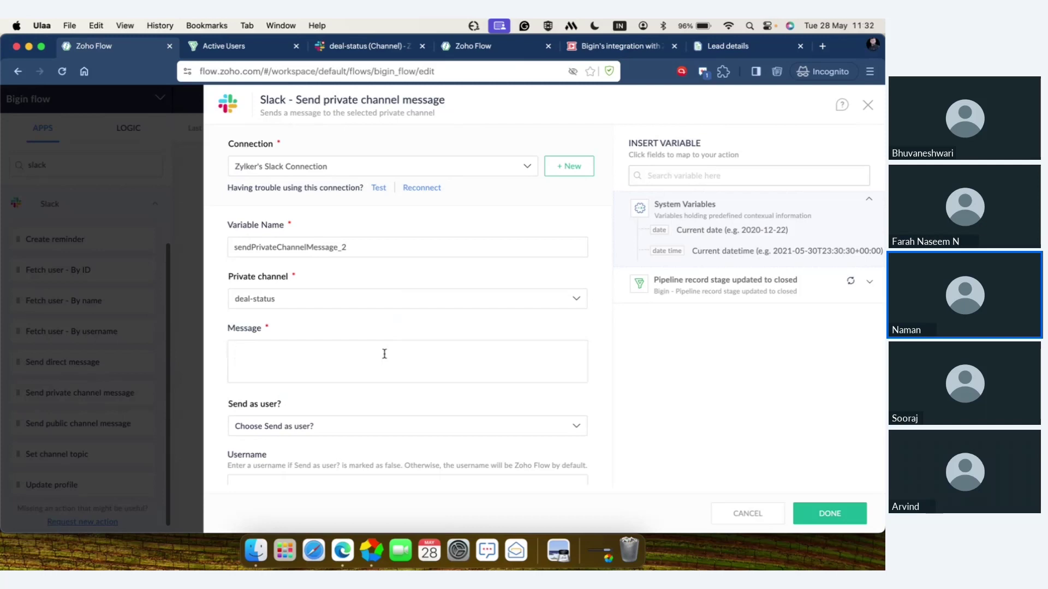
- Start the Slack message with 'Hi team, we have' followed by the deal Stage variable
text(Hi team, w)
text(e have)
click(729, 282)
scroll(722, 408, down, 10)
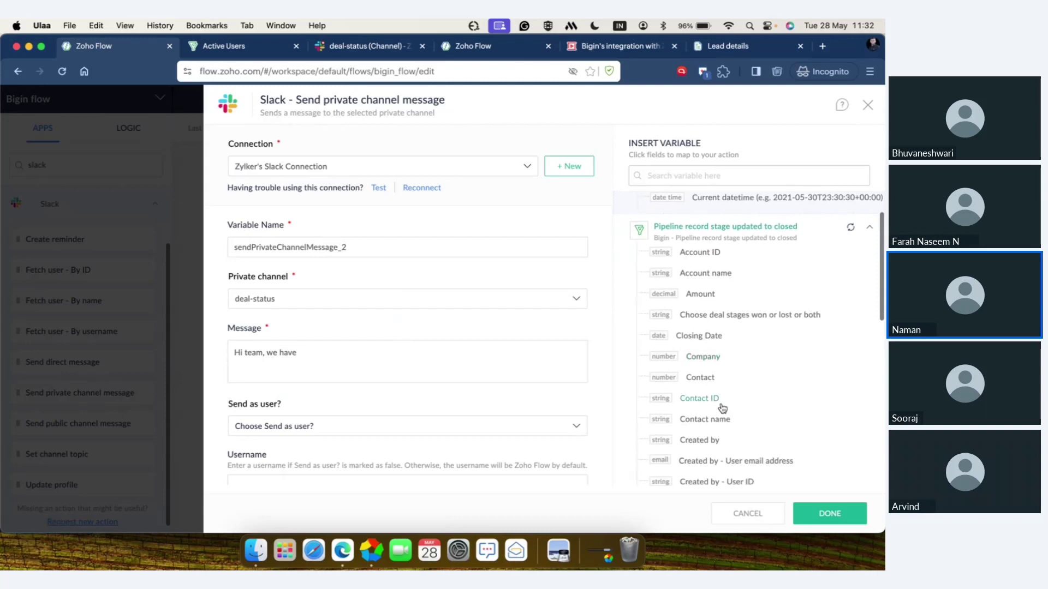
scroll(722, 408, down, 10)
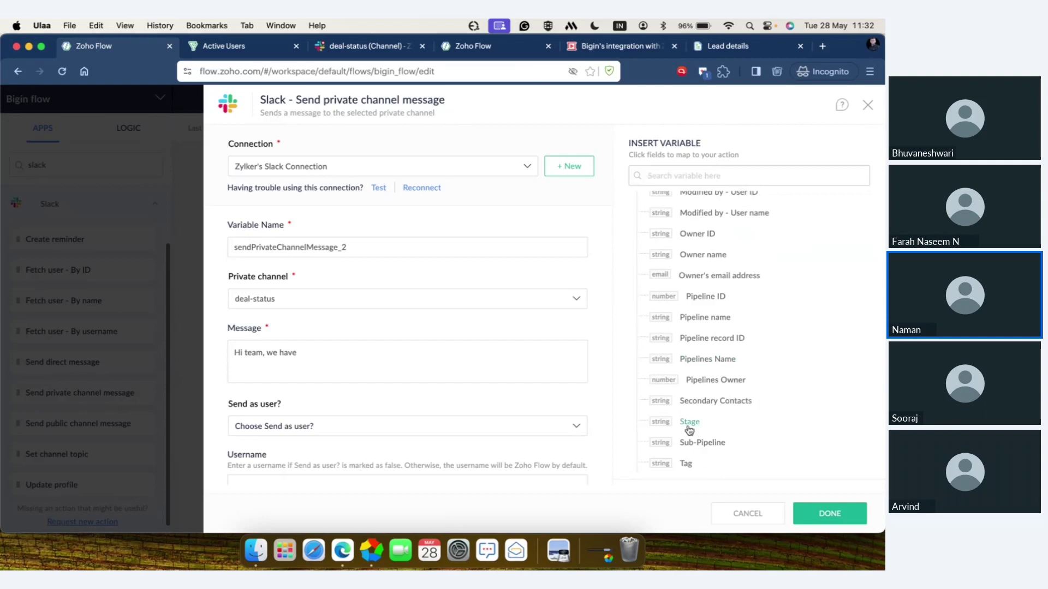
click(689, 421)
- Continue with 'a deal. The account name is' and insert the Account name variable
text(a deal)
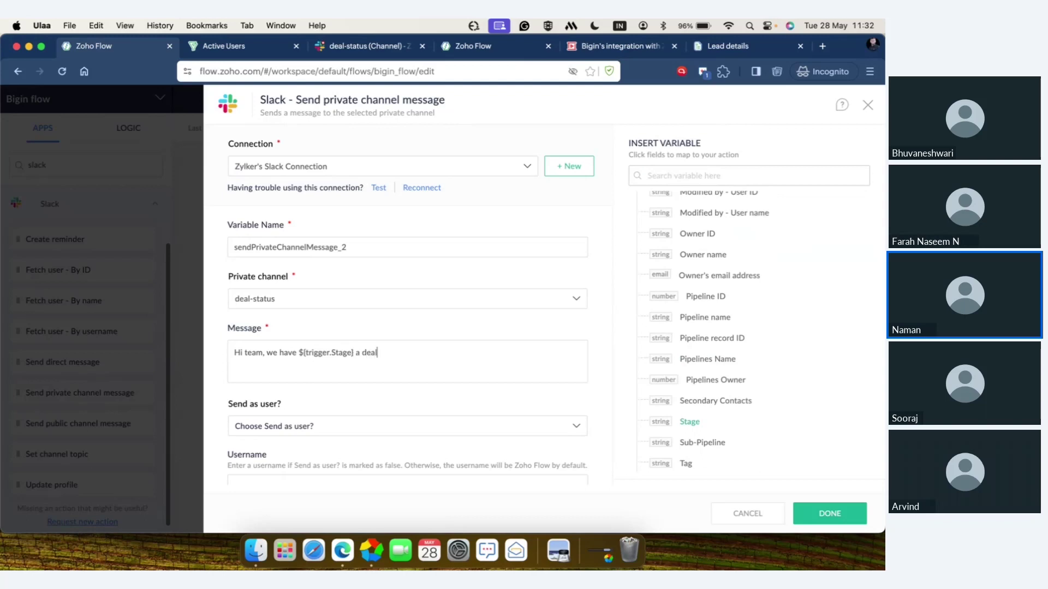
text(. The account name is)
scroll(750, 242, up, 2)
click(733, 175)
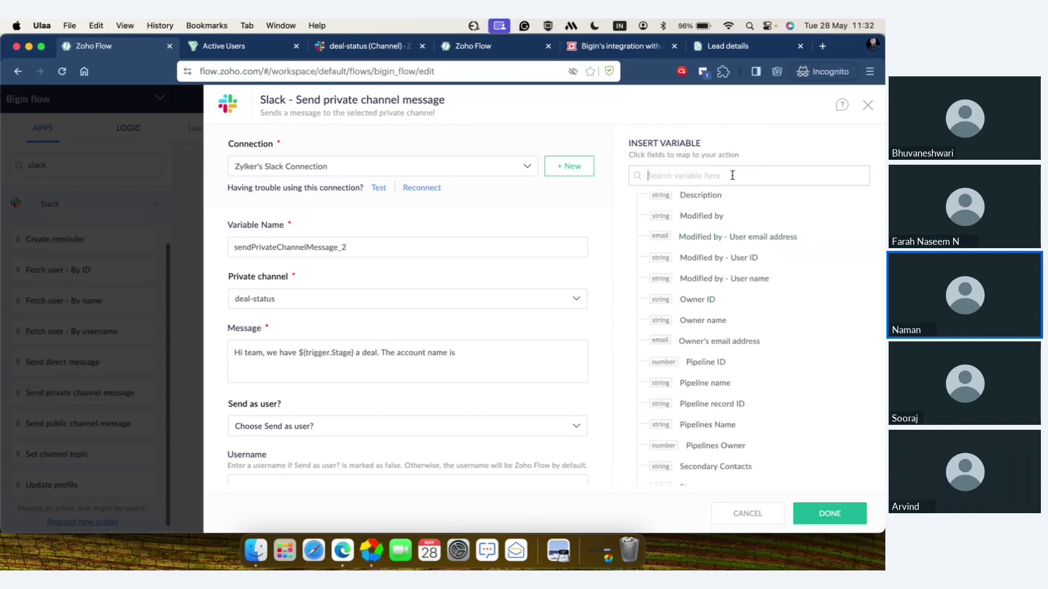
text(acc)
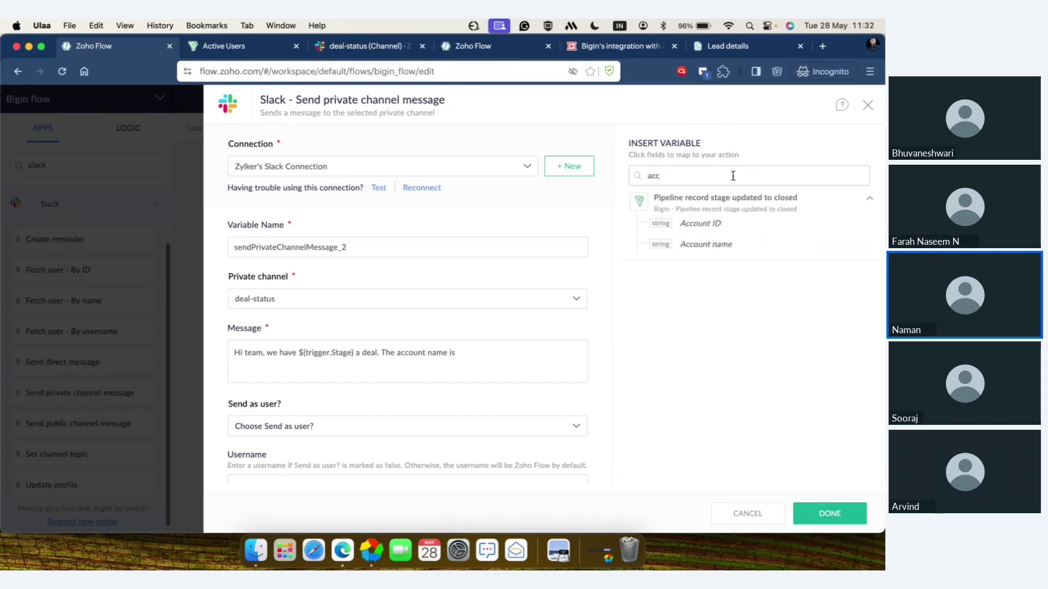
click(732, 246)
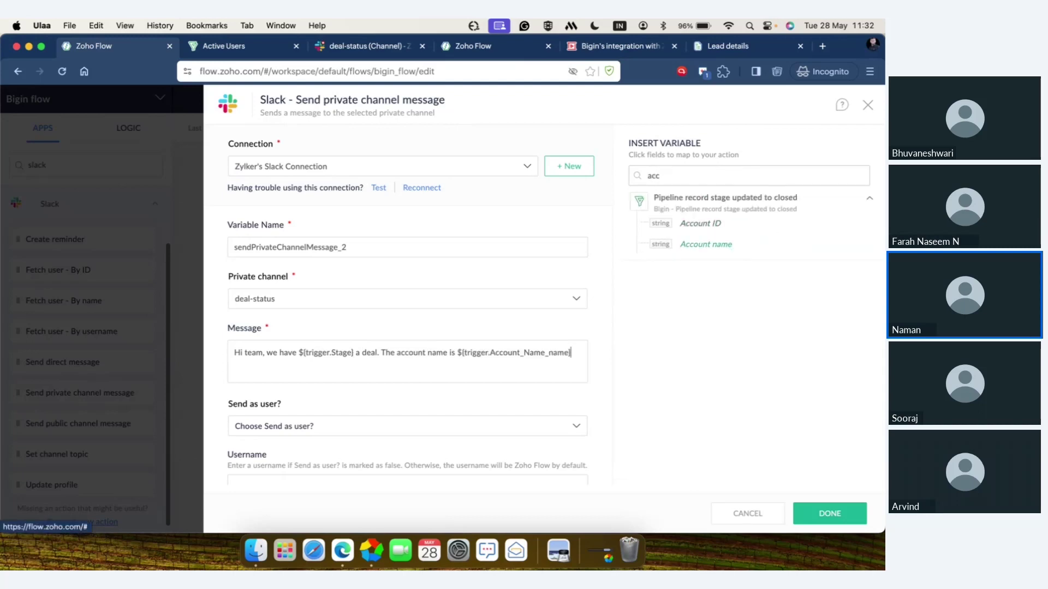
scroll(464, 388, down, 5)
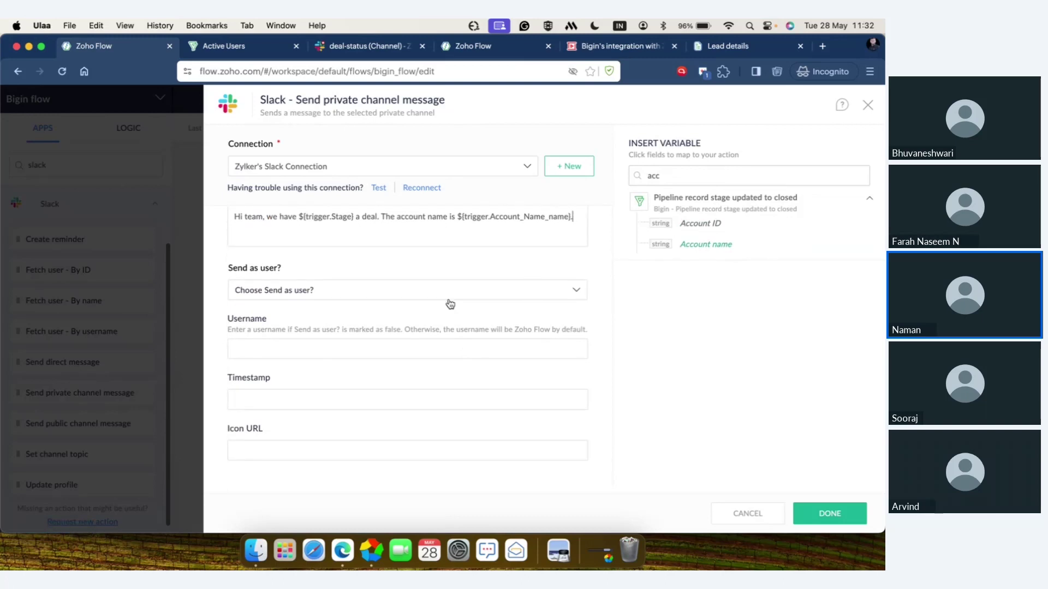
scroll(441, 376, up, 2)
scroll(443, 376, up, 3)
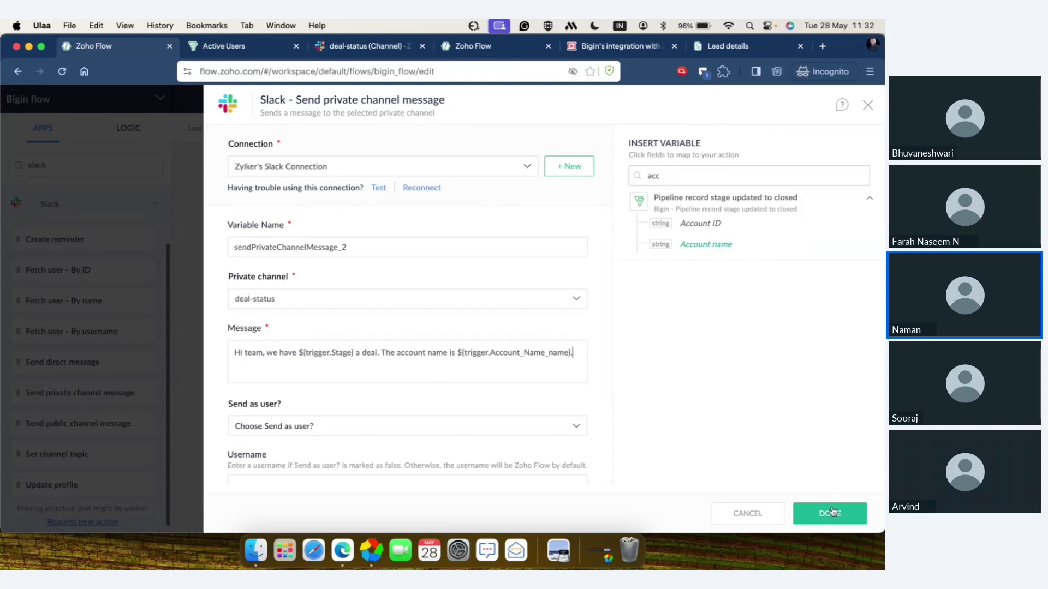
- Save the Slack message step, turn the Bigin flow ON, and switch to Bigin
click(829, 515)
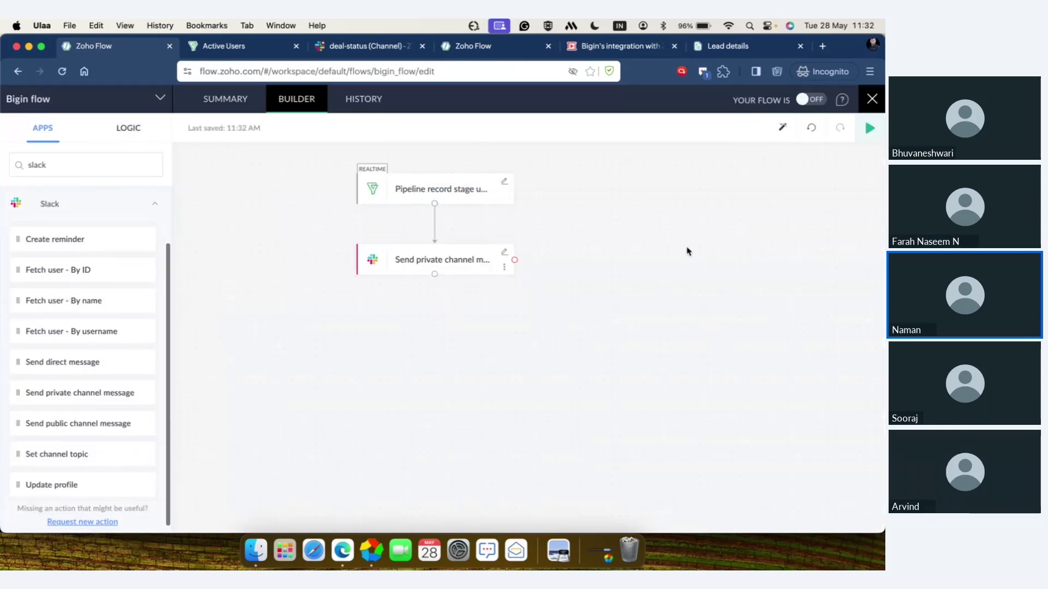
click(801, 99)
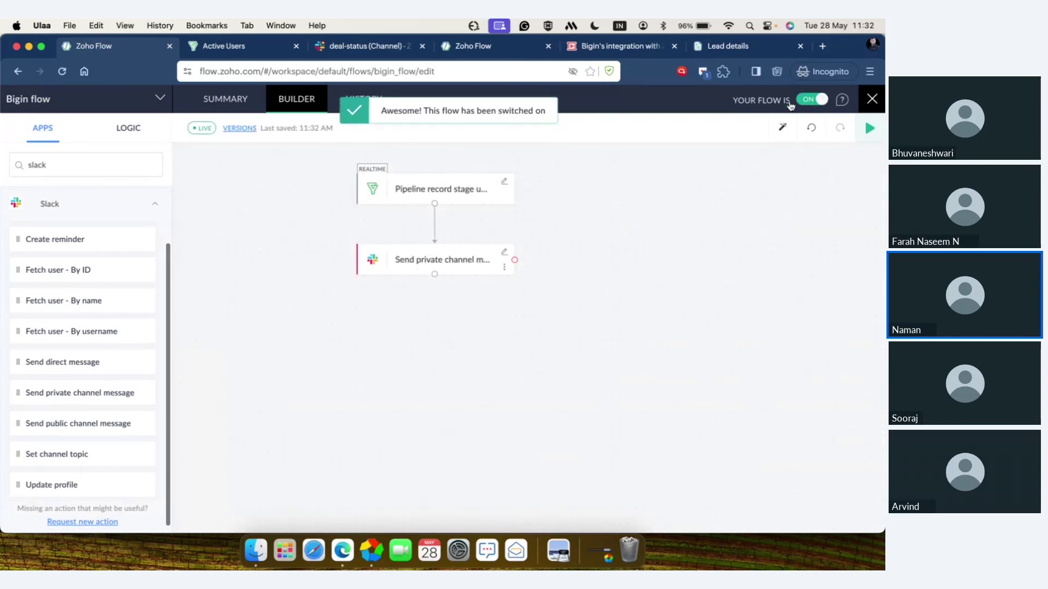
click(244, 53)
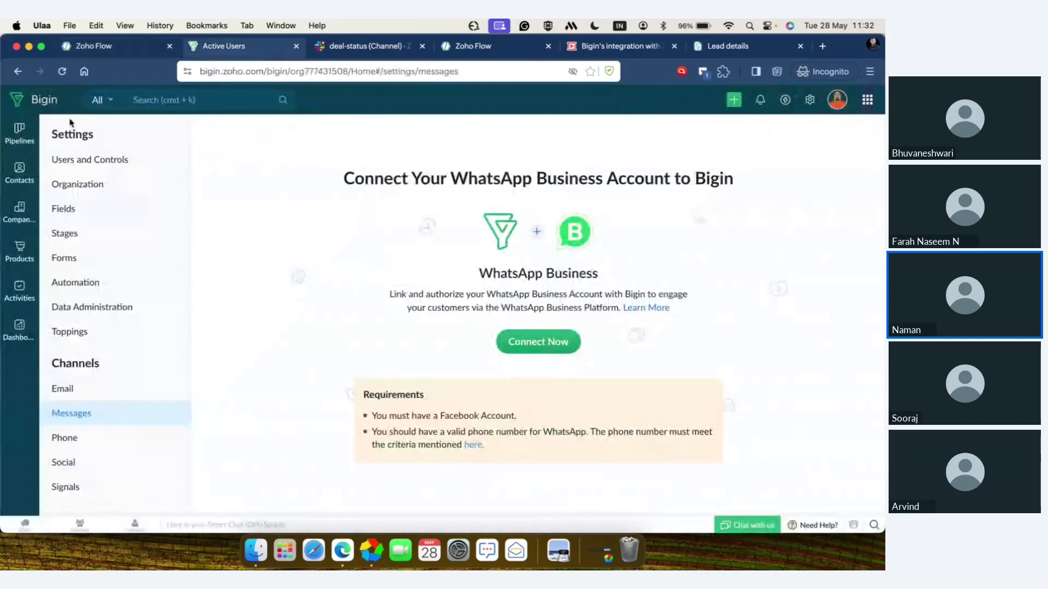
- Move the Zack's cars deal to Negotiation/Review and check the flow's task history
click(28, 133)
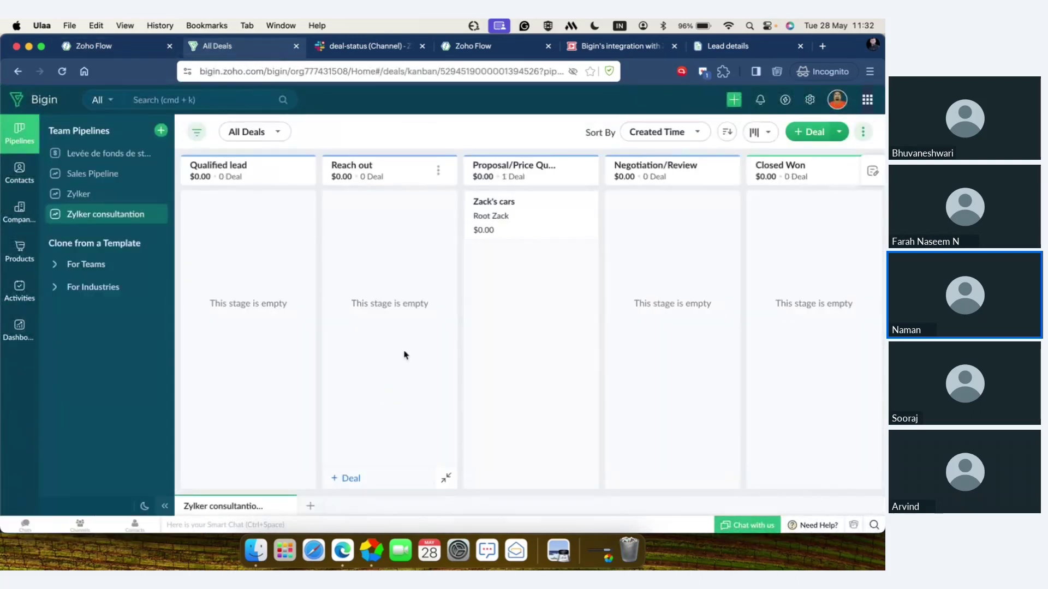
drag(527, 227, 669, 236)
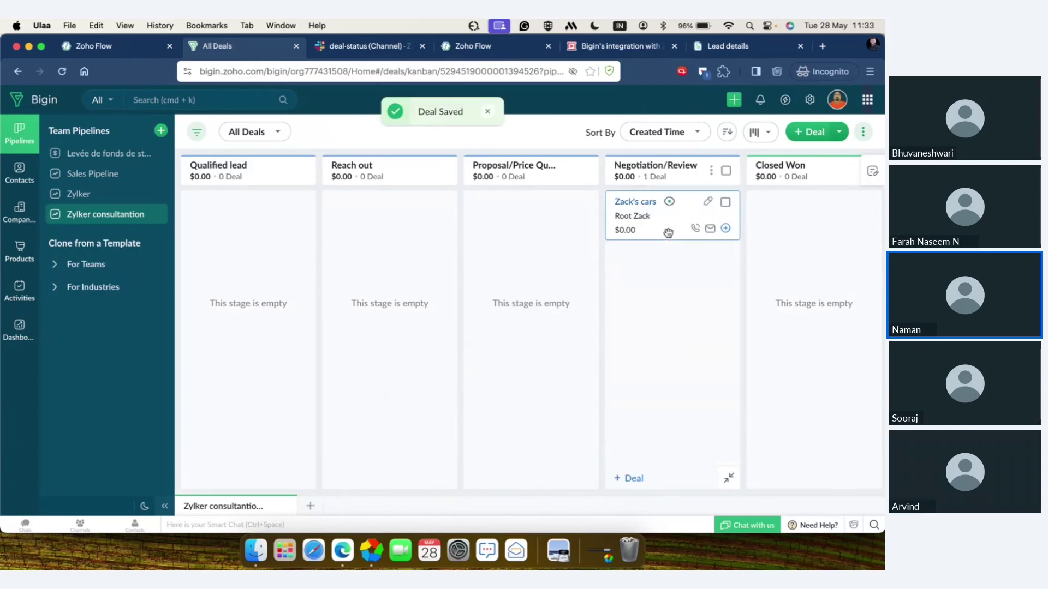
click(136, 49)
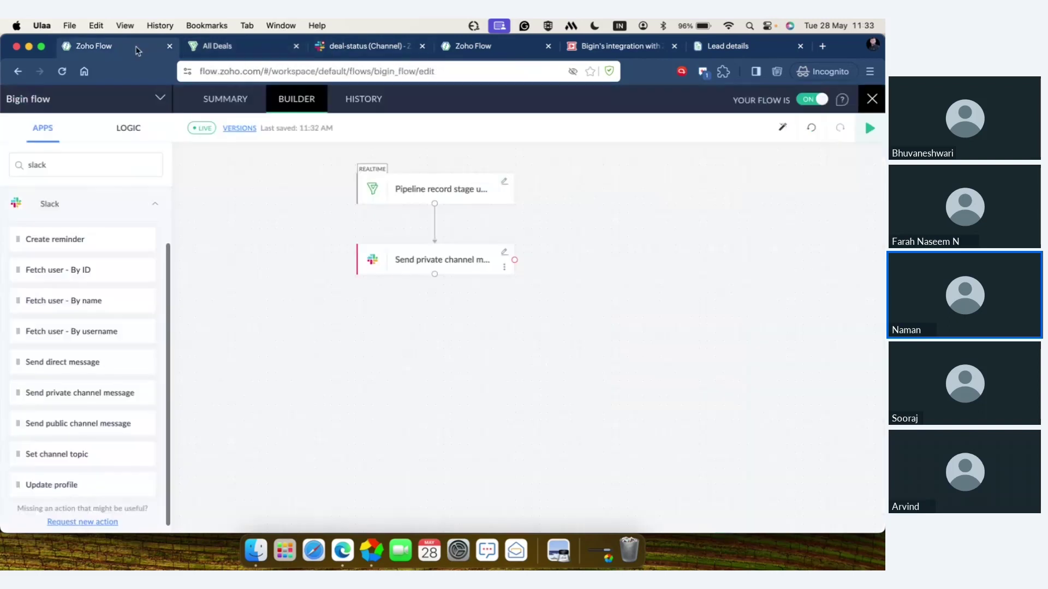
click(372, 103)
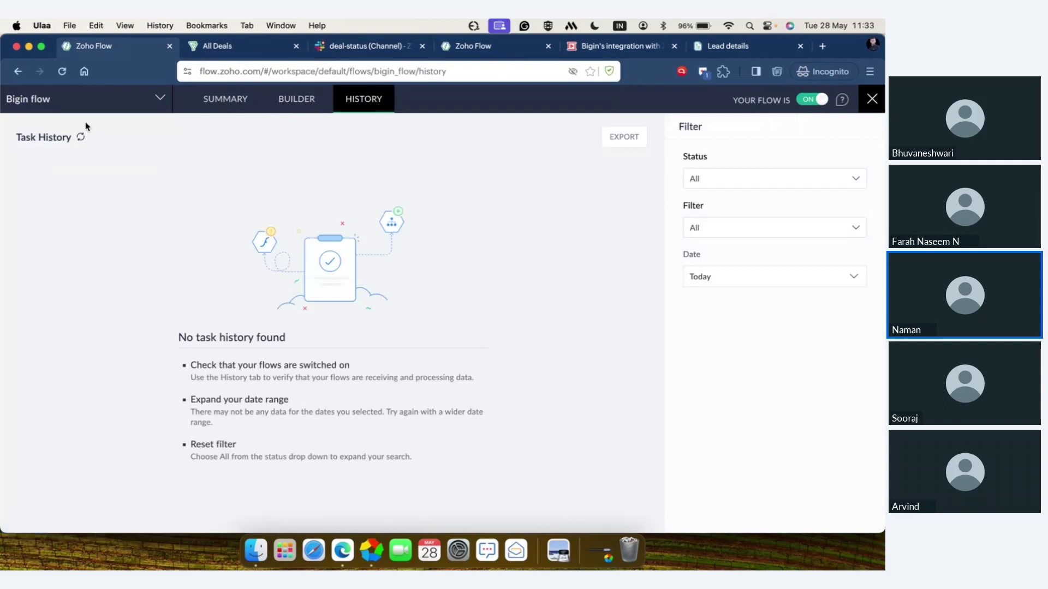
click(81, 137)
click(82, 138)
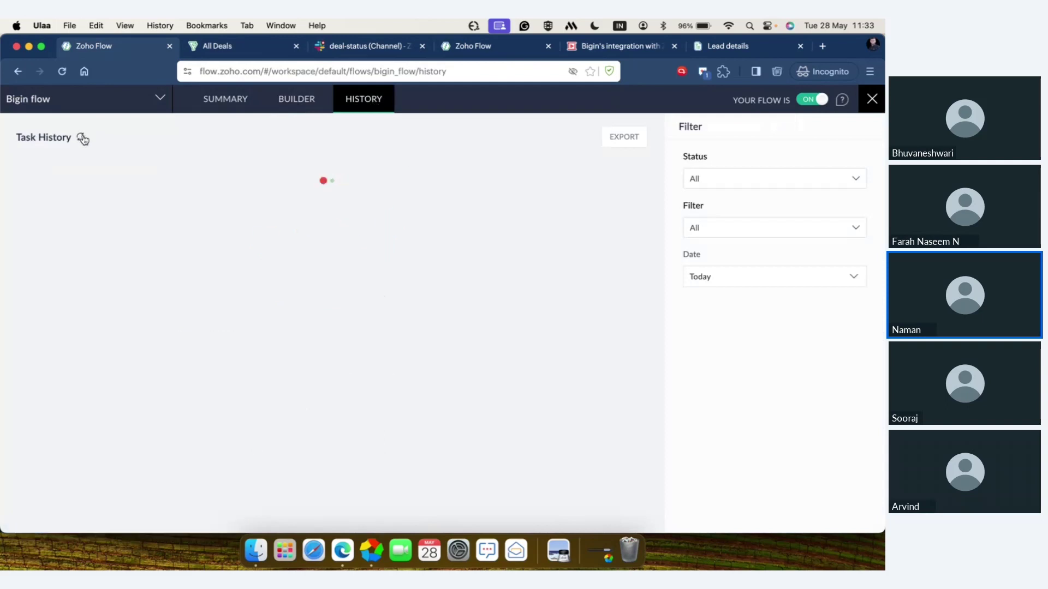
click(82, 138)
- Move the Zack's cars deal into Closed Won, then return to the task history
click(83, 138)
click(243, 48)
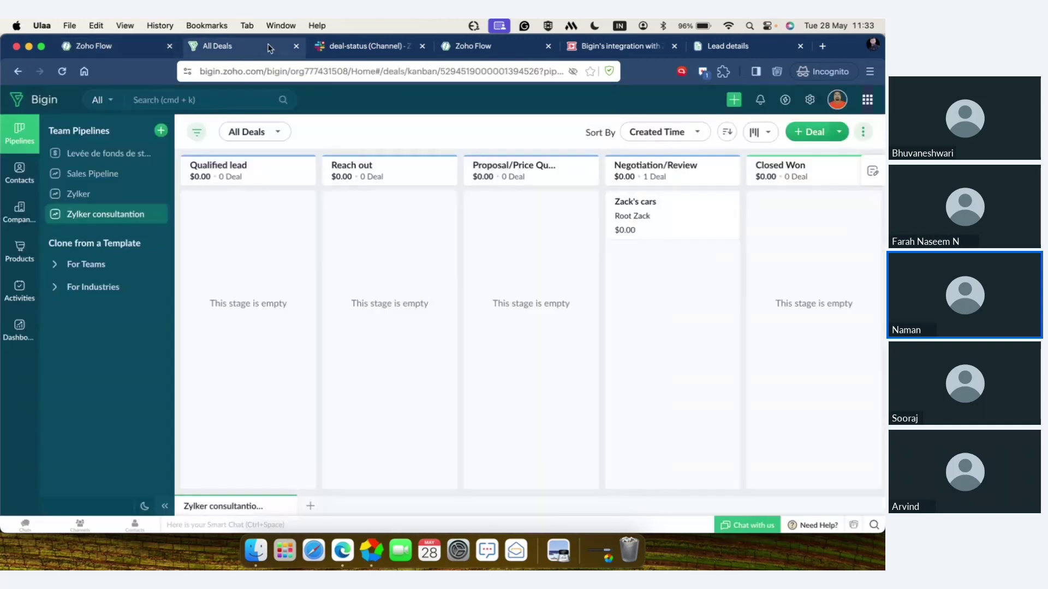
scroll(663, 266, right, 5)
drag(513, 214, 650, 214)
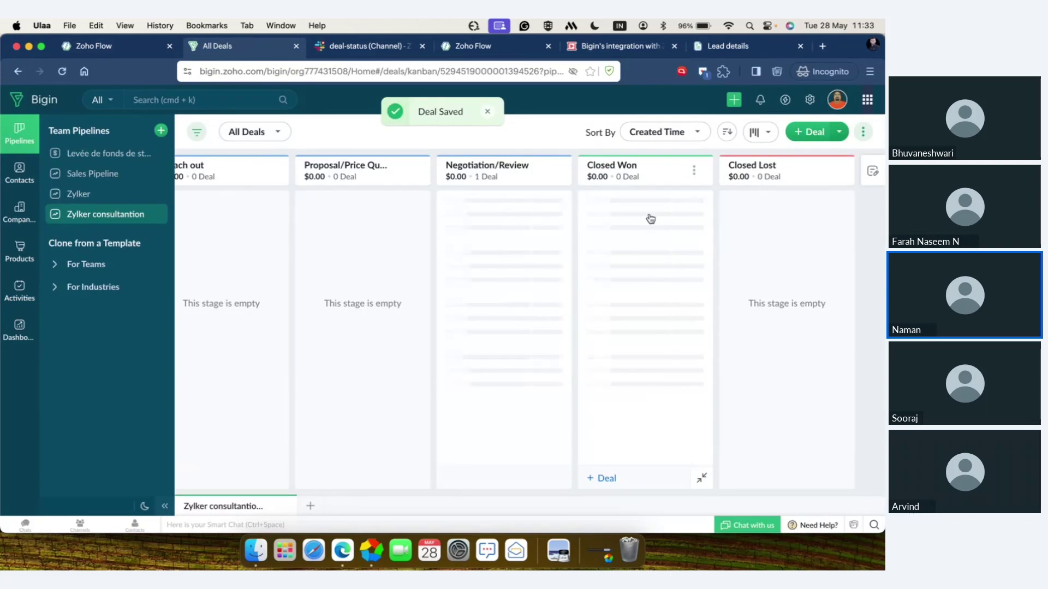
click(108, 48)
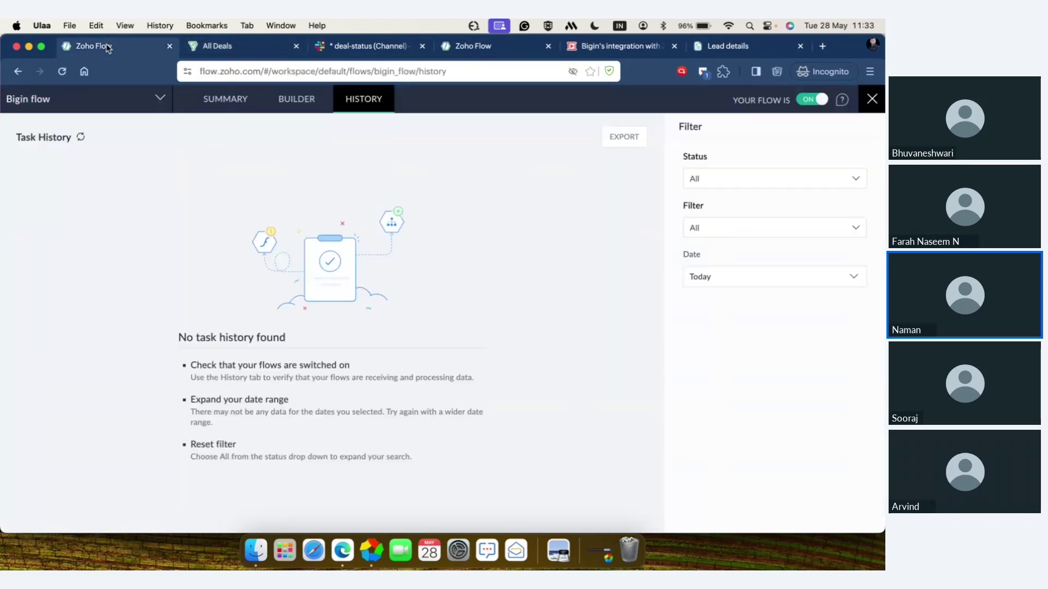
- Verify the 11:33:15 AM run's Slack step input and output, then view the deal-status channel
click(81, 138)
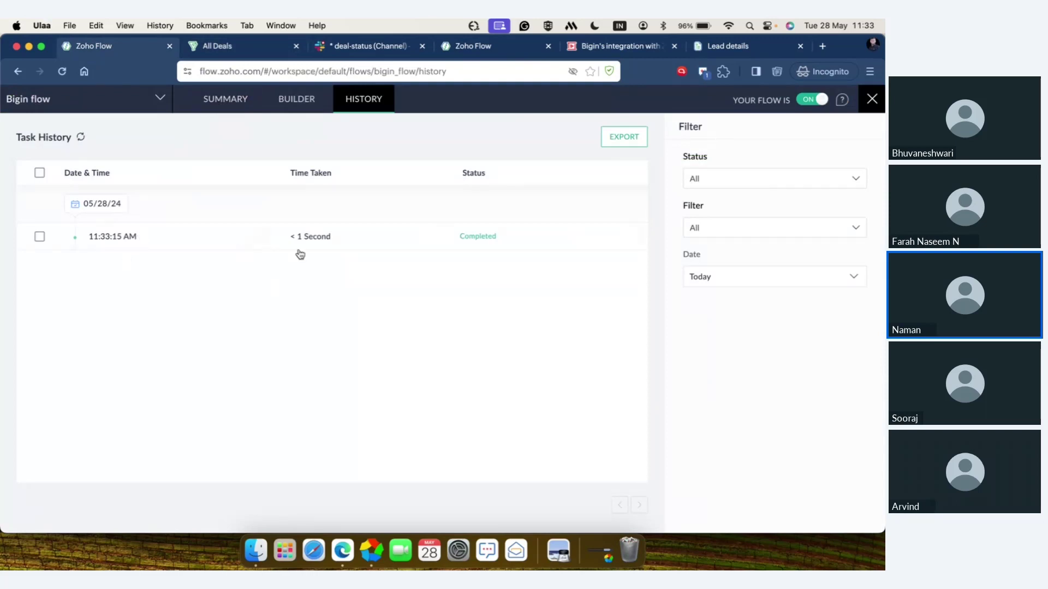
click(269, 241)
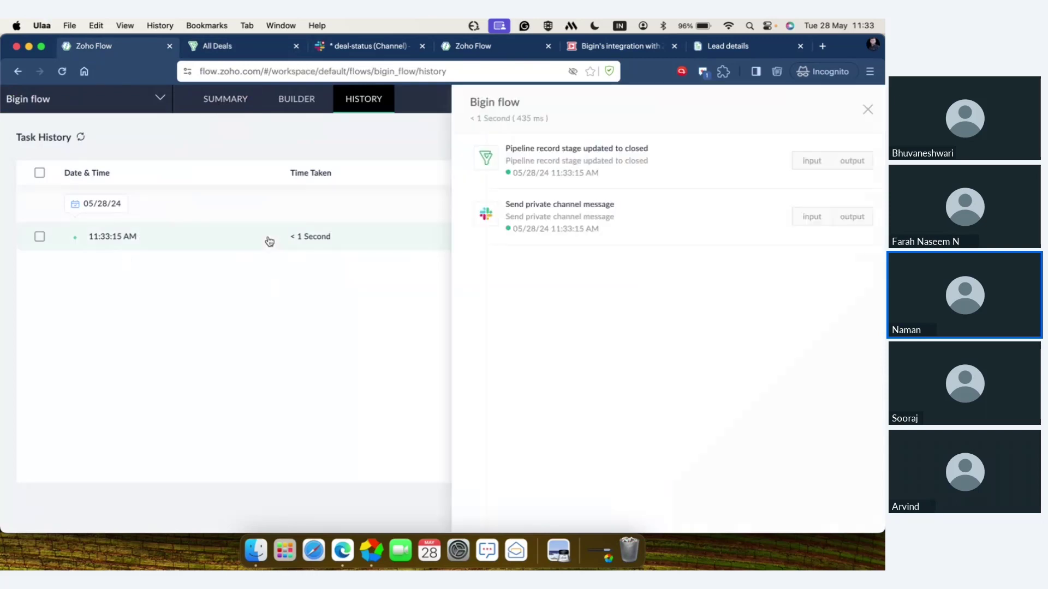
click(812, 217)
click(853, 217)
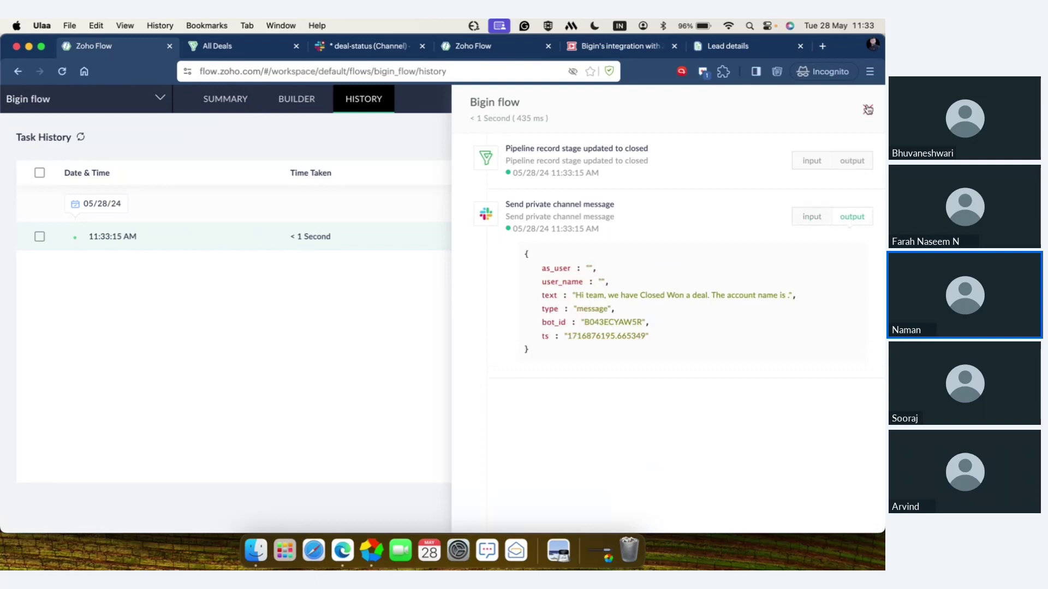
click(868, 109)
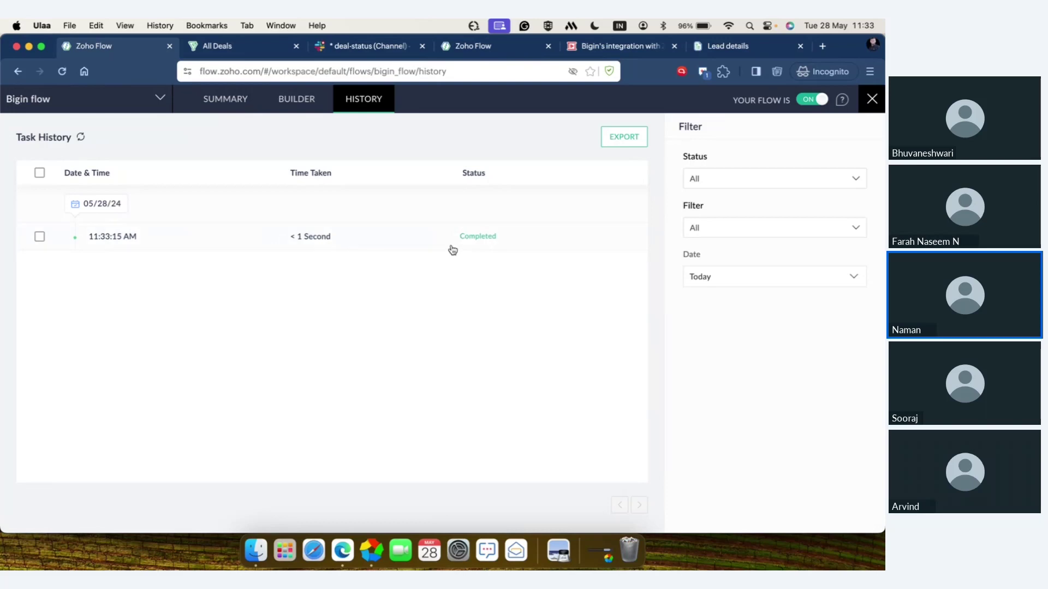
click(373, 47)
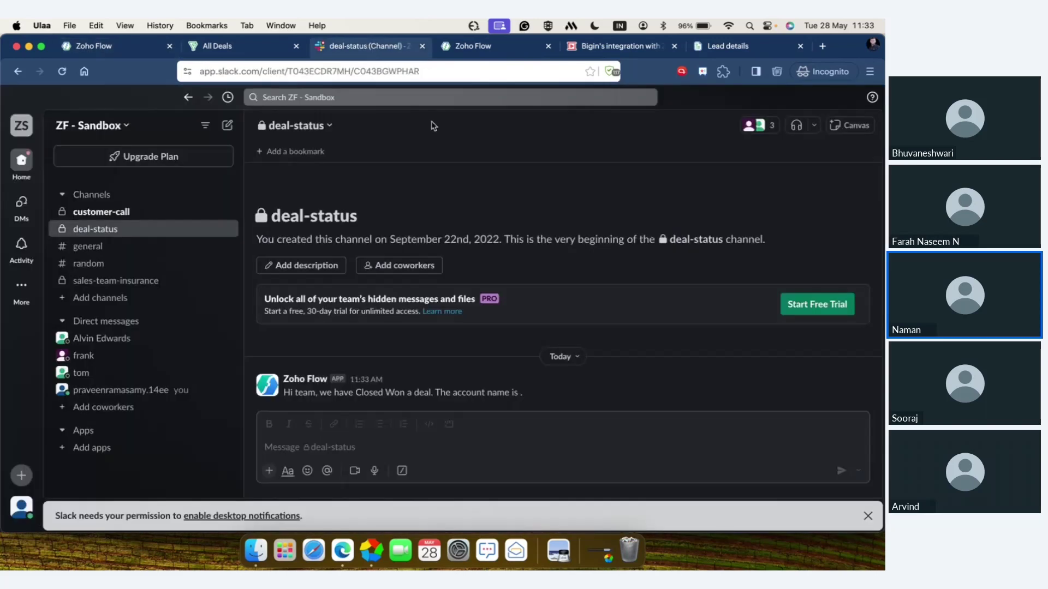
- Inspect the posted Closed Won message, then return to the Bigin - Flow webinar builder
mouse_move(537, 397)
drag(533, 397, 283, 402)
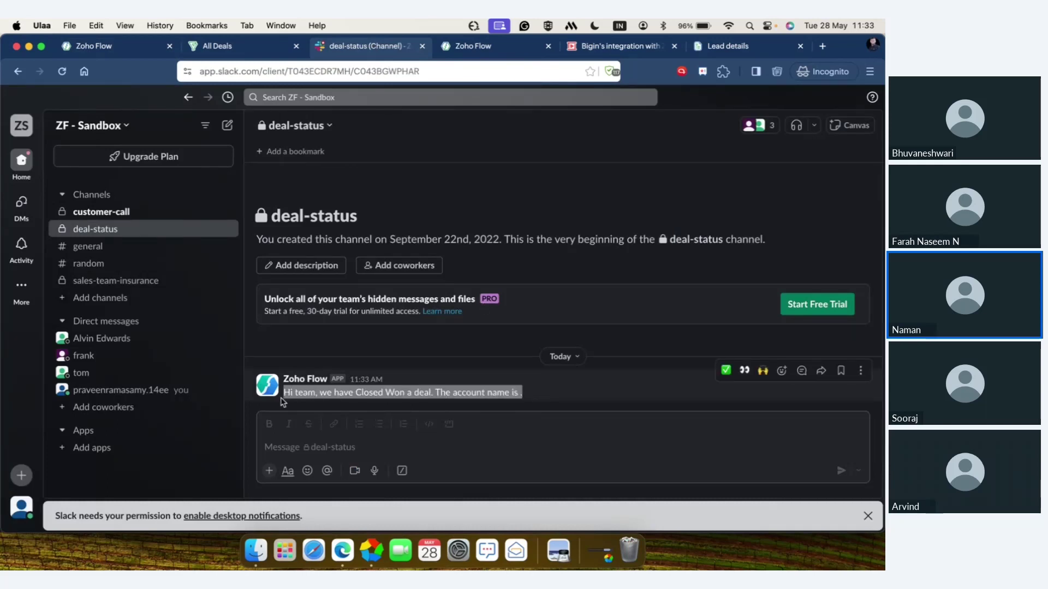
click(406, 402)
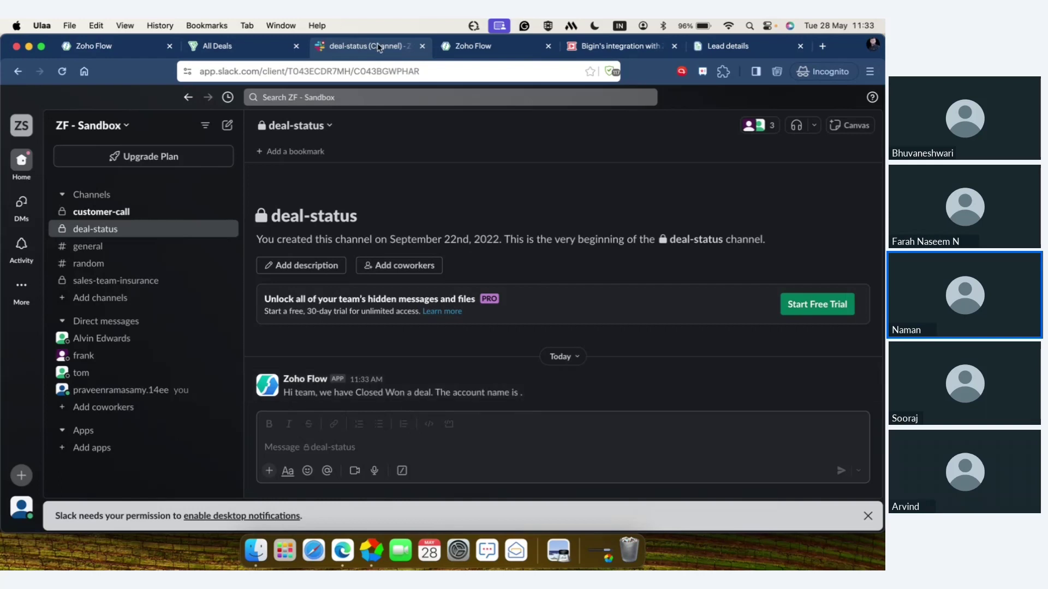
click(487, 52)
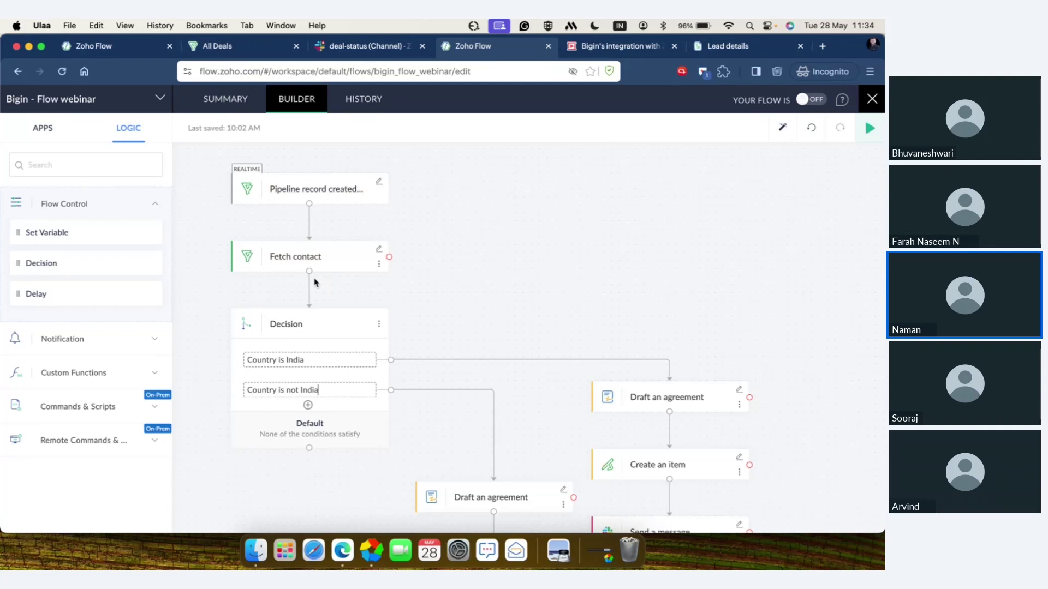
- Review the Fetch contact step and the Country is India / is not India conditions
click(378, 251)
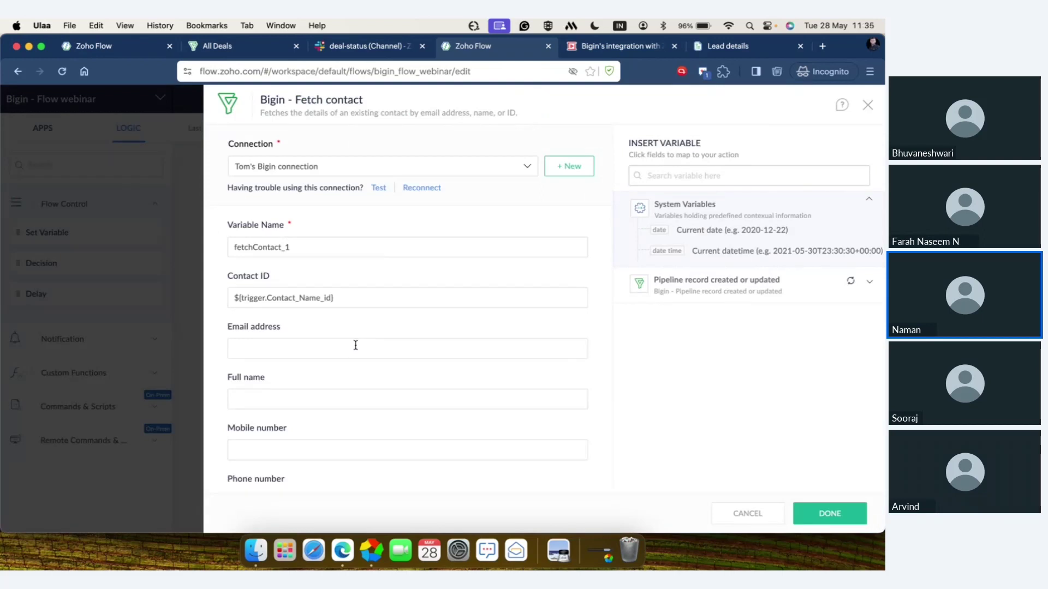
click(869, 109)
scroll(479, 331, down, 3)
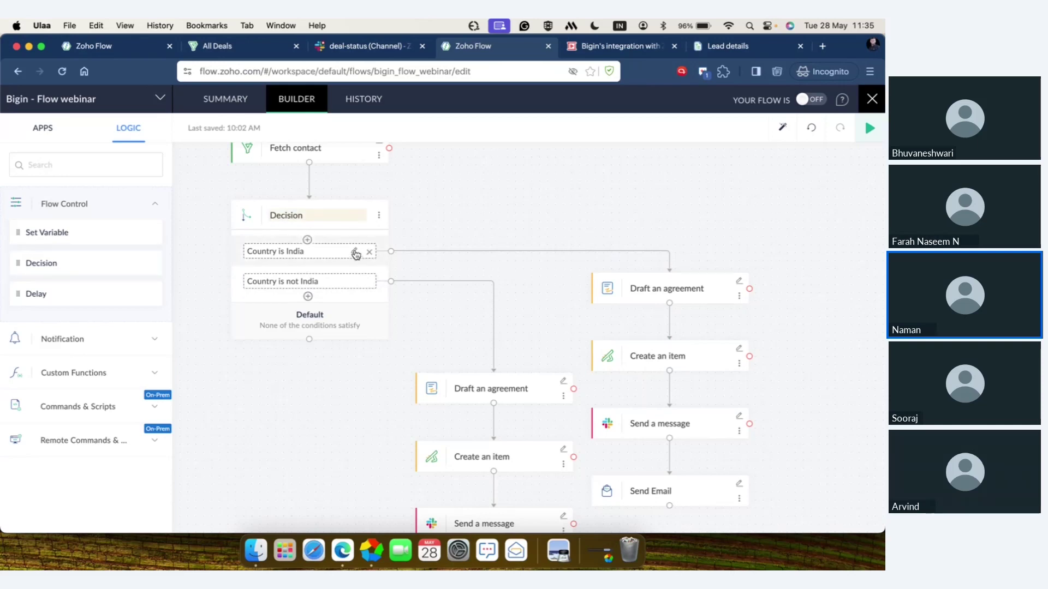
click(355, 253)
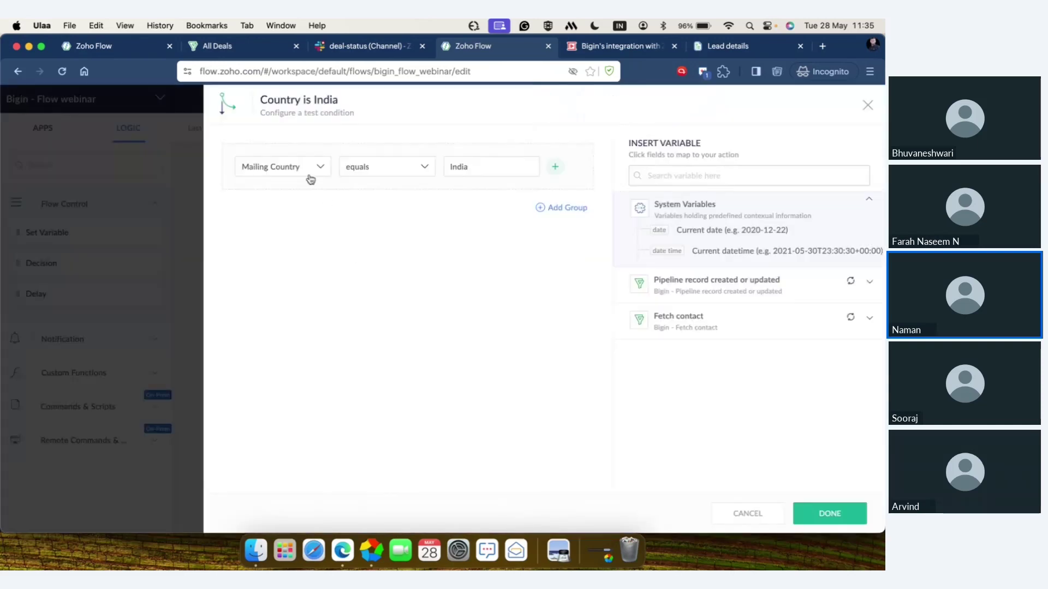
click(870, 107)
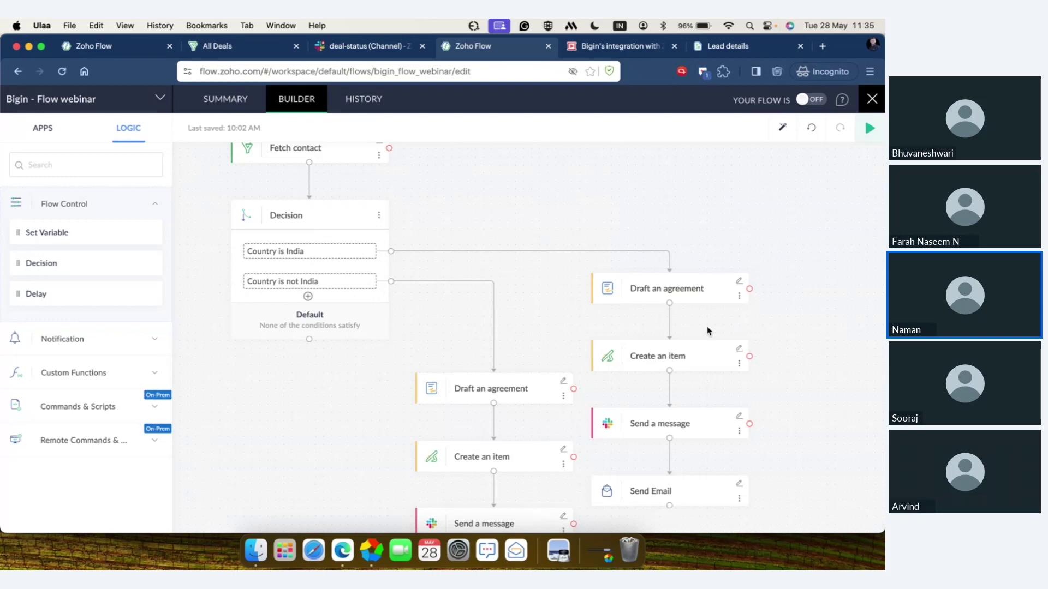
click(353, 285)
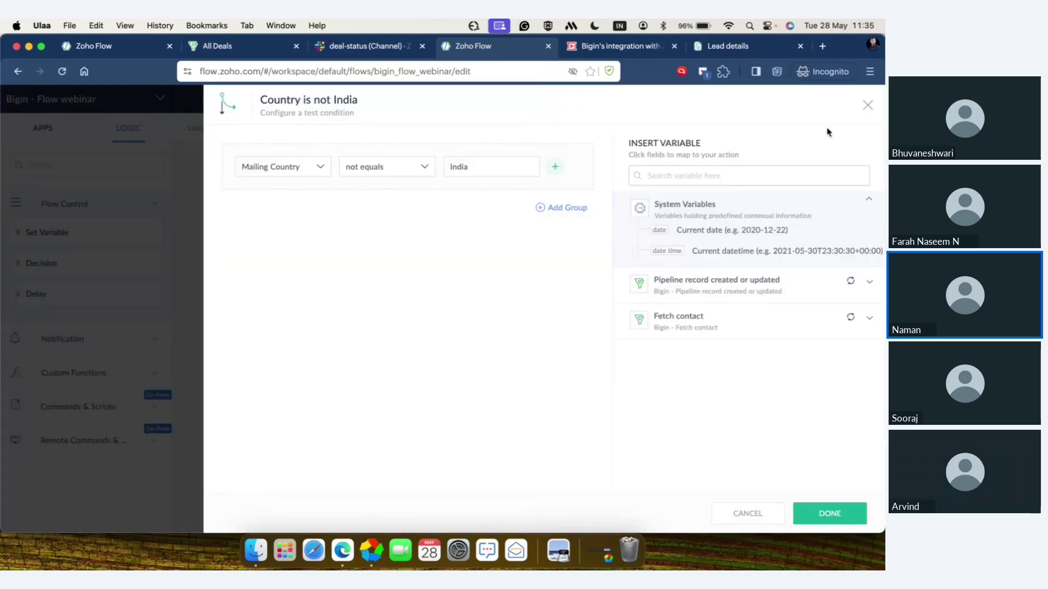
click(867, 105)
- Open the Zoho Sign Draft an agreement step's settings
mouse_move(367, 272)
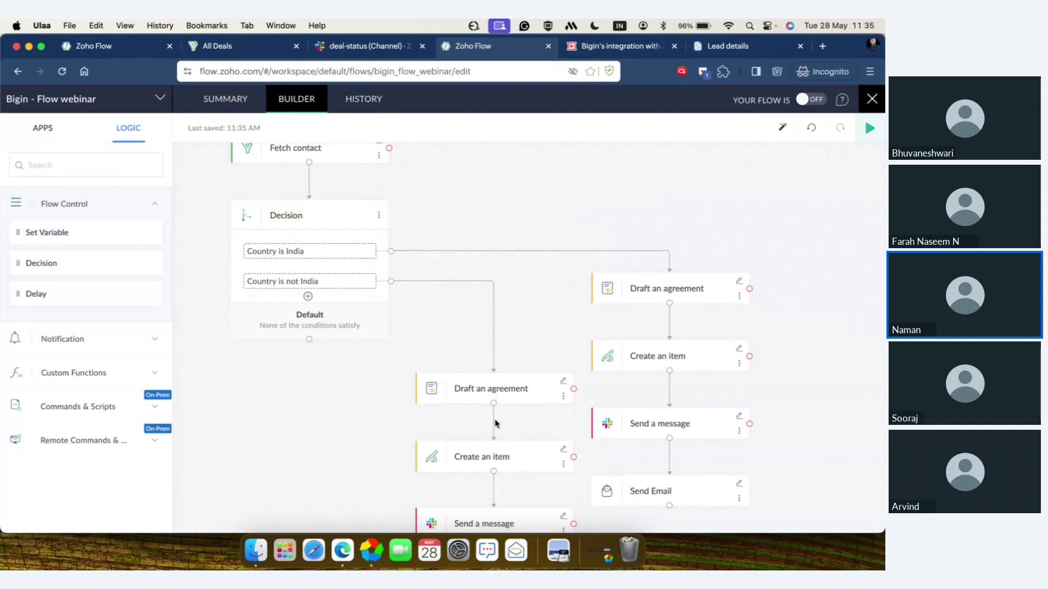
scroll(495, 423, right, 3)
scroll(495, 423, down, 2)
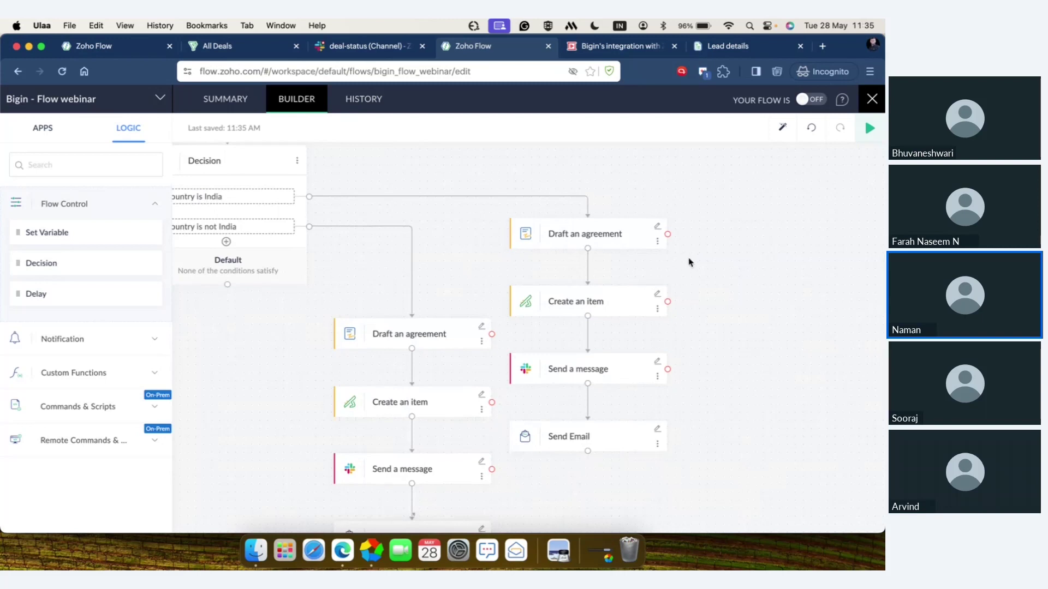
click(621, 233)
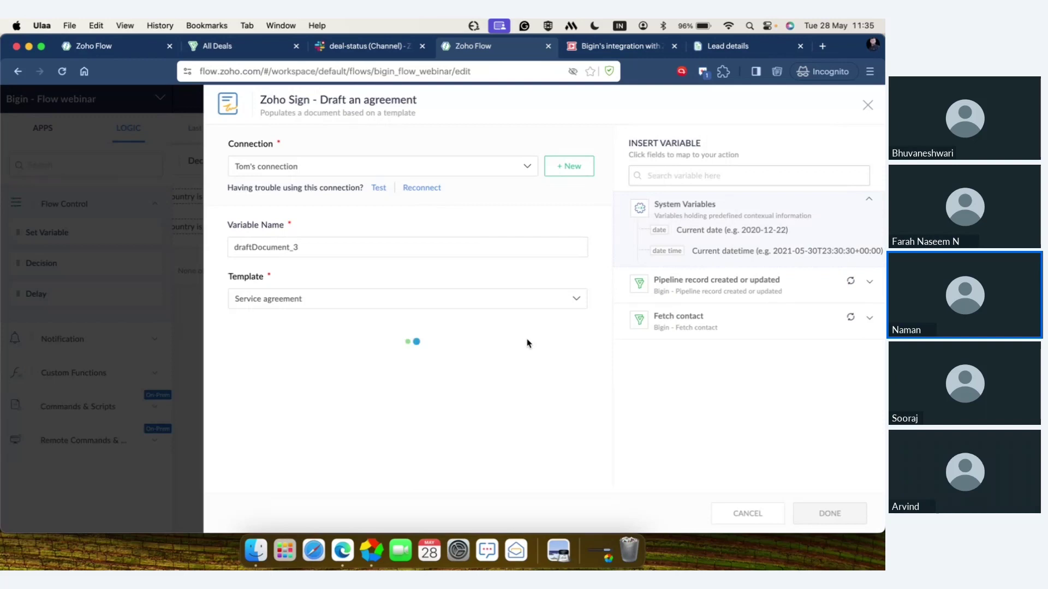
- Check the Service agreement template and Fetch contact / pipeline record variable mappings, then close
scroll(523, 308, down, 2)
scroll(525, 309, down, 5)
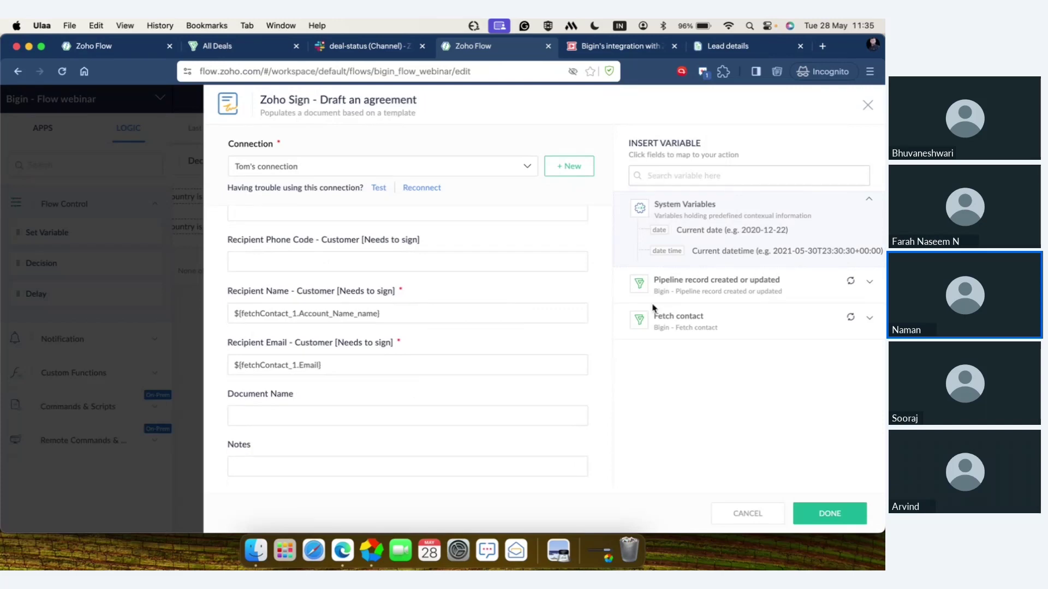
click(677, 318)
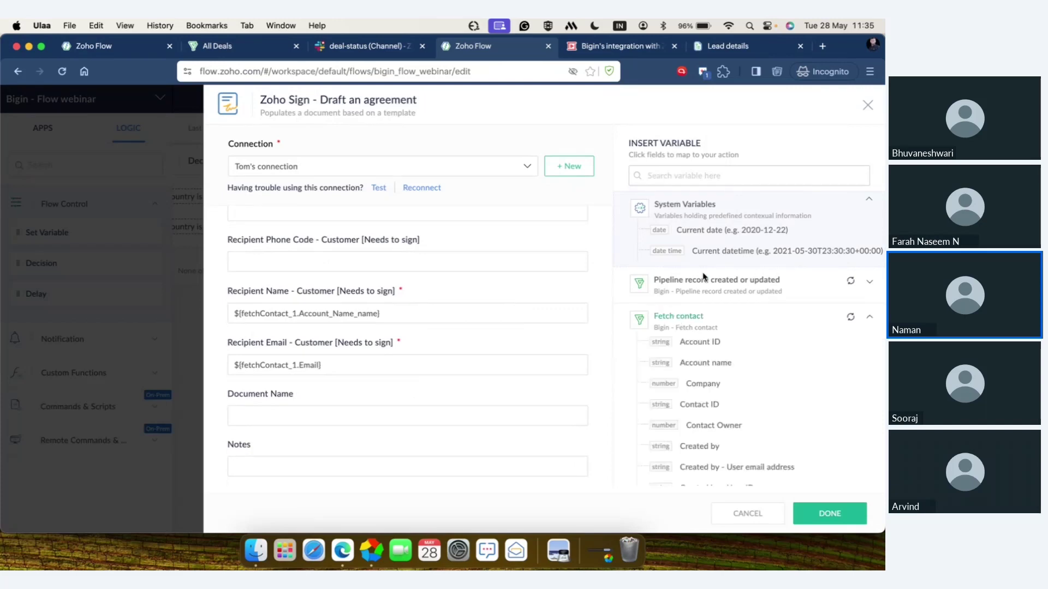
click(704, 279)
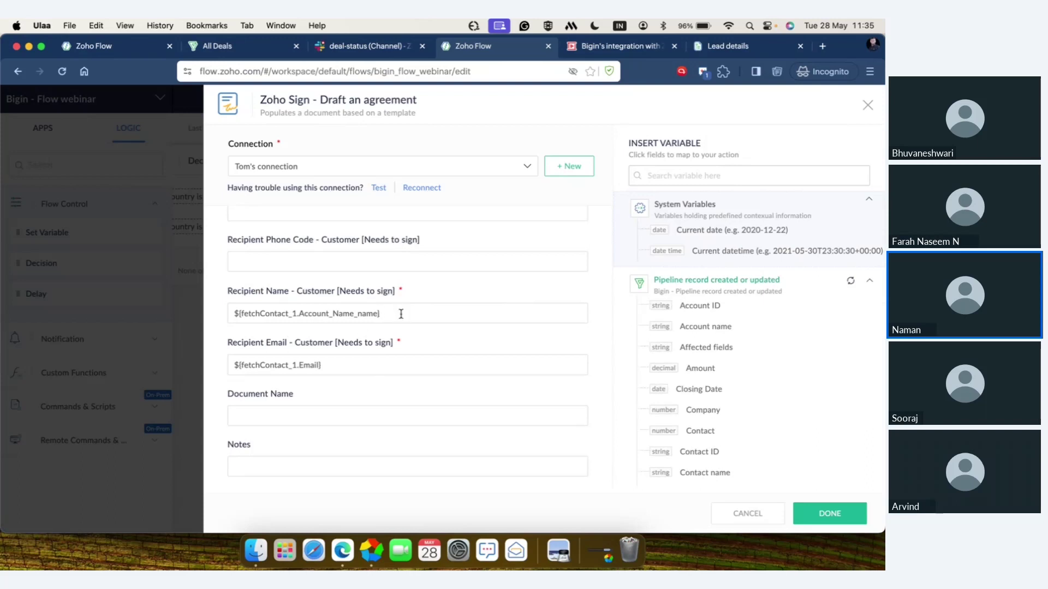
scroll(379, 374, down, 2)
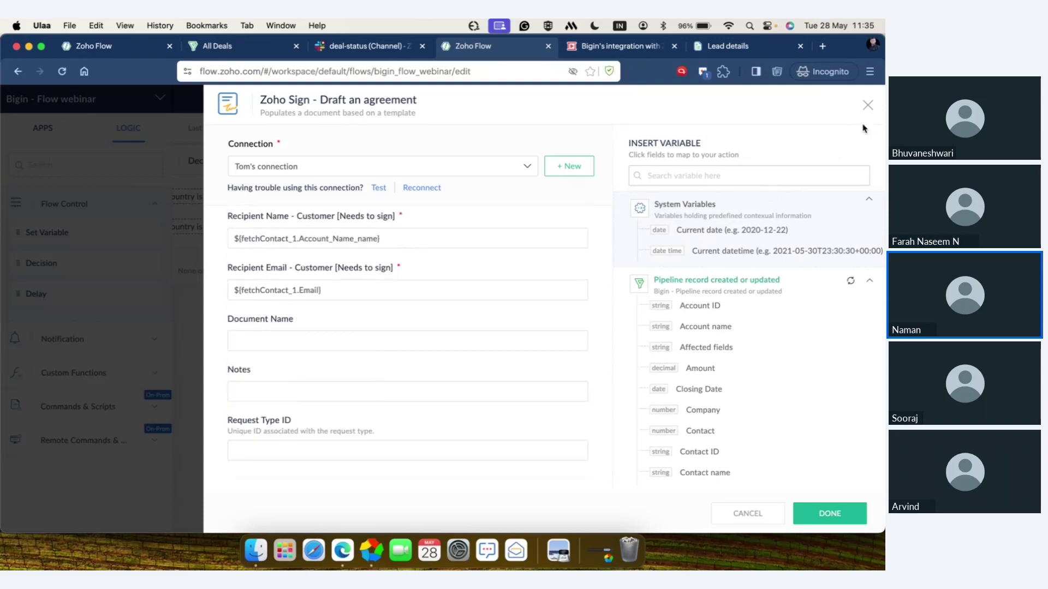
click(869, 106)
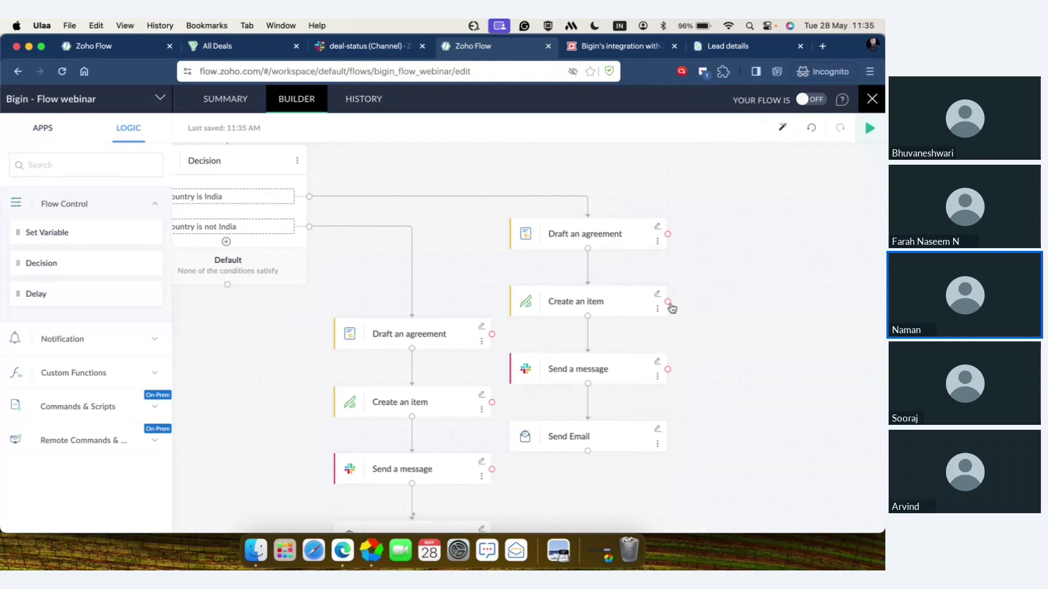
click(658, 295)
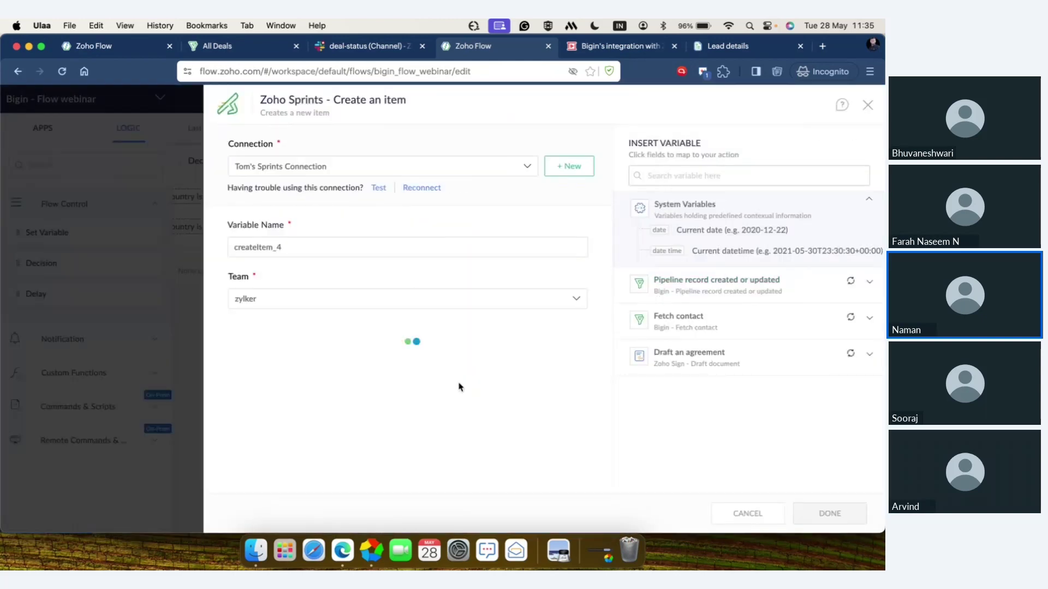
scroll(459, 387, down, 5)
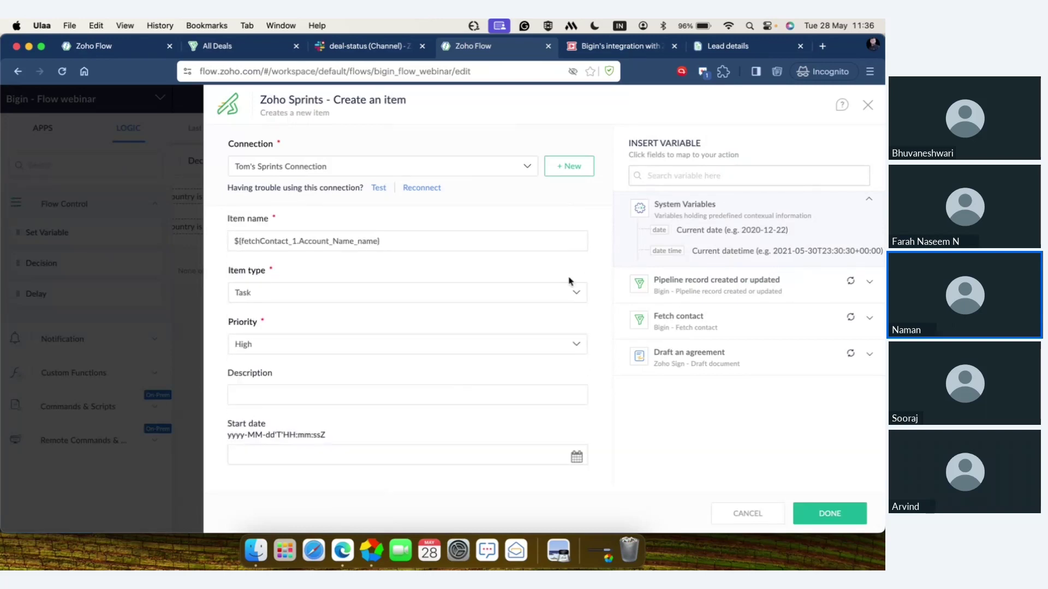
click(867, 106)
scroll(722, 374, down, 3)
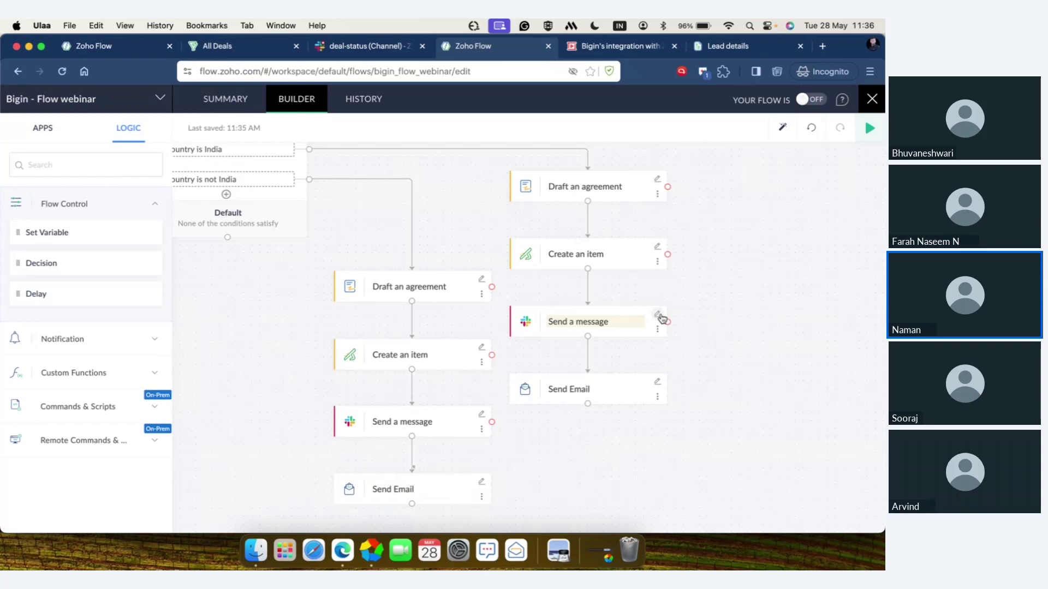
scroll(657, 367, down, 1)
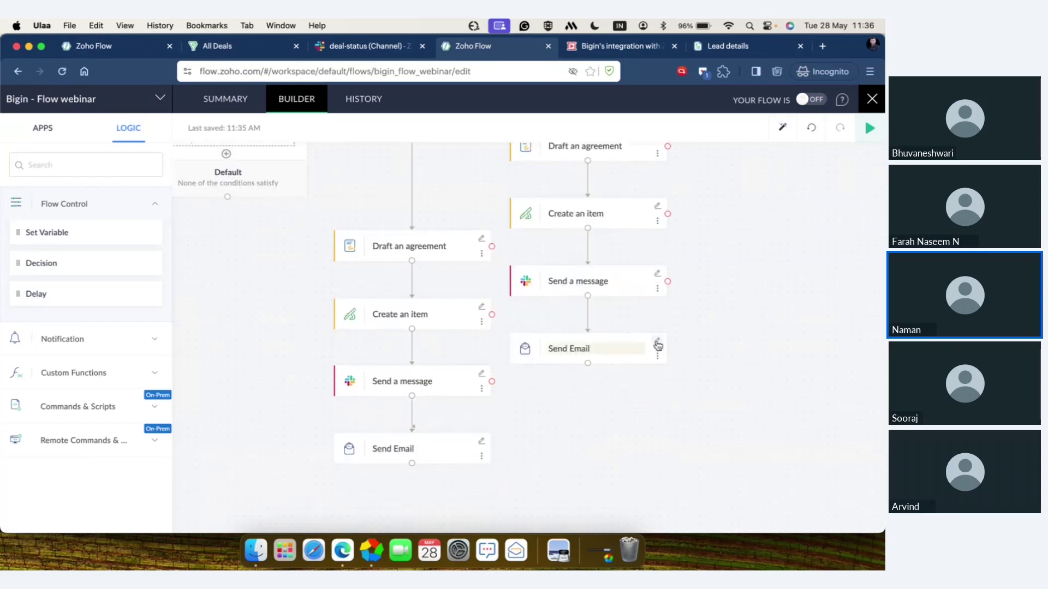
click(657, 343)
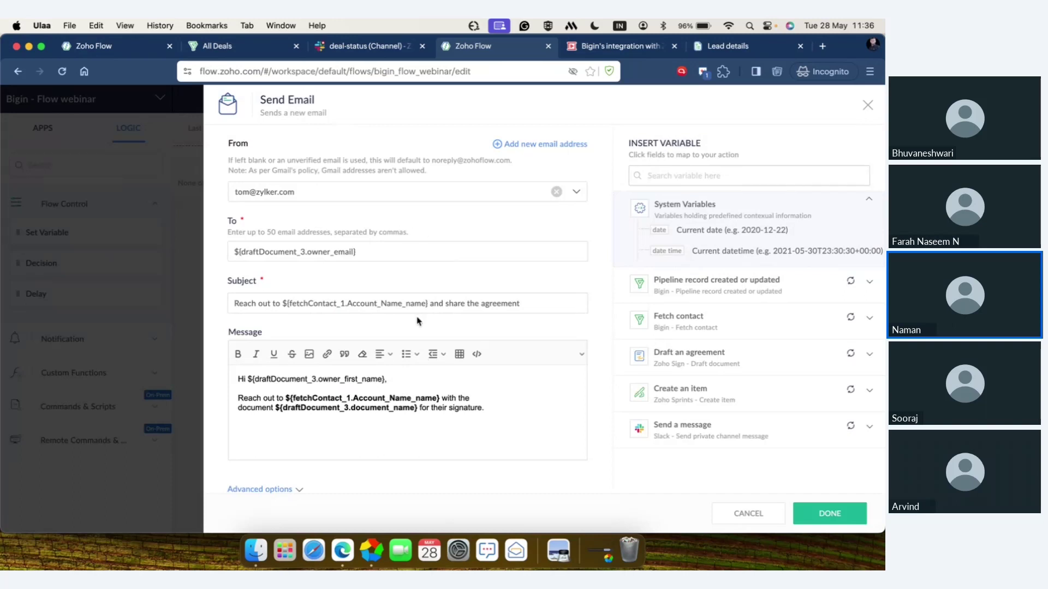
click(389, 255)
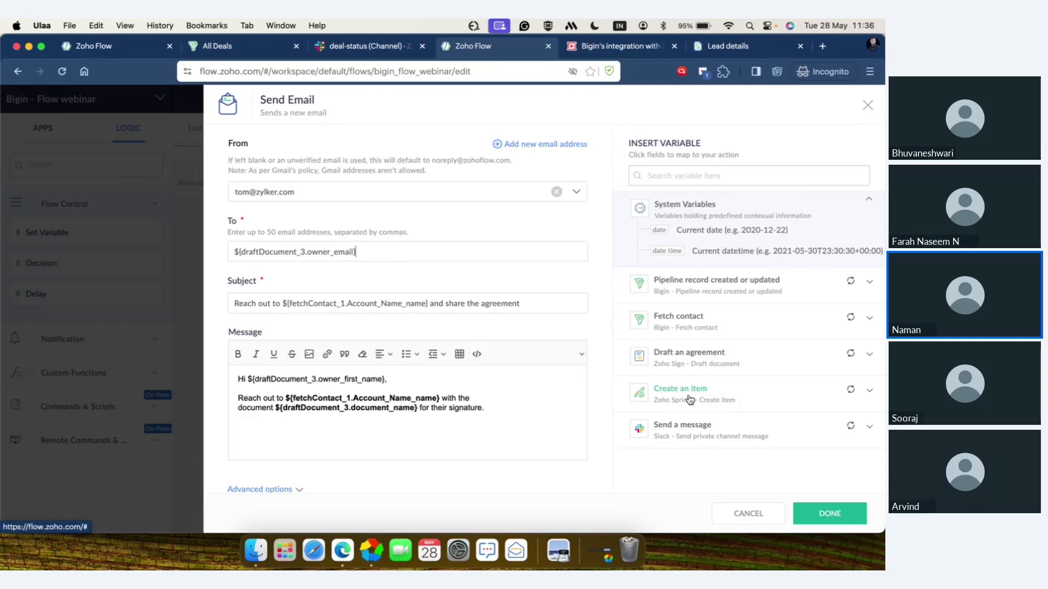
scroll(479, 234, down, 1)
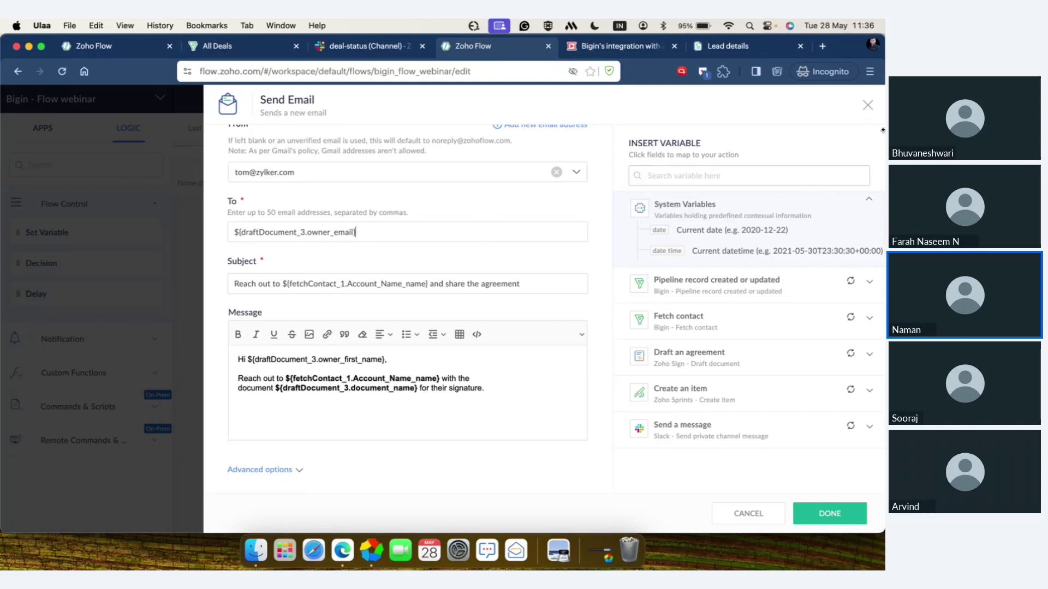
click(868, 106)
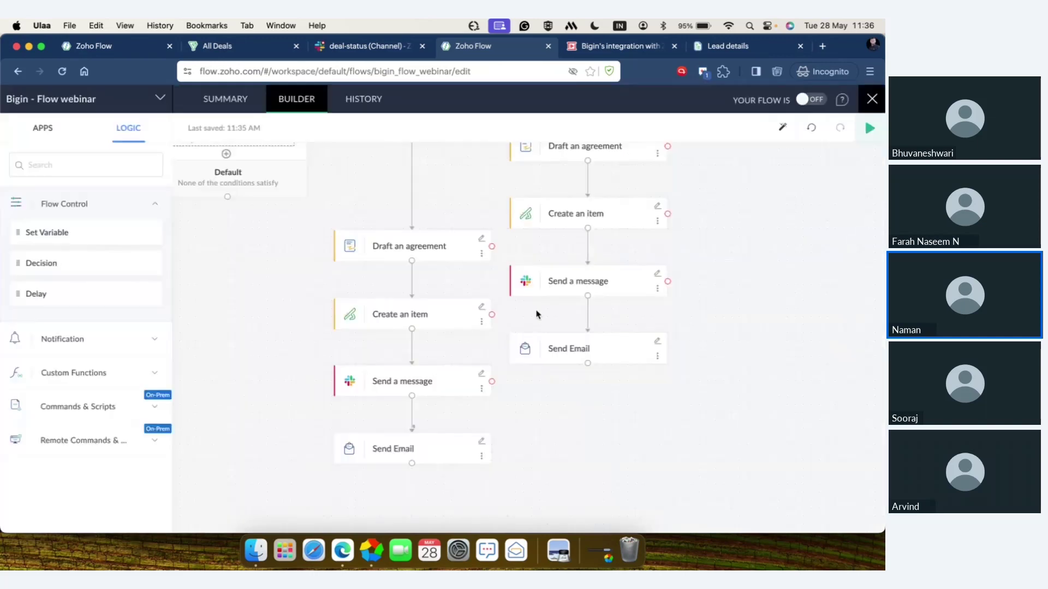
- Scroll over the flow canvas, then return to the Bigin integration slide deck
scroll(456, 269, up, 2)
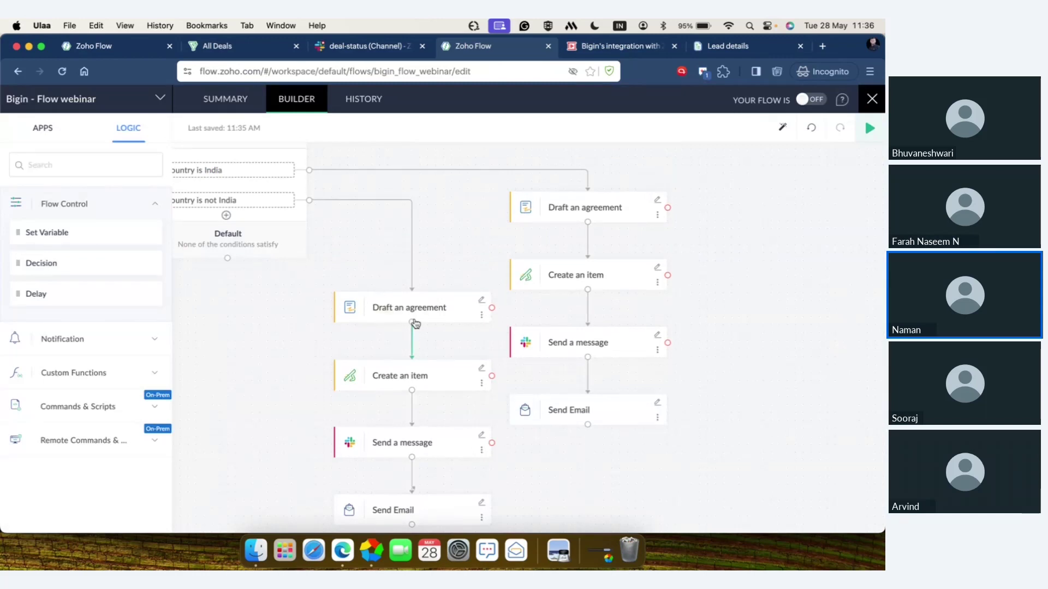
scroll(416, 324, down, 1)
scroll(415, 324, down, 4)
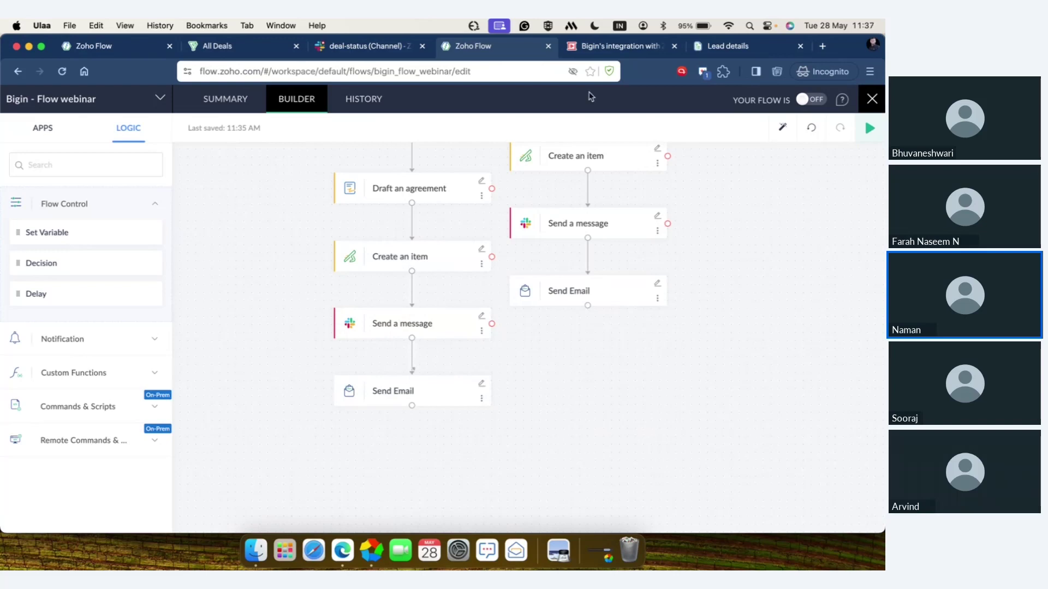
click(606, 47)
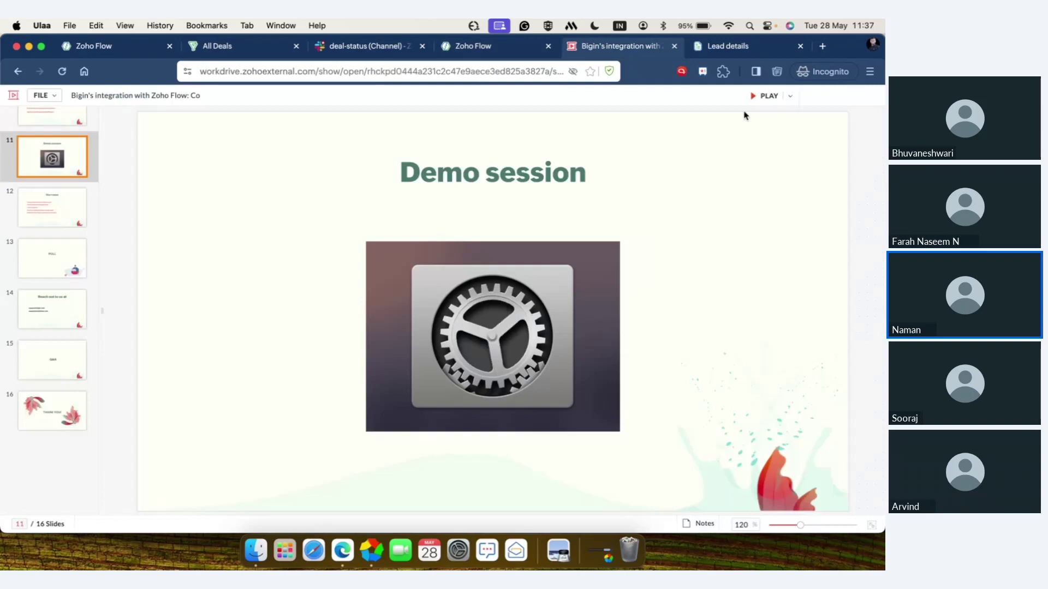
- Play the deck as a full-screen slideshow and advance to the Use cases slide
click(761, 96)
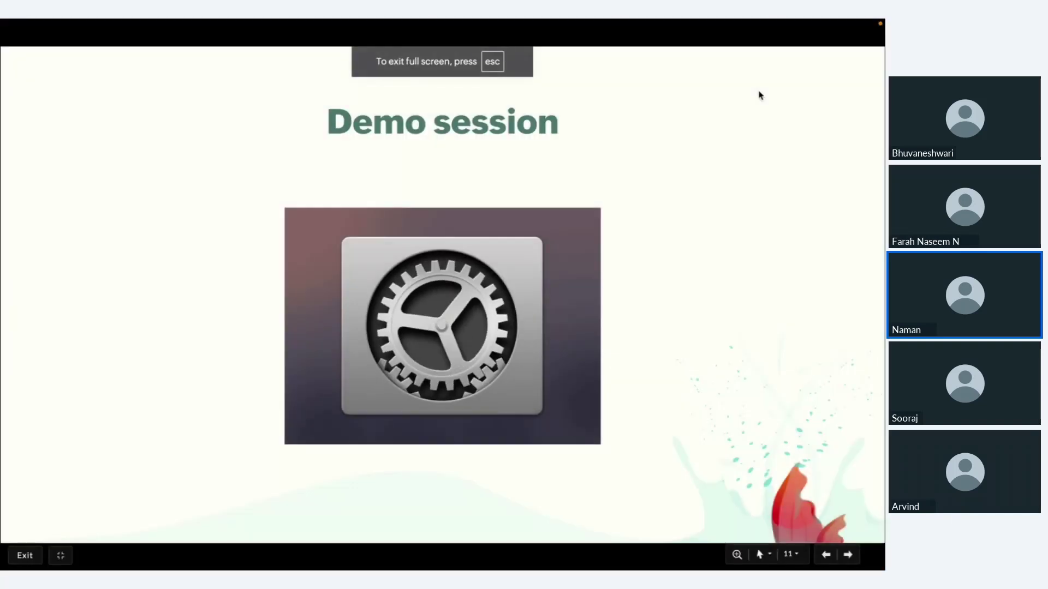
key(Right)
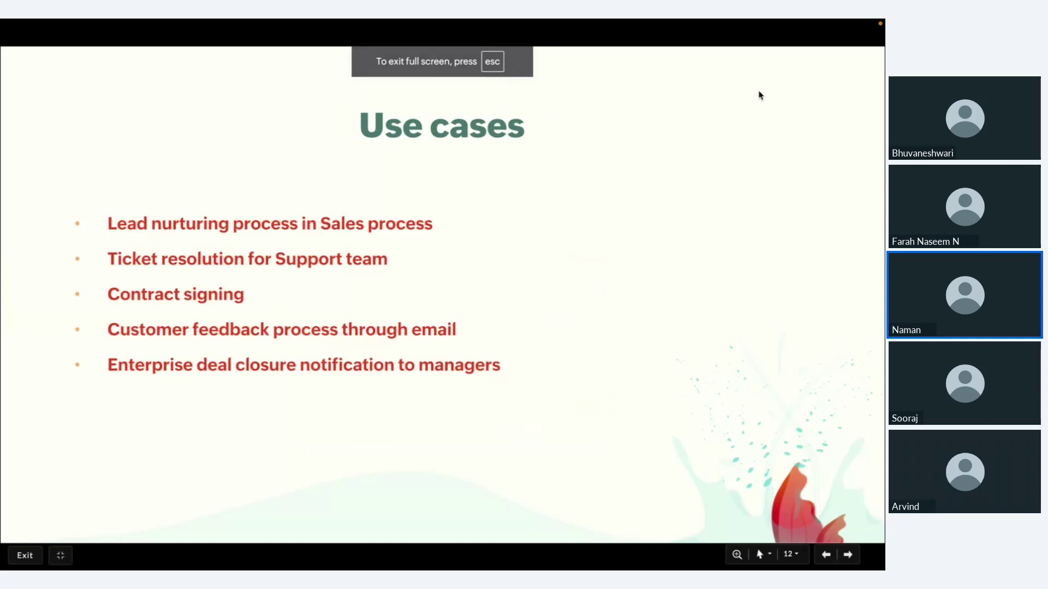